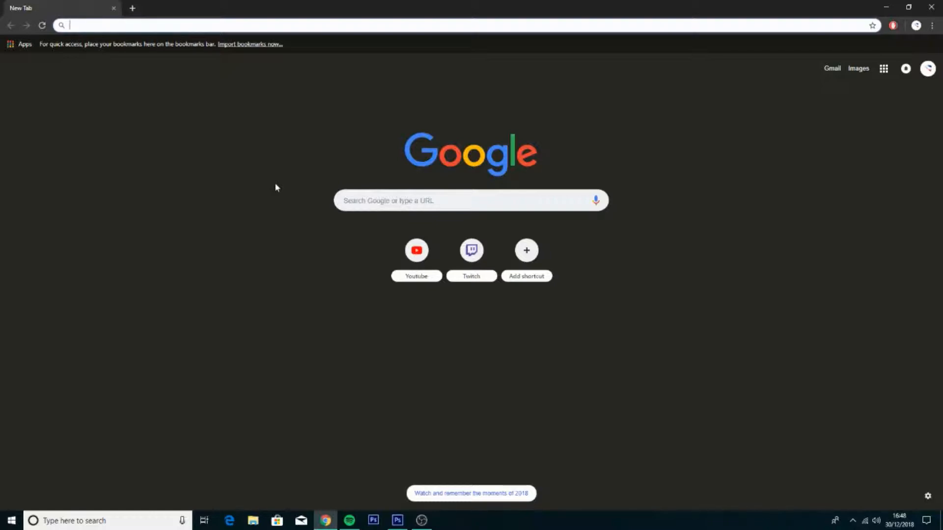
Search Google for "vikendi cinematic" and show the image results.
{"action": "type", "text": "vie"}
{"action": "type", "text": "kendi "}
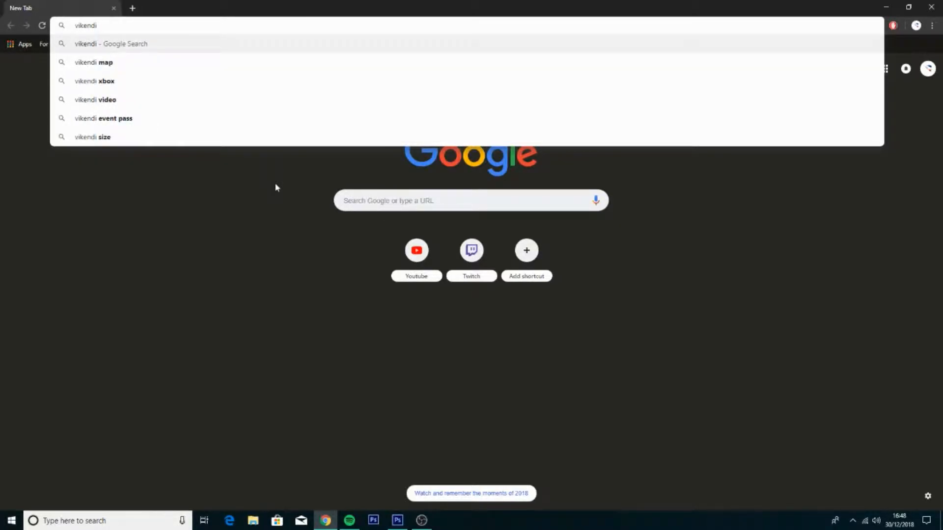
{"action": "type", "text": "cine"}
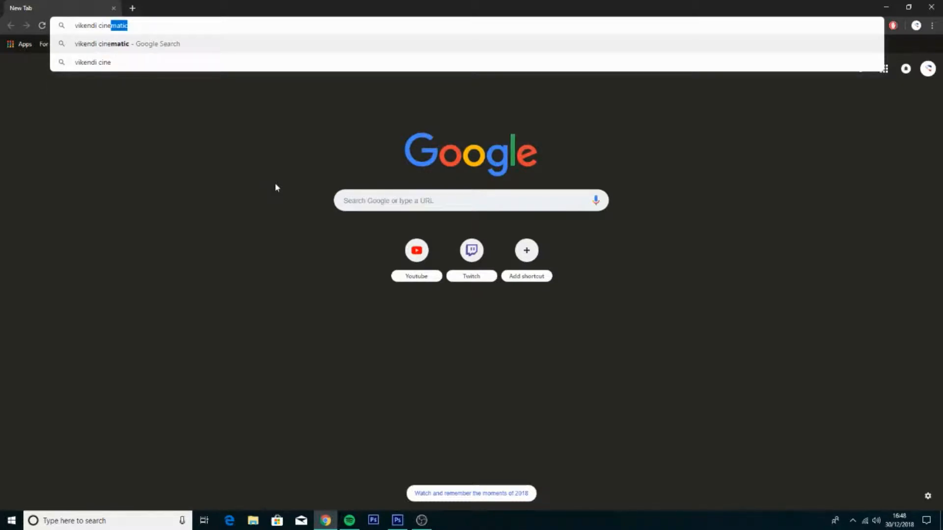
{"action": "key", "text": "Return"}
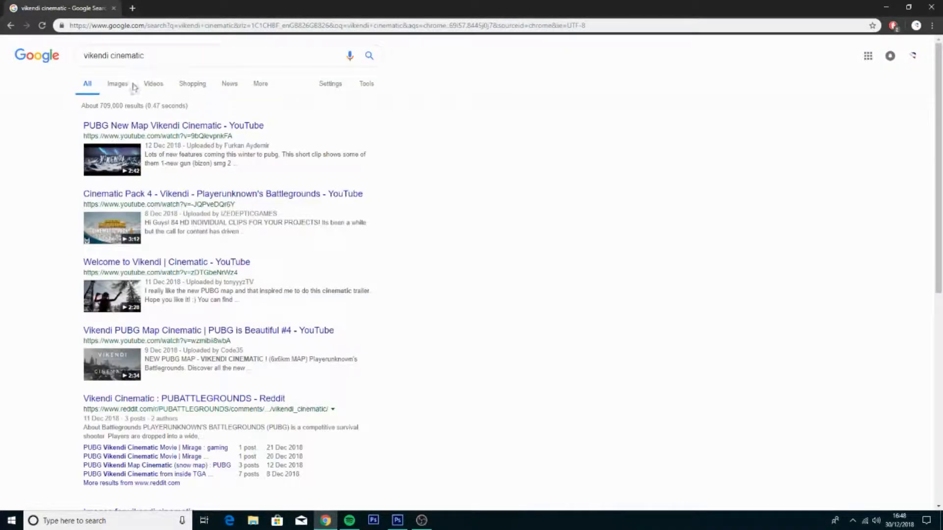
{"action": "left_click", "coordinate": [131, 85]}
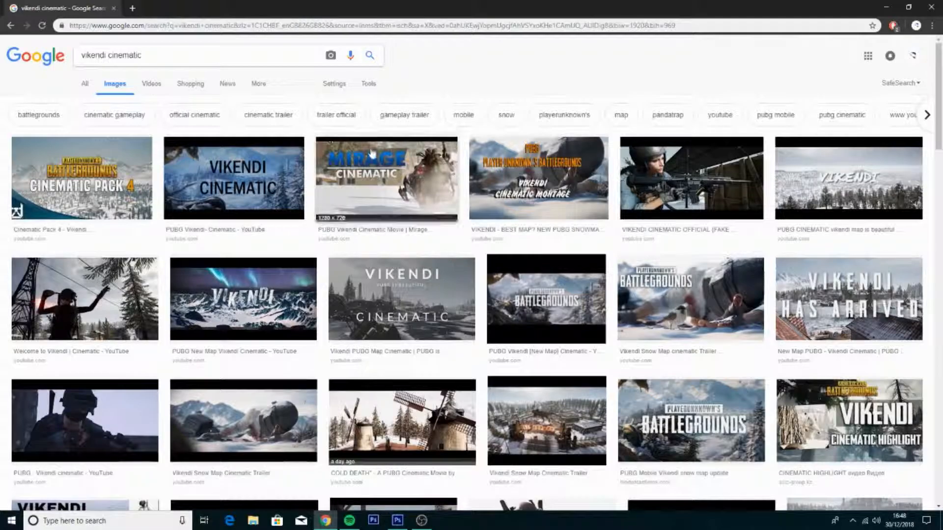
Browse the image results for a snowy Vikendi landscape suitable as a background.
{"action": "scroll", "coordinate": [374, 156], "scroll_direction": "down", "scroll_amount": 1}
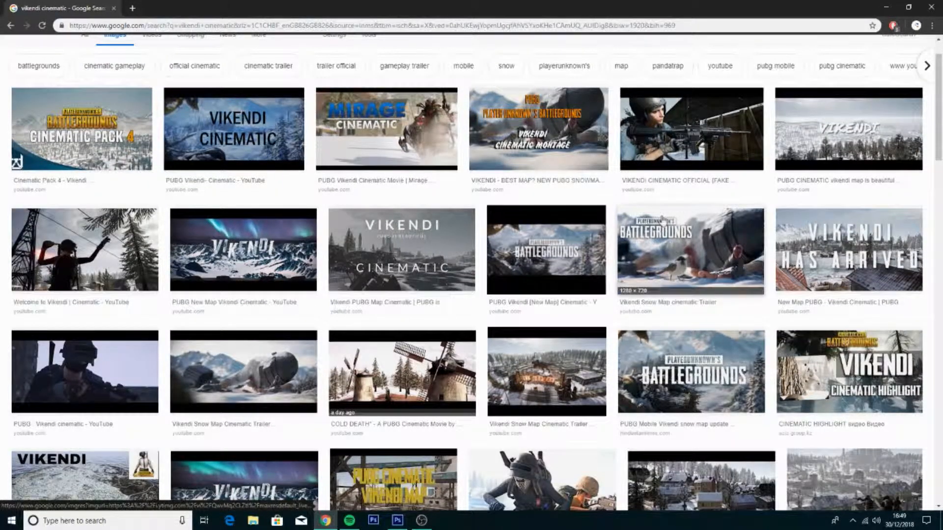
{"action": "scroll", "coordinate": [618, 237], "scroll_direction": "down", "scroll_amount": 1}
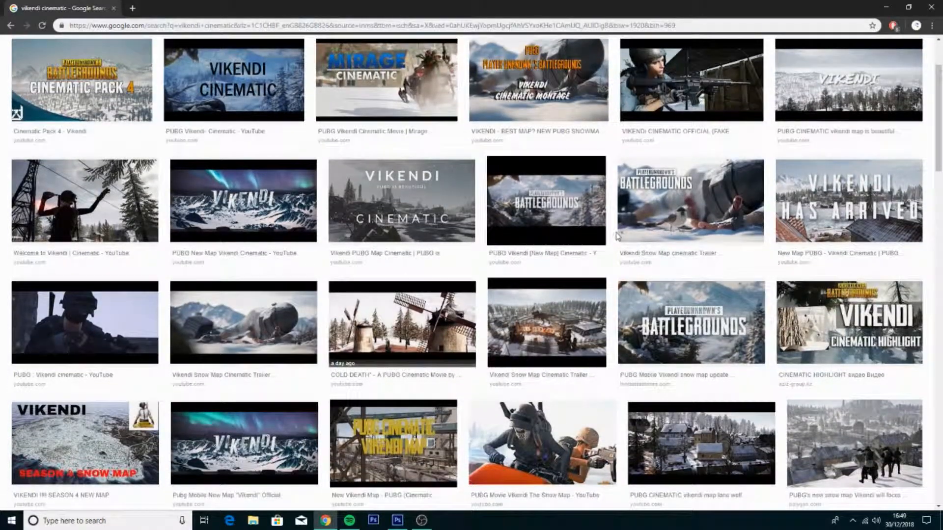
{"action": "scroll", "coordinate": [617, 236], "scroll_direction": "down", "scroll_amount": 3}
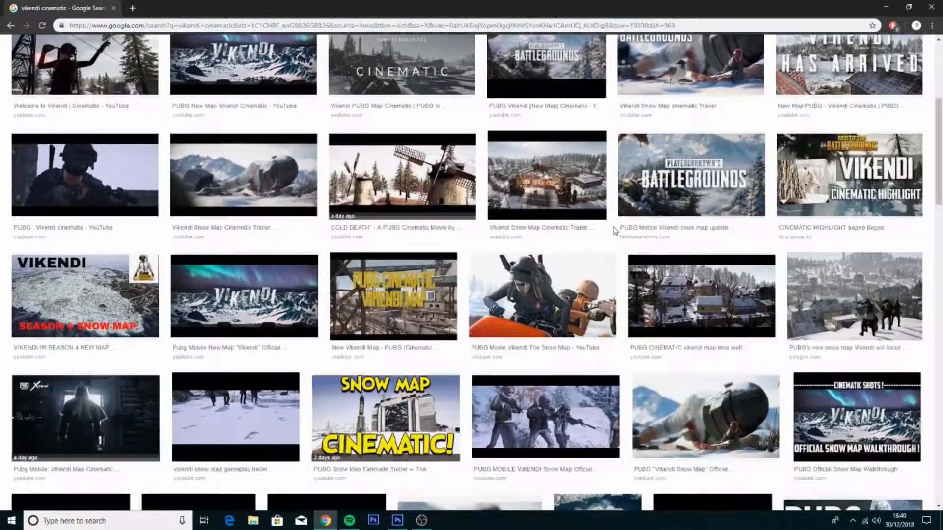
{"action": "scroll", "coordinate": [614, 230], "scroll_direction": "down", "scroll_amount": 4}
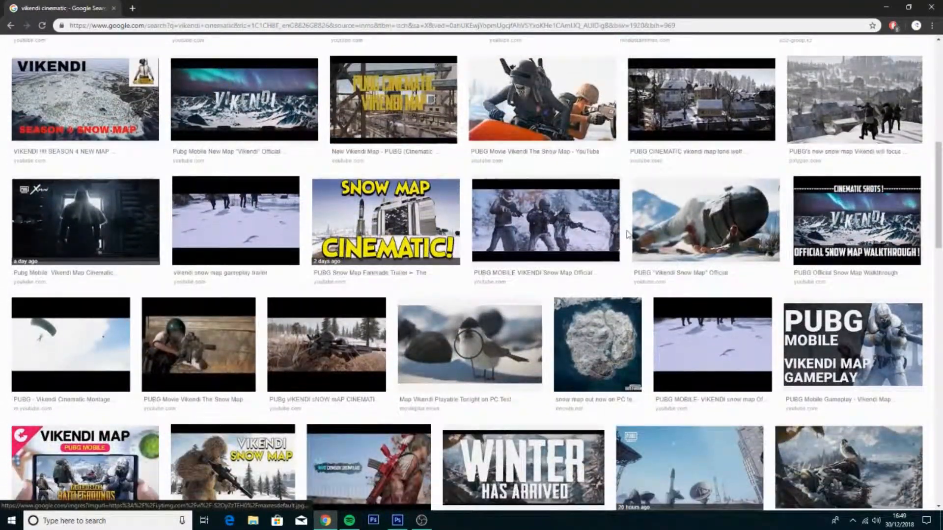
{"action": "scroll", "coordinate": [628, 235], "scroll_direction": "down", "scroll_amount": 1}
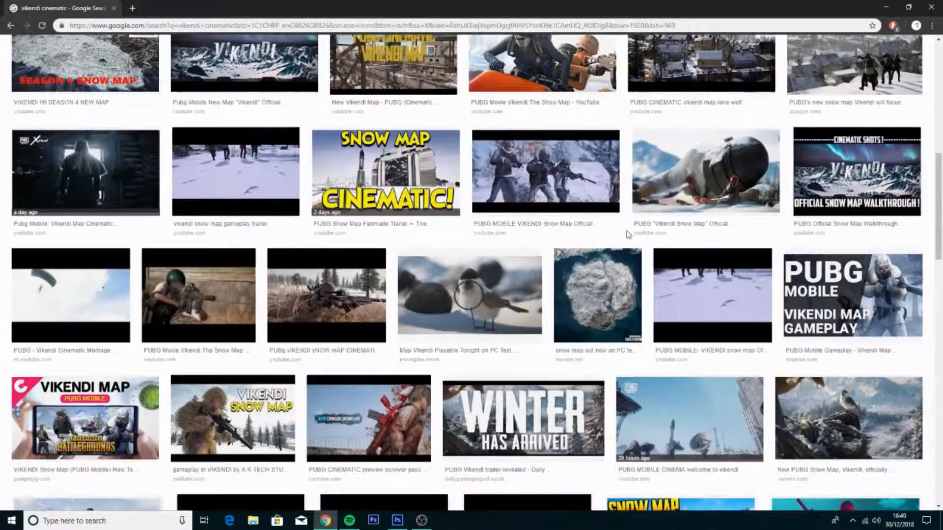
{"action": "scroll", "coordinate": [629, 234], "scroll_direction": "down", "scroll_amount": 3}
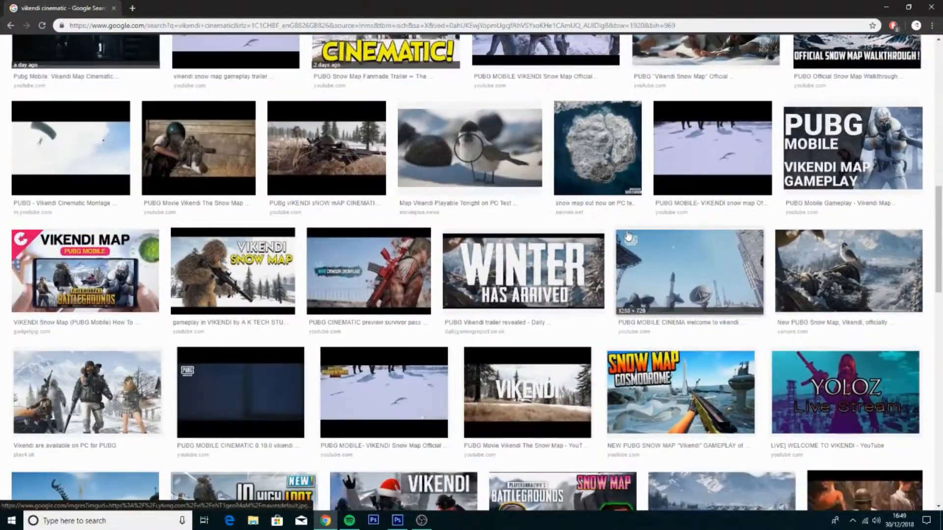
{"action": "scroll", "coordinate": [629, 237], "scroll_direction": "down", "scroll_amount": 5}
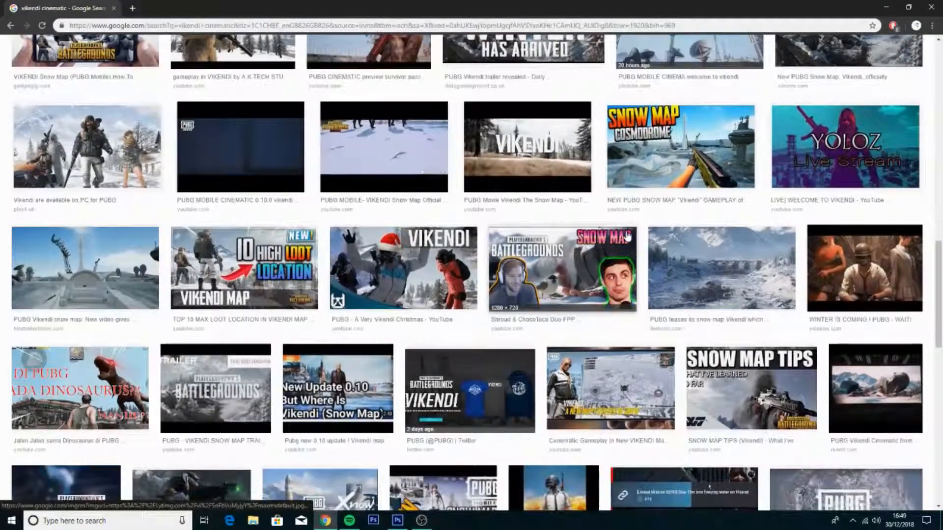
{"action": "scroll", "coordinate": [646, 268], "scroll_direction": "down", "scroll_amount": 1}
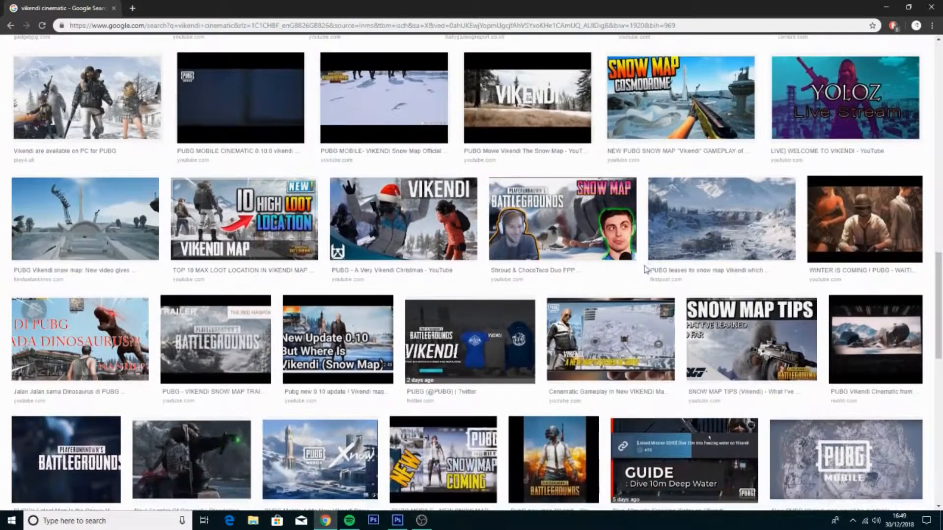
Preview the snowy river picture and its related images, then open the frozen lake wallpaper with the wooden huts.
{"action": "left_click", "coordinate": [691, 239]}
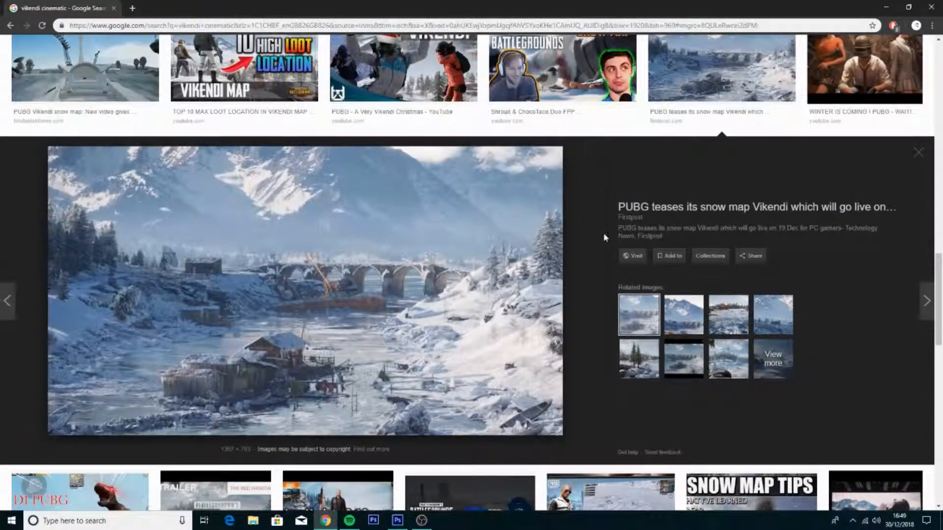
{"action": "left_click", "coordinate": [685, 299]}
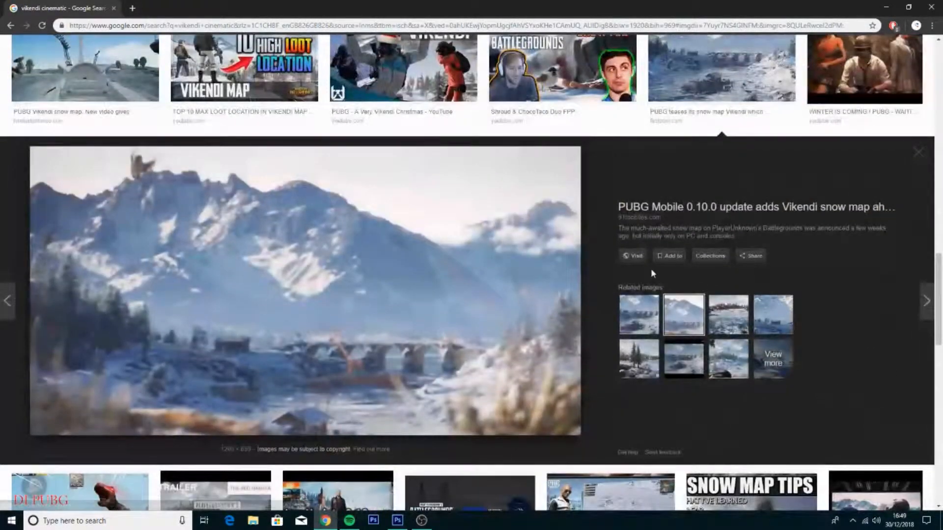
{"action": "left_click", "coordinate": [728, 314]}
{"action": "left_click", "coordinate": [762, 318]}
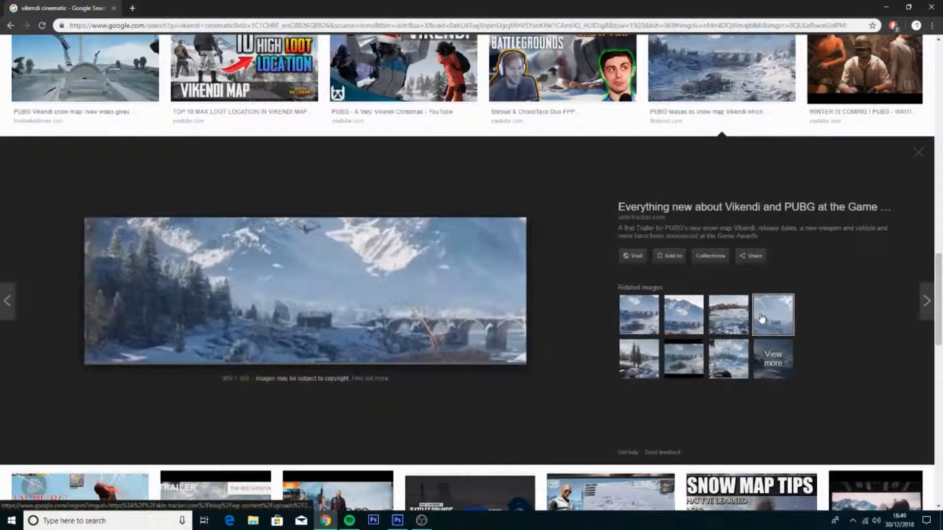
{"action": "left_click", "coordinate": [724, 321]}
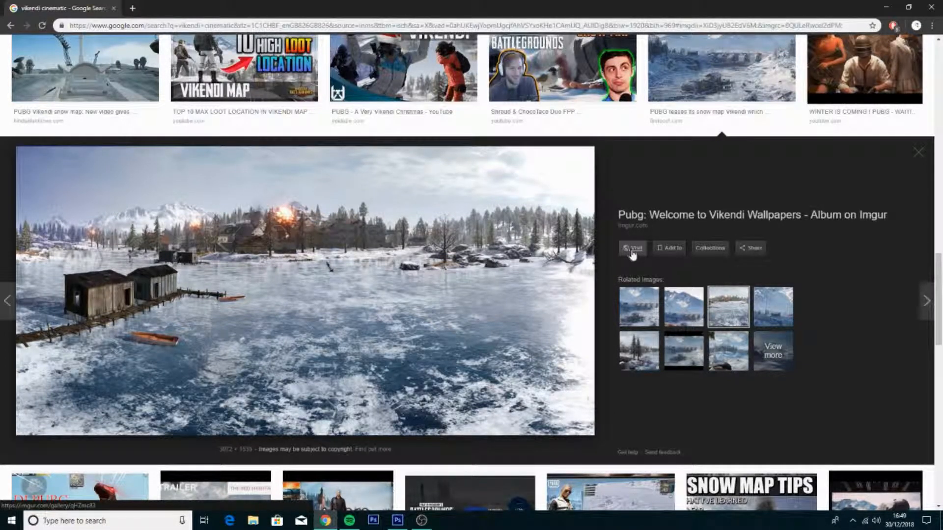
{"action": "right_click", "coordinate": [530, 247]}
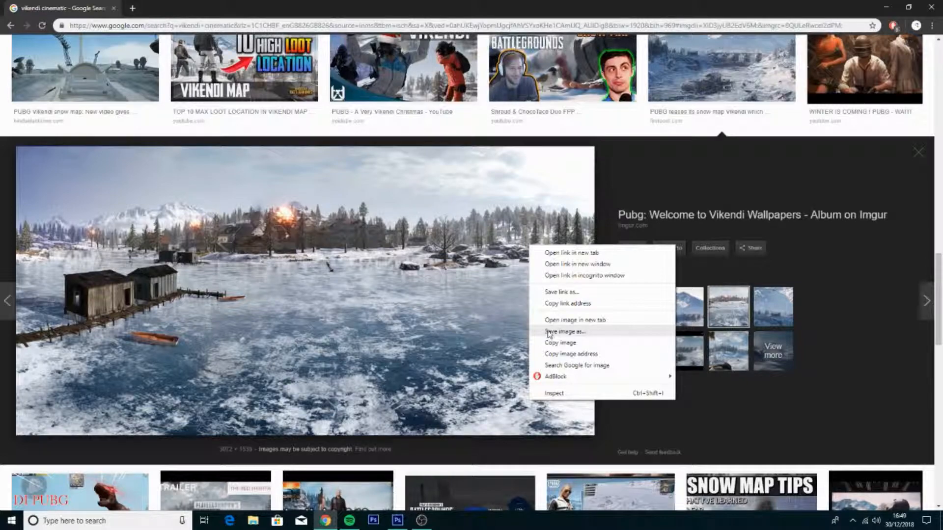
Switch to Photoshop and create a new document 1920 pixels wide and 1080 pixels high.
{"action": "left_click", "coordinate": [397, 521]}
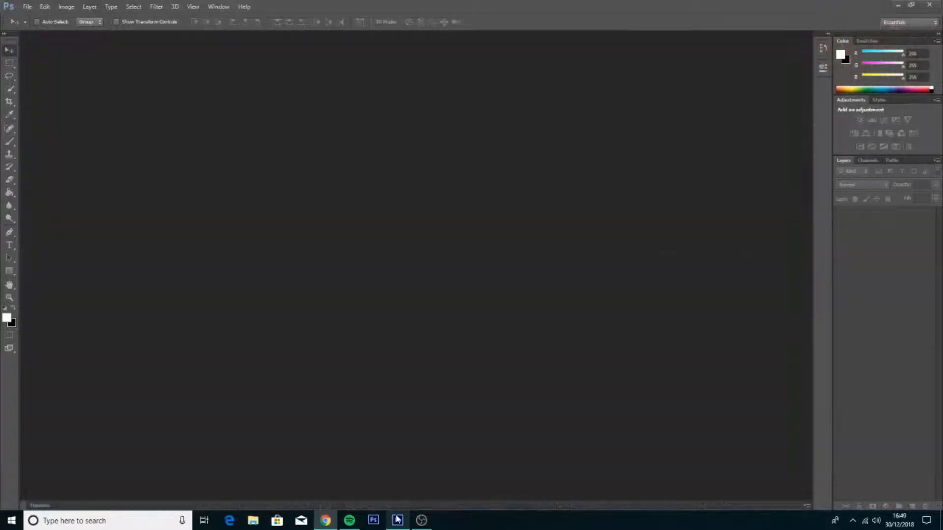
{"action": "left_click", "coordinate": [27, 6]}
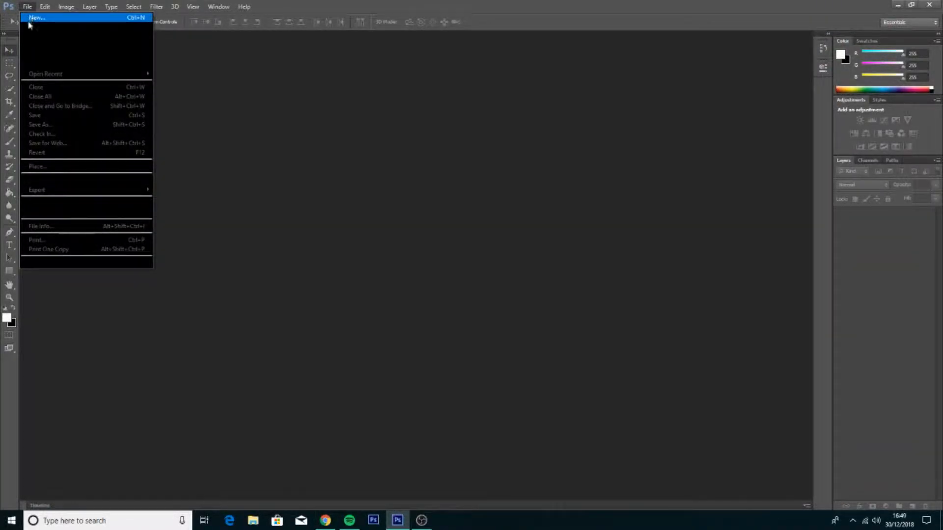
{"action": "left_click", "coordinate": [55, 19]}
{"action": "double_click", "coordinate": [458, 178]}
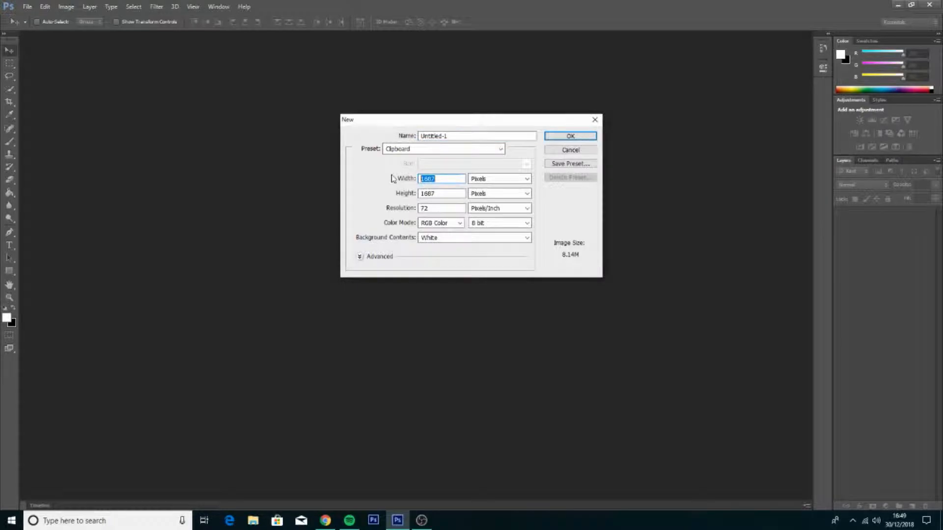
{"action": "type", "text": "1920"}
{"action": "left_click", "coordinate": [456, 193]}
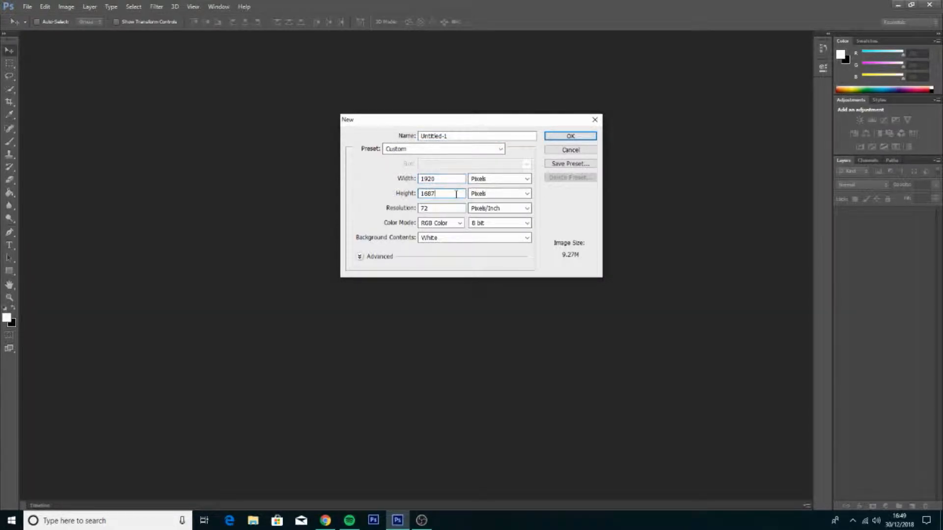
{"action": "key", "text": "BackSpace"}
{"action": "key", "text": "BackSpace"}
{"action": "key", "text": "BackSpace"}
{"action": "key", "text": "BackSpace"}
{"action": "type", "text": "1080"}
{"action": "left_click", "coordinate": [582, 136]}
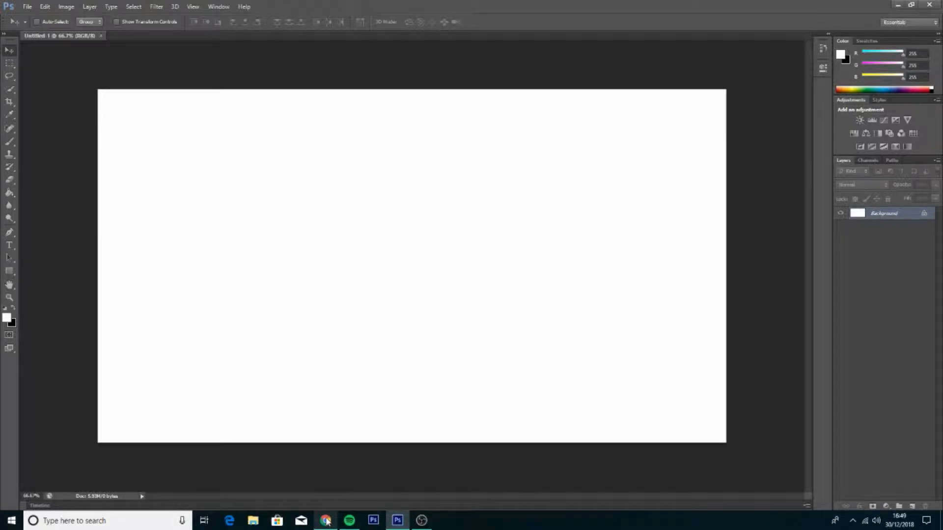
Copy the frozen lake wallpaper from Chrome and paste it into the new Photoshop document.
{"action": "left_click", "coordinate": [338, 490]}
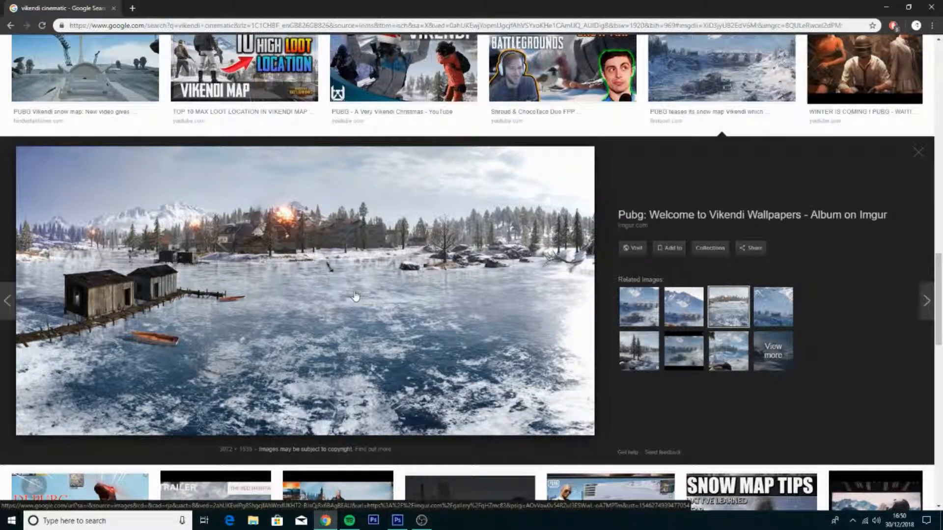
{"action": "key", "text": "alt+Tab"}
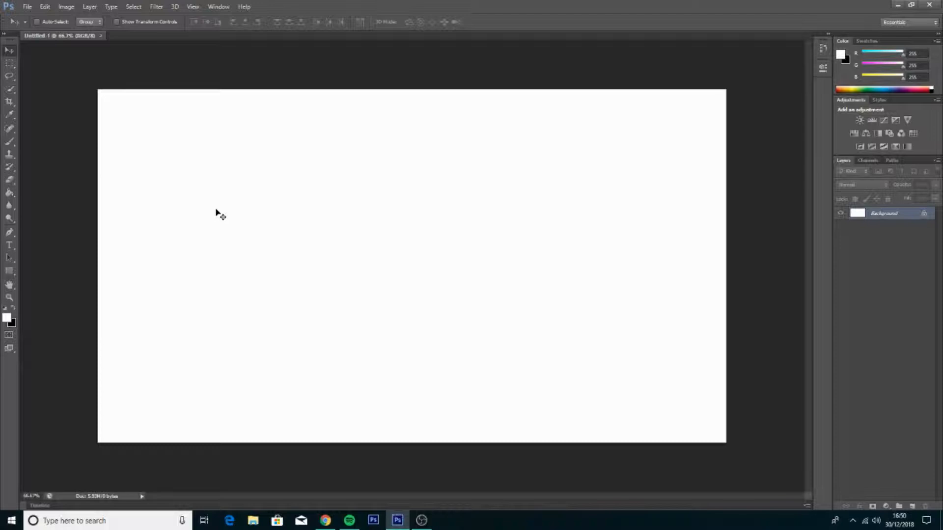
{"action": "left_click", "coordinate": [325, 520]}
{"action": "right_click", "coordinate": [404, 314]}
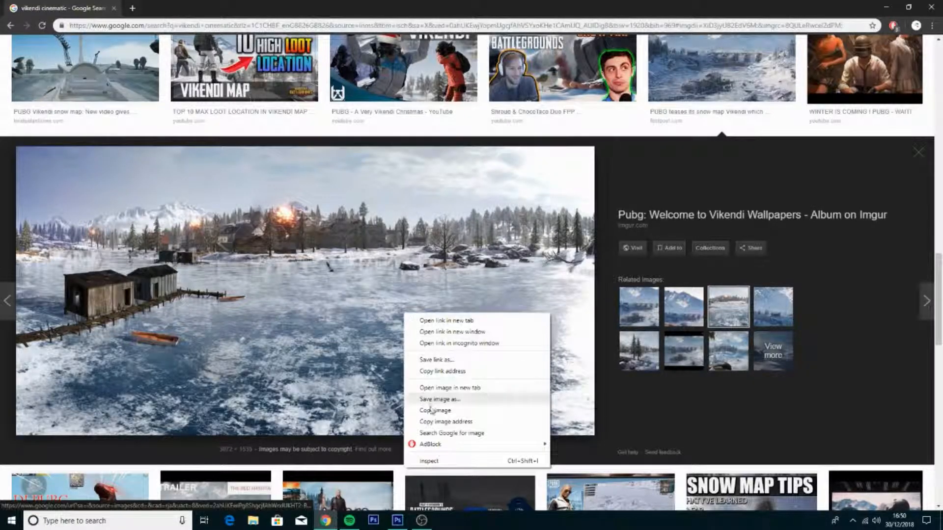
{"action": "left_click", "coordinate": [425, 416]}
{"action": "left_click", "coordinate": [398, 520]}
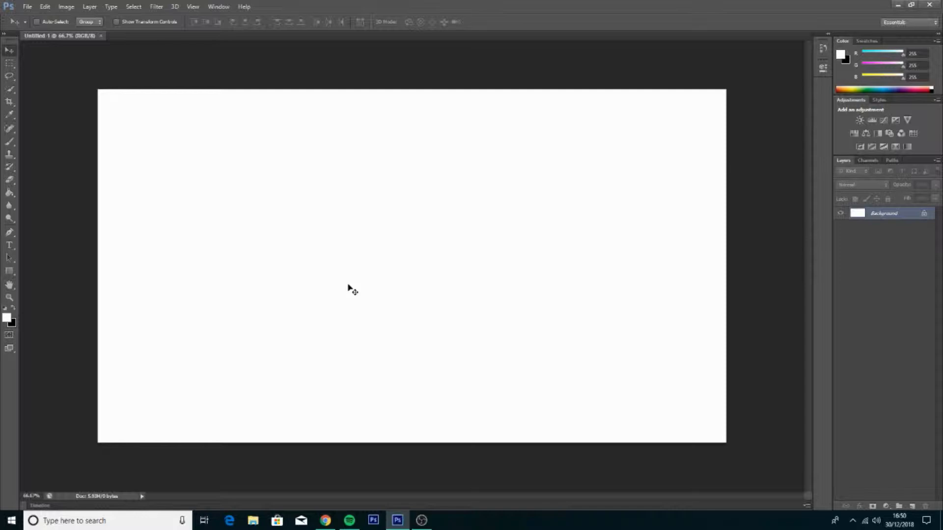
{"action": "key", "text": "ctrl+v"}
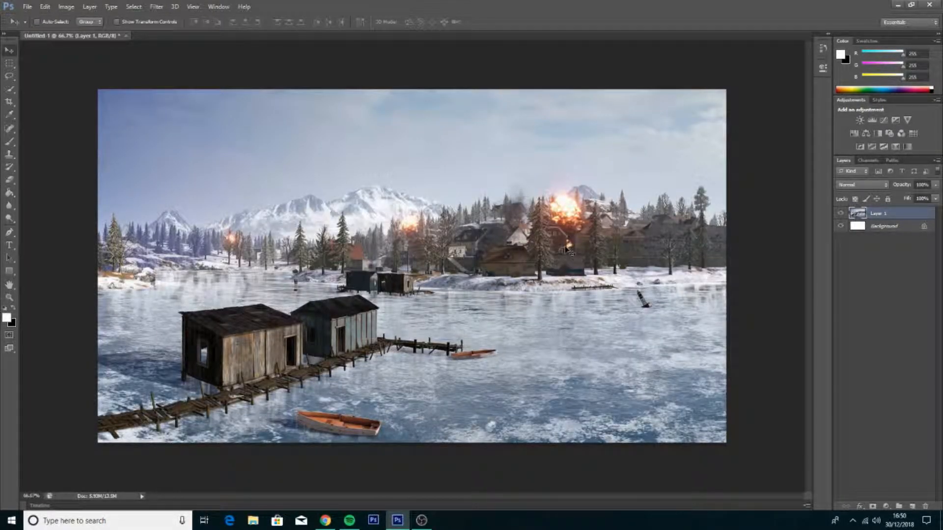
Free-transform the pasted wallpaper to fill the whole canvas, scaling it to about 62.5% width and 75.3% height.
{"action": "key", "text": "ctrl+t"}
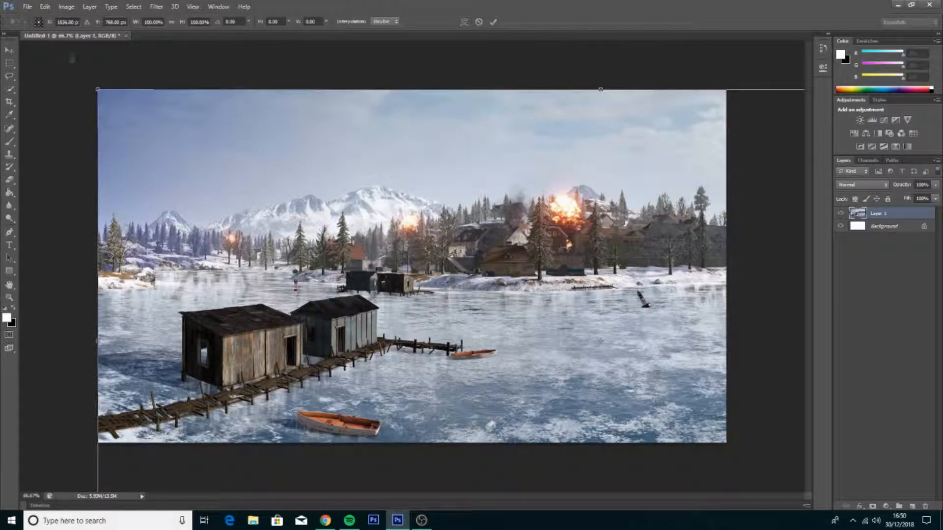
{"action": "left_click_drag", "start_coordinate": [98, 90], "coordinate": [328, 205]}
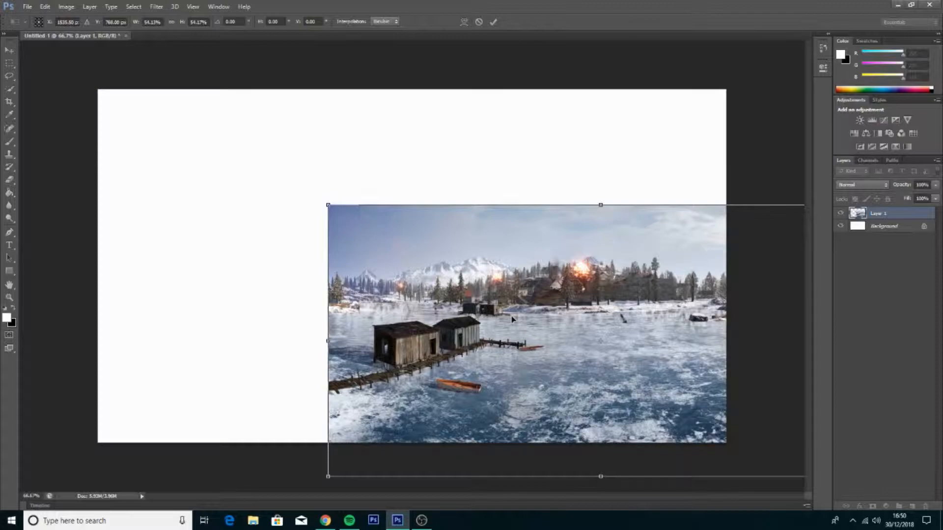
{"action": "left_click_drag", "start_coordinate": [512, 320], "coordinate": [321, 237]}
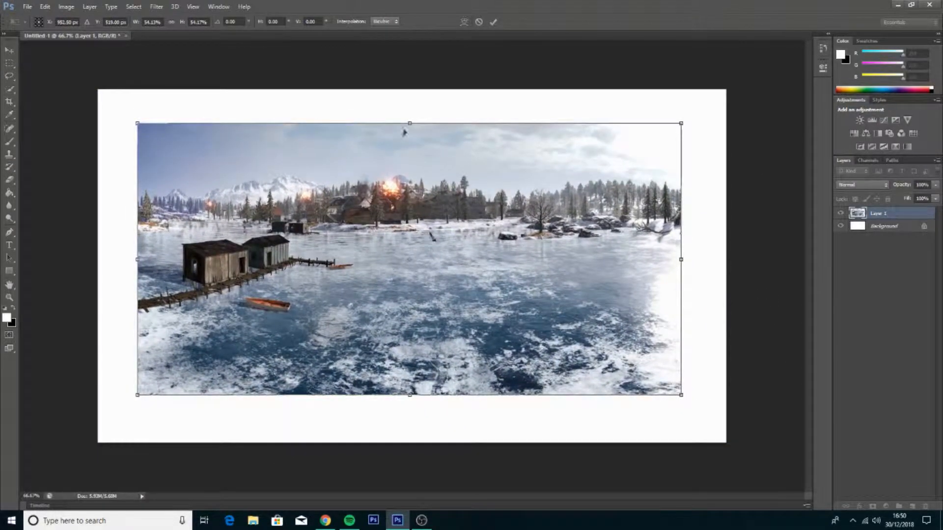
{"action": "left_click_drag", "start_coordinate": [410, 124], "coordinate": [409, 89]}
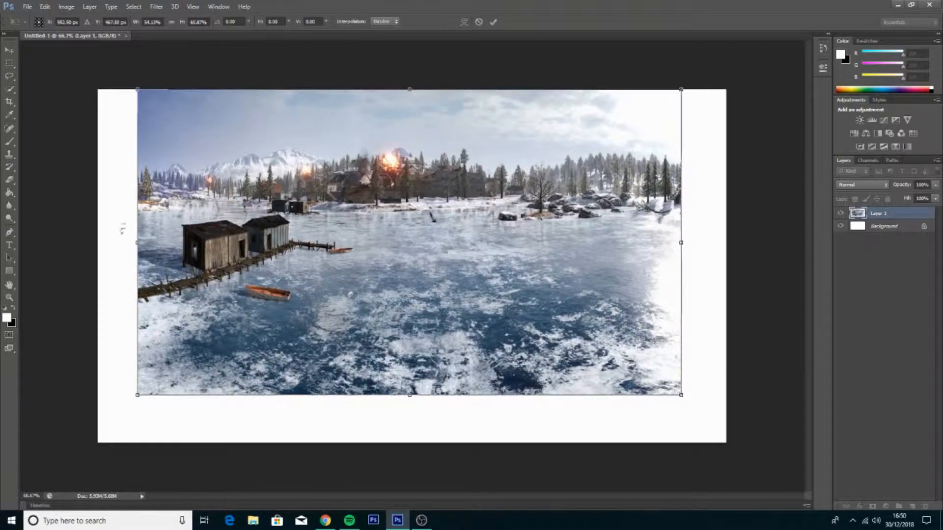
{"action": "left_click_drag", "start_coordinate": [138, 242], "coordinate": [98, 242]}
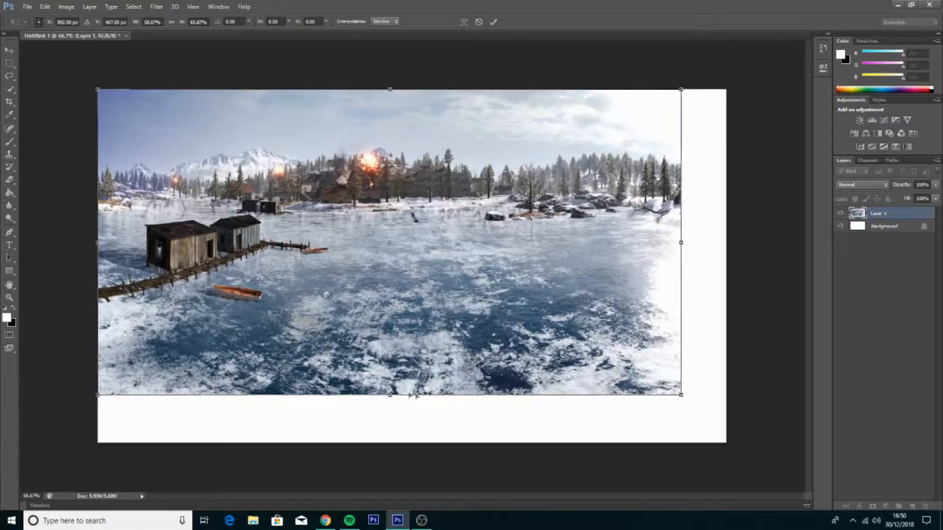
{"action": "left_click_drag", "start_coordinate": [390, 394], "coordinate": [390, 443]}
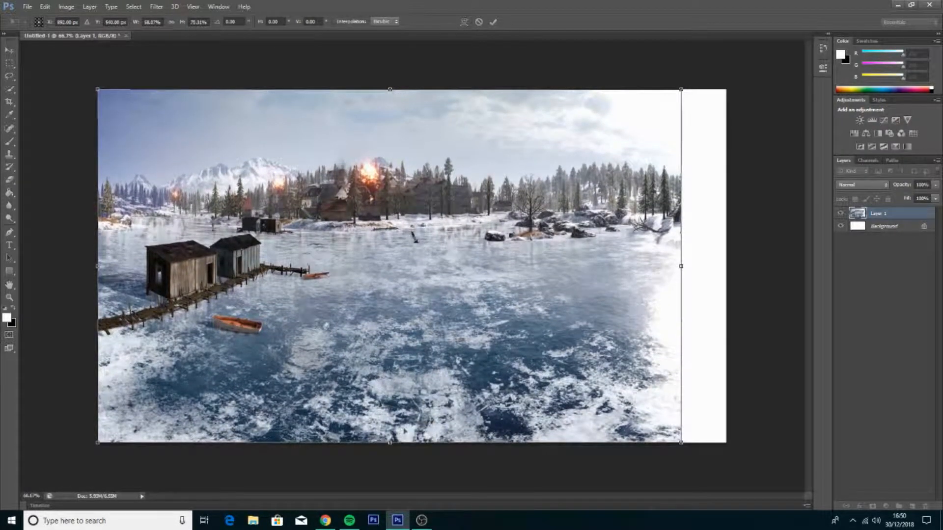
{"action": "left_click_drag", "start_coordinate": [680, 267], "coordinate": [729, 268]}
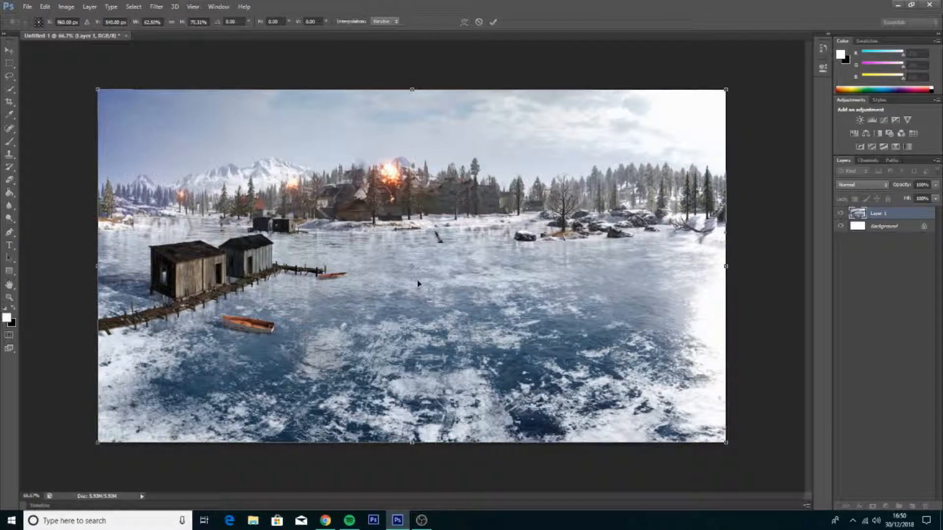
{"action": "key", "text": "Return"}
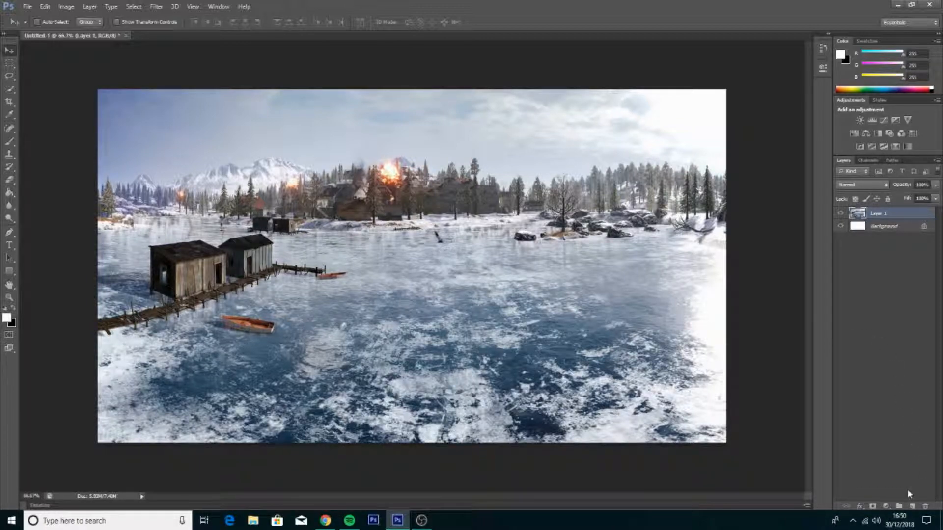
Add a new empty layer above the wallpaper layer.
{"action": "left_click", "coordinate": [912, 506]}
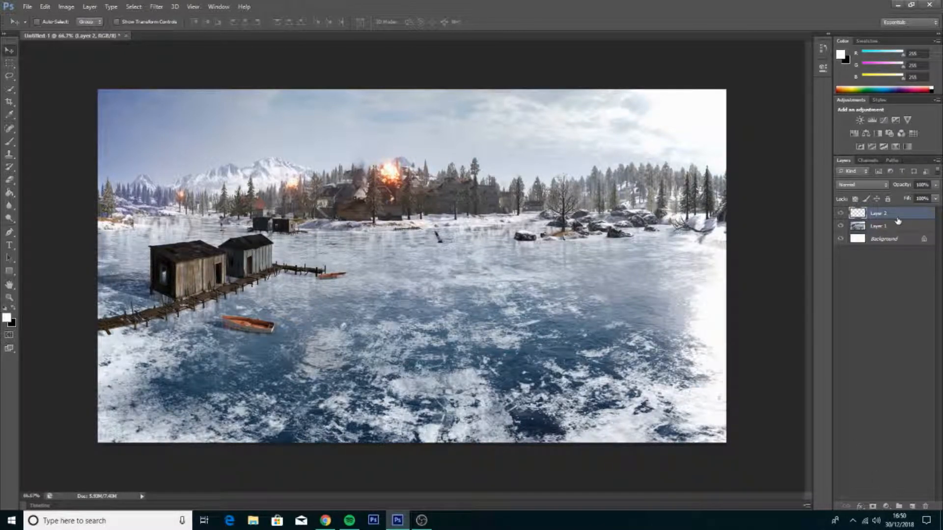
{"action": "key", "text": "ctrl+n"}
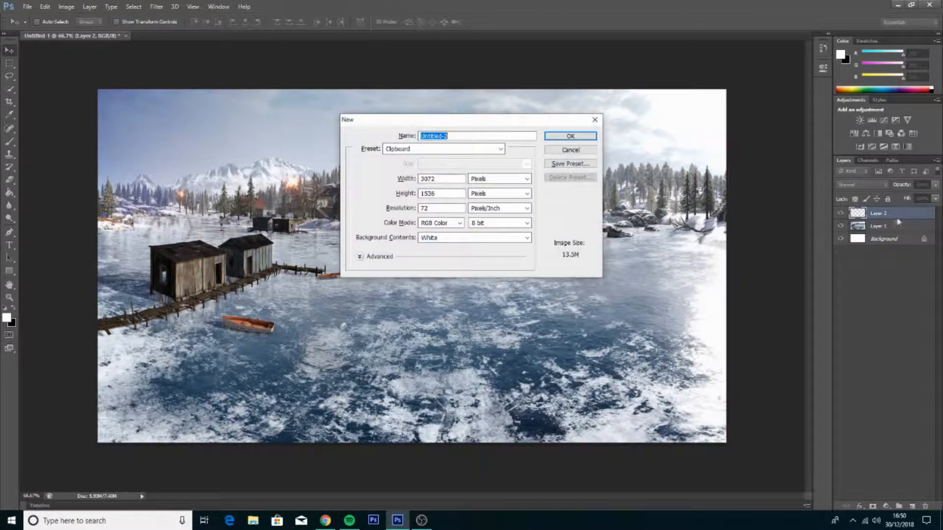
{"action": "left_click", "coordinate": [594, 123]}
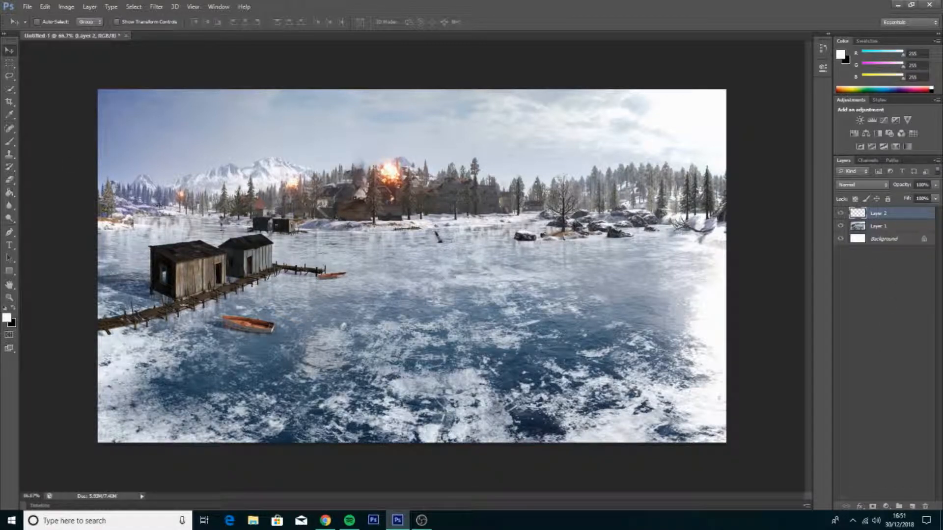
Choose the Brush tool and set its size to 800 px.
{"action": "left_click", "coordinate": [10, 143]}
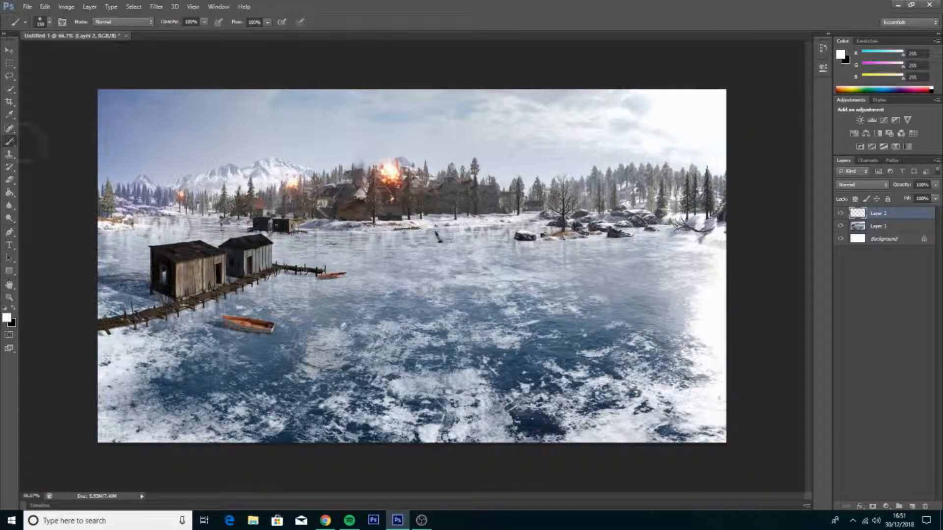
{"action": "left_click", "coordinate": [47, 22]}
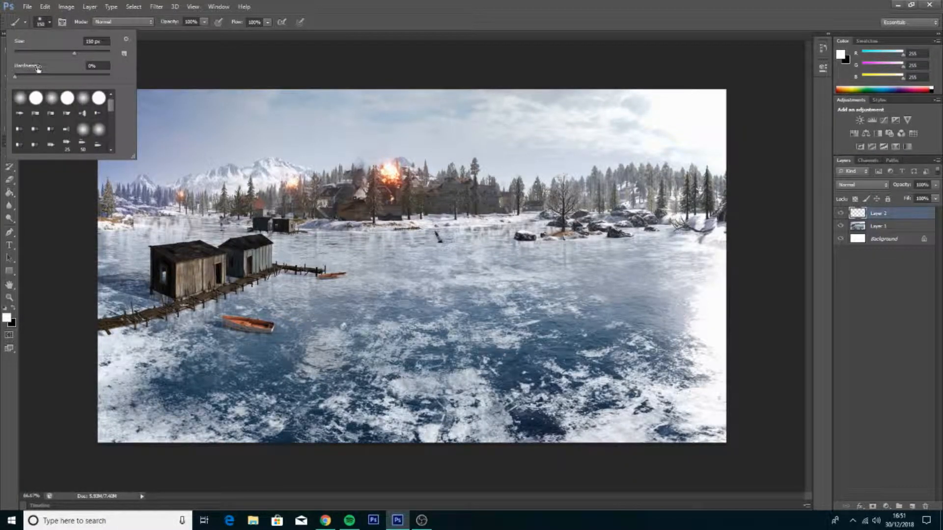
{"action": "left_click", "coordinate": [90, 42]}
{"action": "type", "text": "800"}
{"action": "key", "text": "Return"}
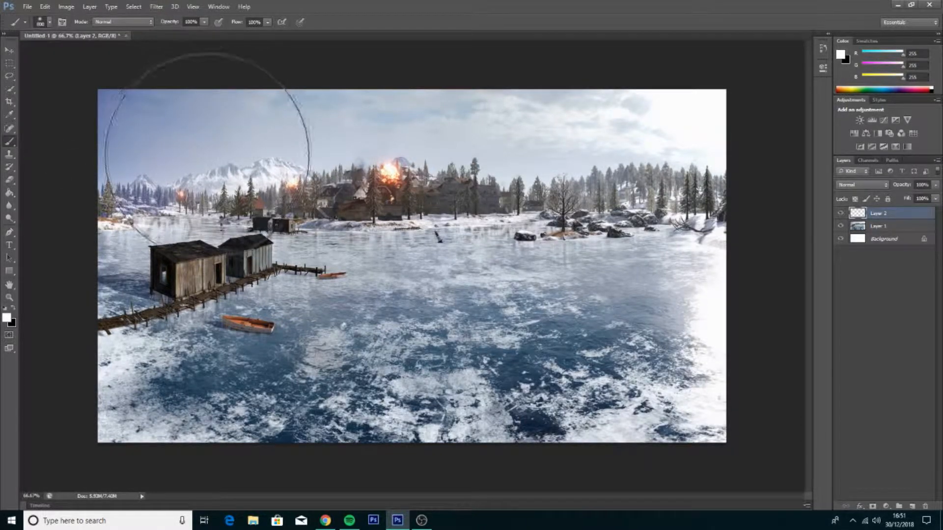
{"action": "key", "text": "ctrl+d"}
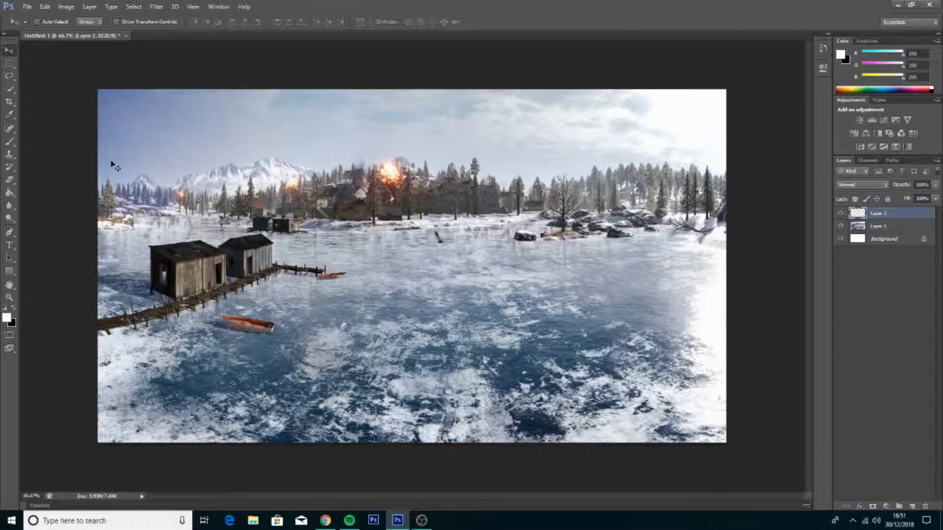
{"action": "key", "text": "b"}
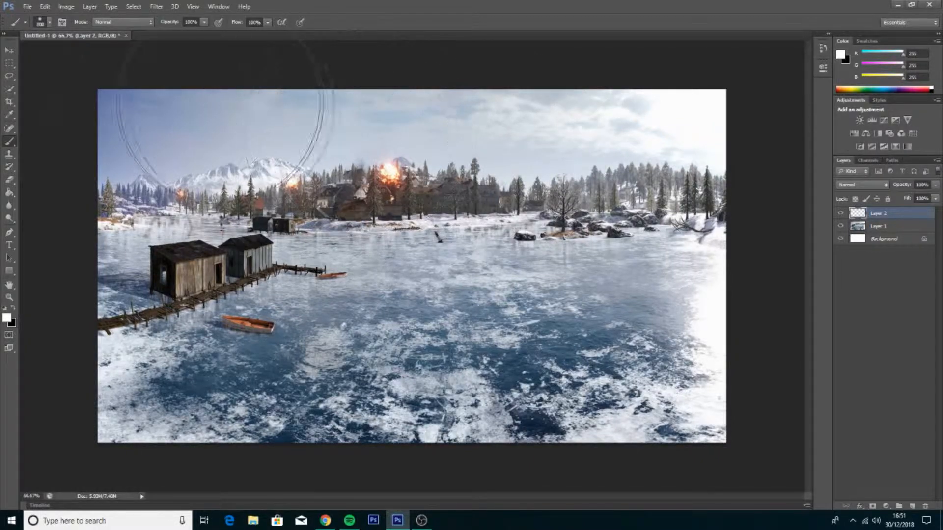
{"action": "left_click", "coordinate": [50, 22]}
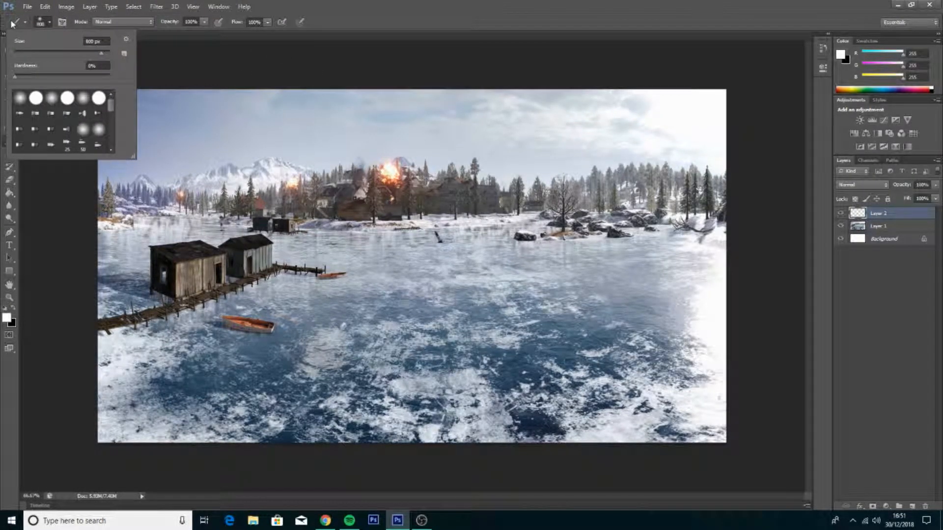
{"action": "key", "text": "v"}
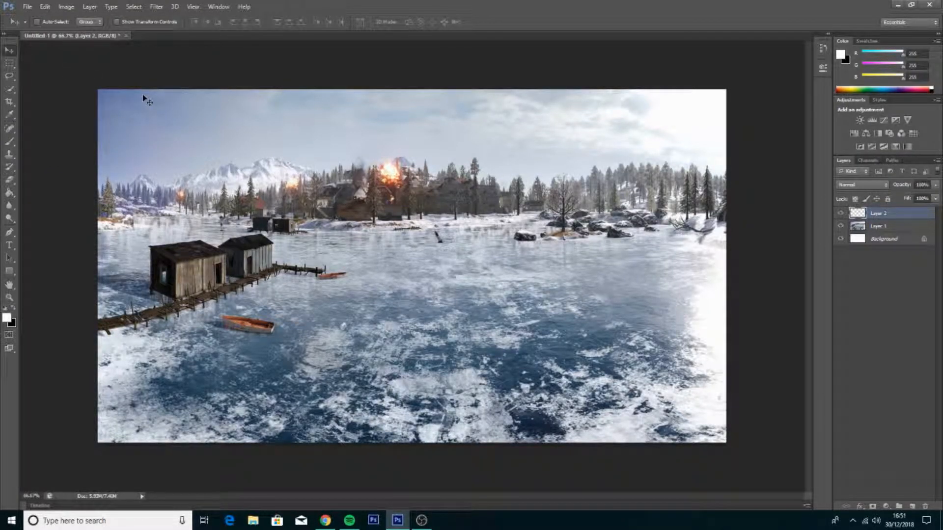
{"action": "key", "text": "b"}
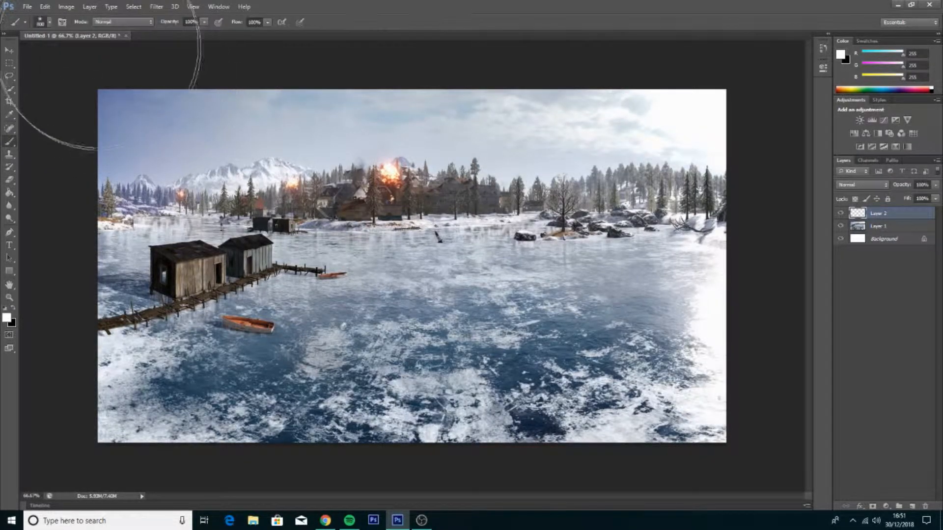
Set the brush hardness to 100%, try hard-edged white dabs over the sky and the lake, and undo both.
{"action": "left_click", "coordinate": [50, 23]}
{"action": "left_click_drag", "start_coordinate": [15, 76], "coordinate": [136, 65]}
{"action": "left_click", "coordinate": [148, 58]}
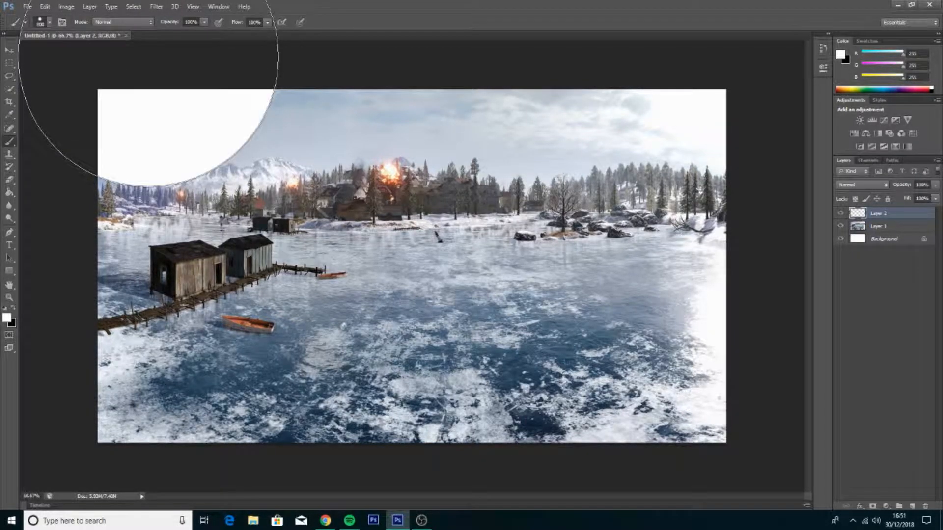
{"action": "key", "text": "ctrl+z"}
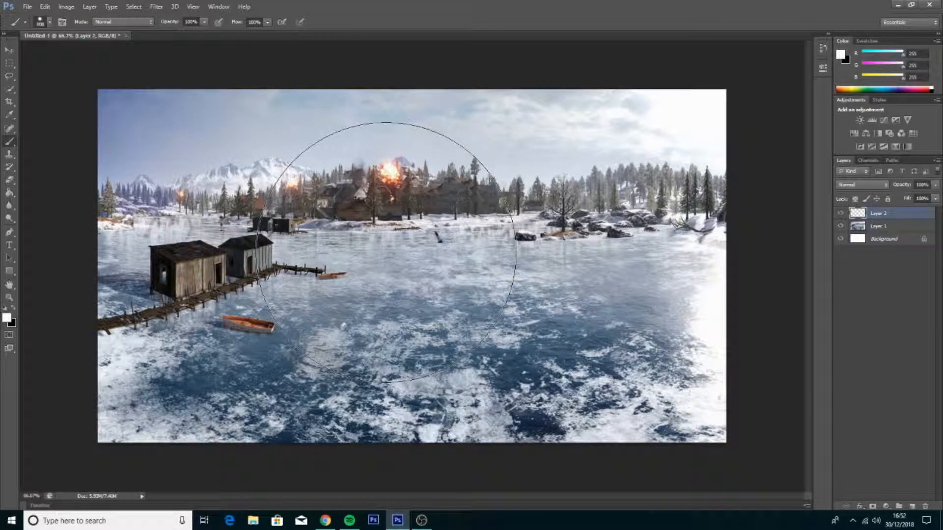
{"action": "left_click", "coordinate": [387, 252]}
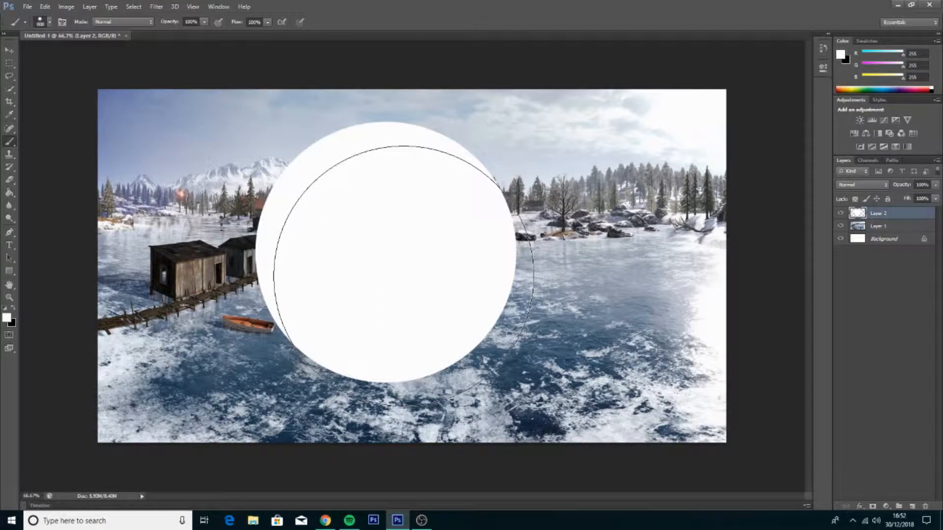
{"action": "key", "text": "ctrl+z"}
Return the brush hardness to 0%, try one soft white dab over the middle of the picture, and undo it.
{"action": "left_click", "coordinate": [50, 23]}
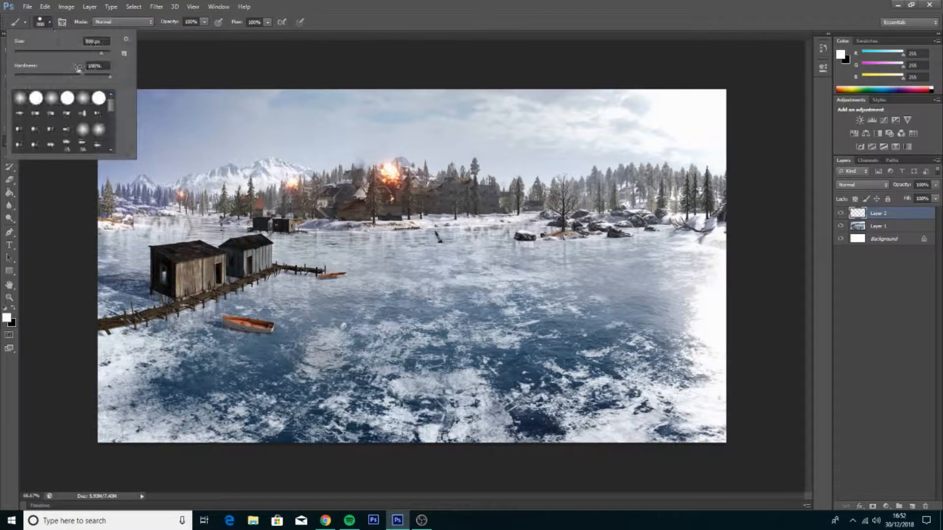
{"action": "left_click_drag", "start_coordinate": [109, 77], "coordinate": [13, 77]}
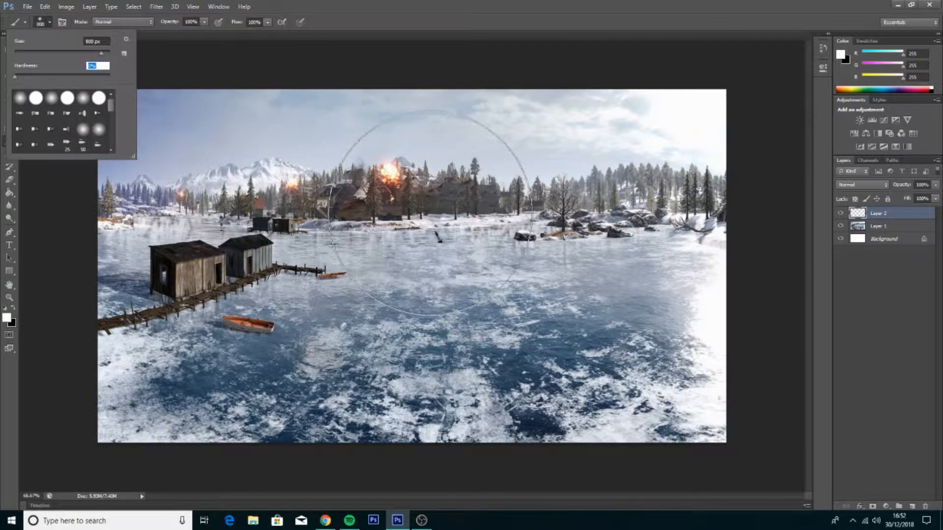
{"action": "left_click", "coordinate": [431, 218]}
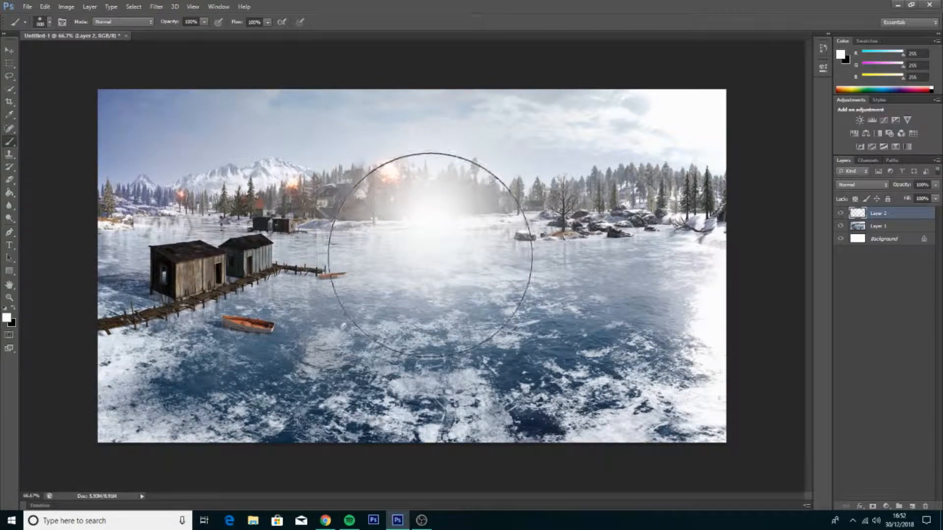
{"action": "key", "text": "ctrl+z"}
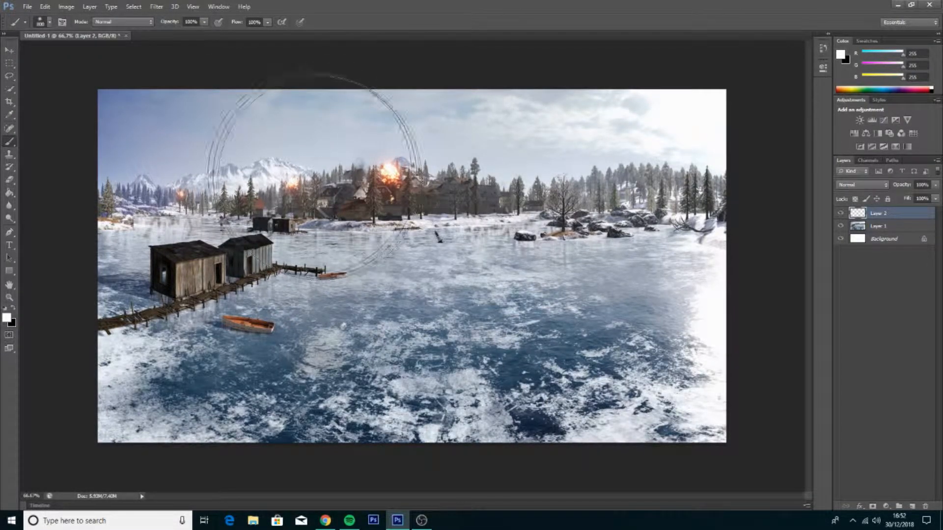
Paint a soft white haze along the upper edge of the sky on the new layer with the 800 px brush.
{"action": "key", "text": "z"}
{"action": "left_click", "coordinate": [50, 22]}
{"action": "left_click", "coordinate": [216, 145]}
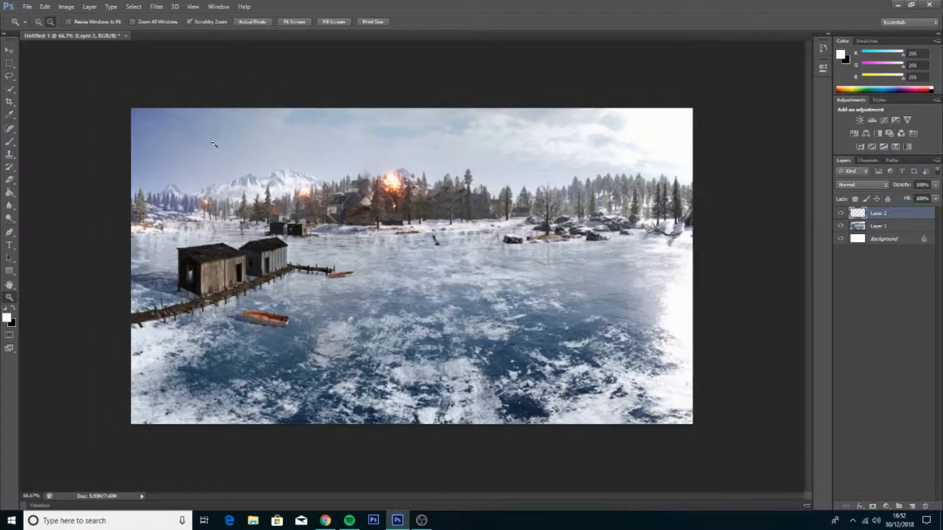
{"action": "left_click", "coordinate": [268, 145]}
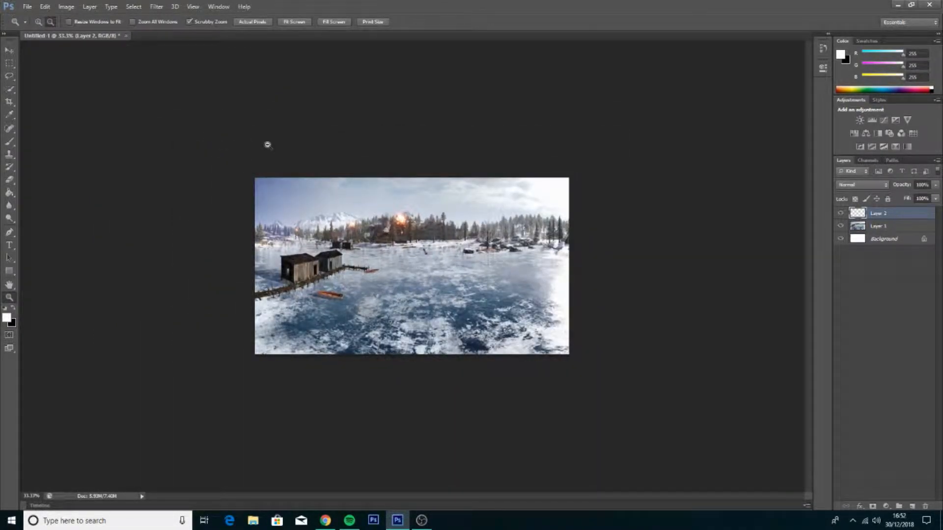
{"action": "key", "text": "b"}
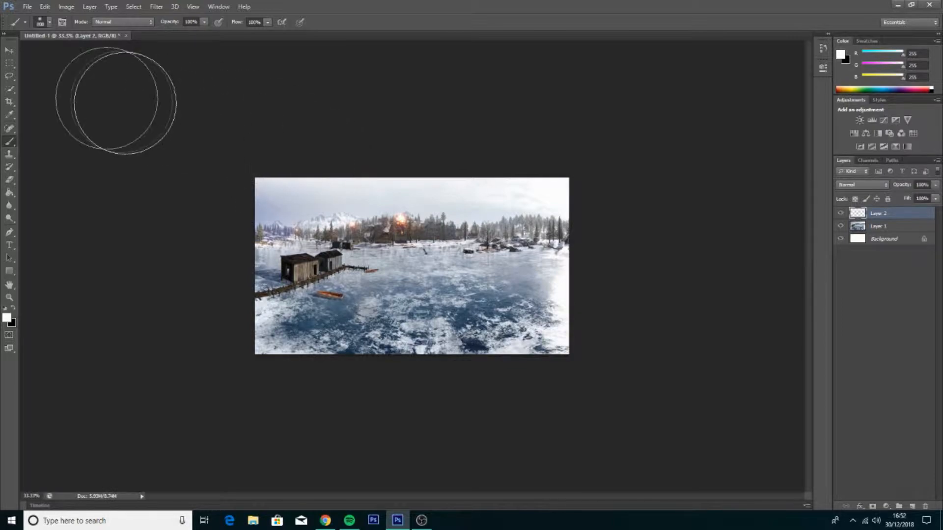
{"action": "left_click", "coordinate": [9, 50]}
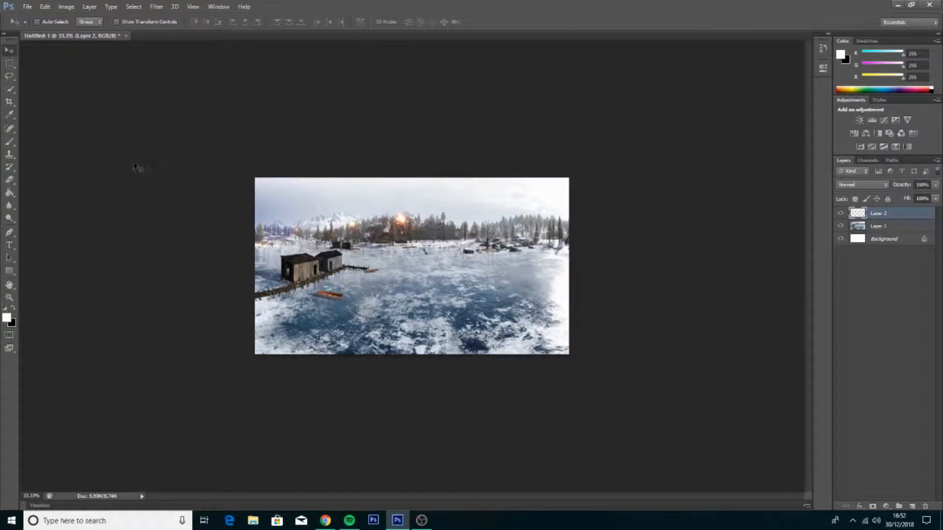
{"action": "key", "text": "z"}
{"action": "left_click", "coordinate": [305, 219]}
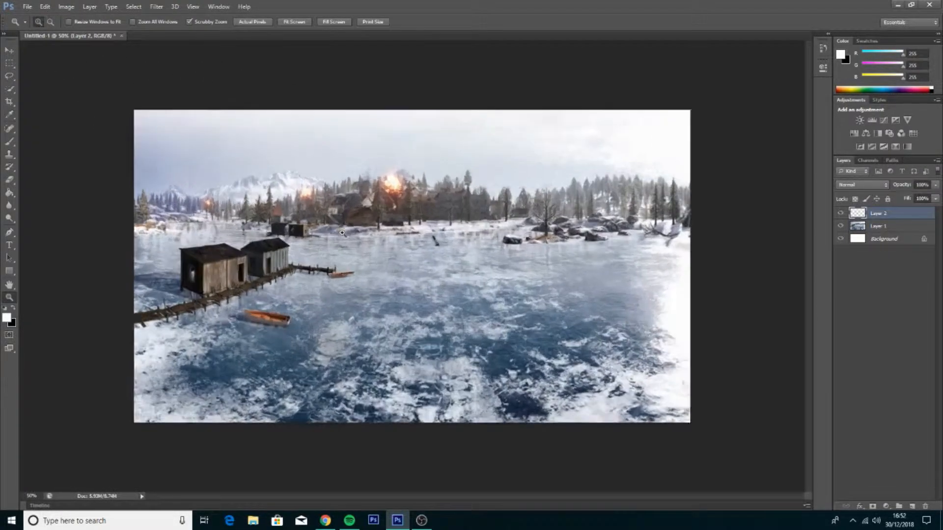
{"action": "left_click", "coordinate": [342, 233]}
Apply an S-shaped Curves adjustment to the wallpaper layer, with points at input 212, output 216 and input 91, output 34.
{"action": "left_click", "coordinate": [891, 227]}
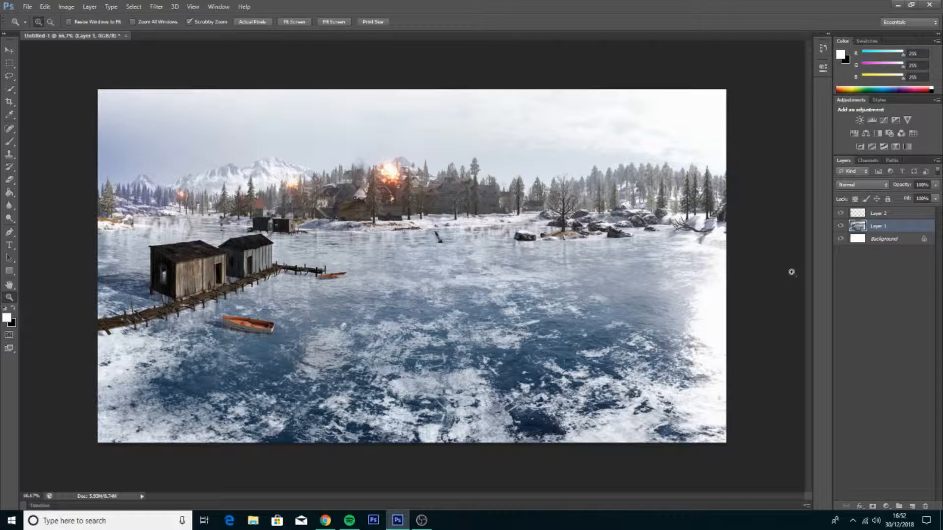
{"action": "key", "text": "ctrl+m"}
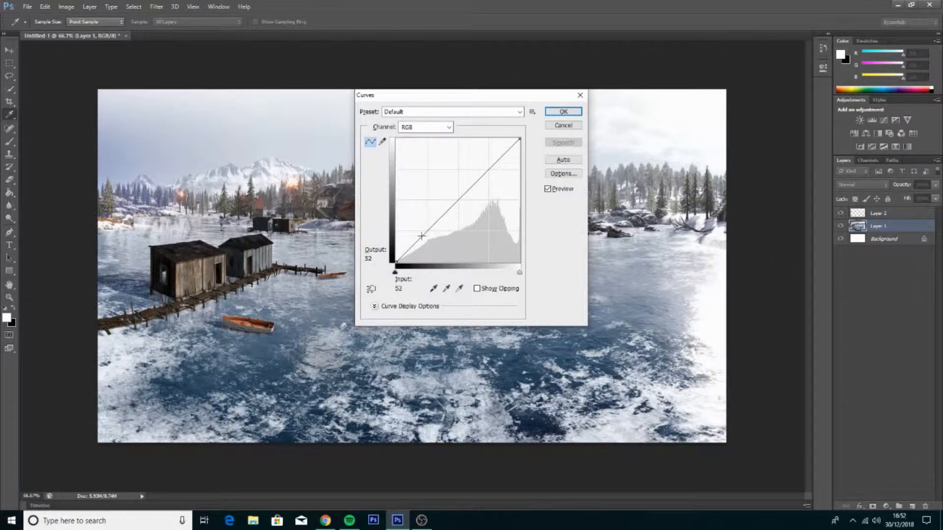
{"action": "left_click_drag", "start_coordinate": [427, 239], "coordinate": [438, 244]}
{"action": "mouse_move", "coordinate": [507, 163]}
{"action": "left_mouse_down"}
{"action": "mouse_move", "coordinate": [492, 151]}
{"action": "mouse_move", "coordinate": [499, 158]}
{"action": "left_mouse_up"}
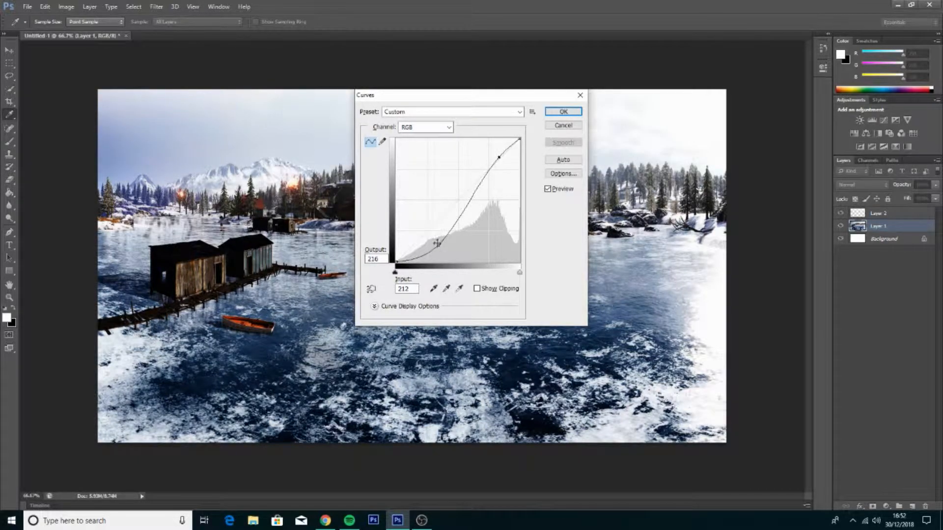
{"action": "left_click_drag", "start_coordinate": [437, 242], "coordinate": [441, 248]}
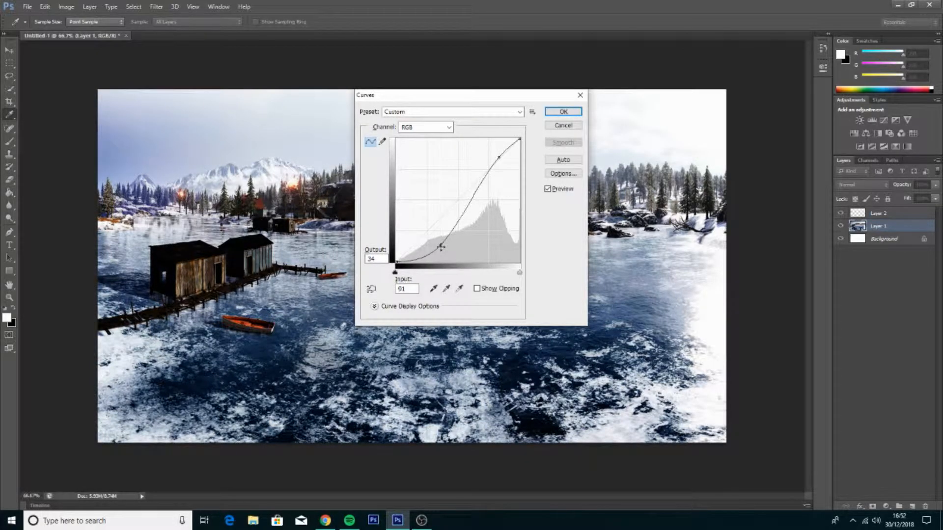
{"action": "left_click", "coordinate": [563, 111]}
Apply a second Curves adjustment to the wallpaper layer, with points at input 211, output 235 and input 49, output 51.
{"action": "key", "text": "z"}
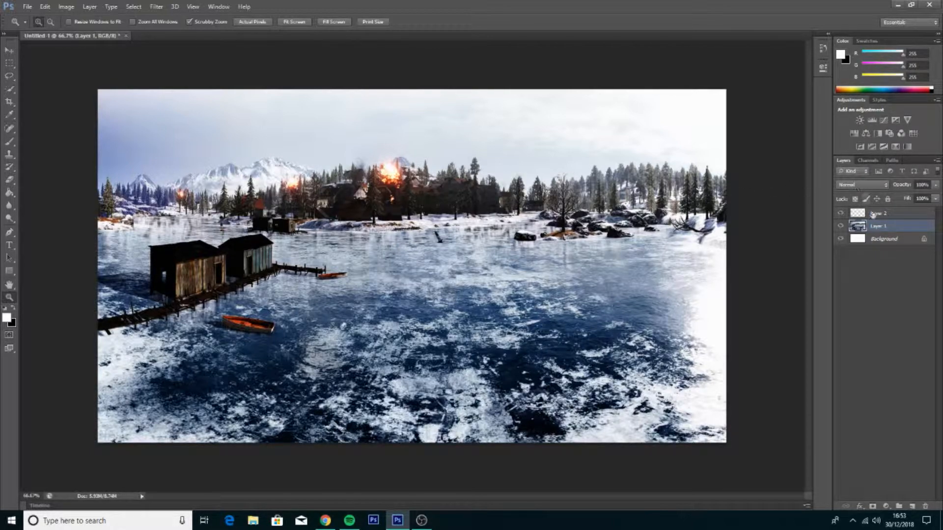
{"action": "key", "text": "ctrl+m"}
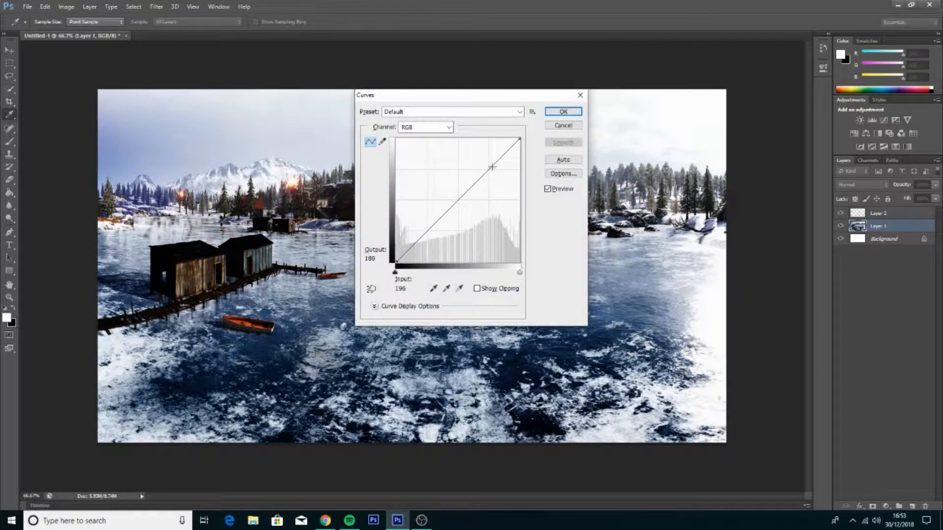
{"action": "left_click_drag", "start_coordinate": [498, 158], "coordinate": [498, 148]}
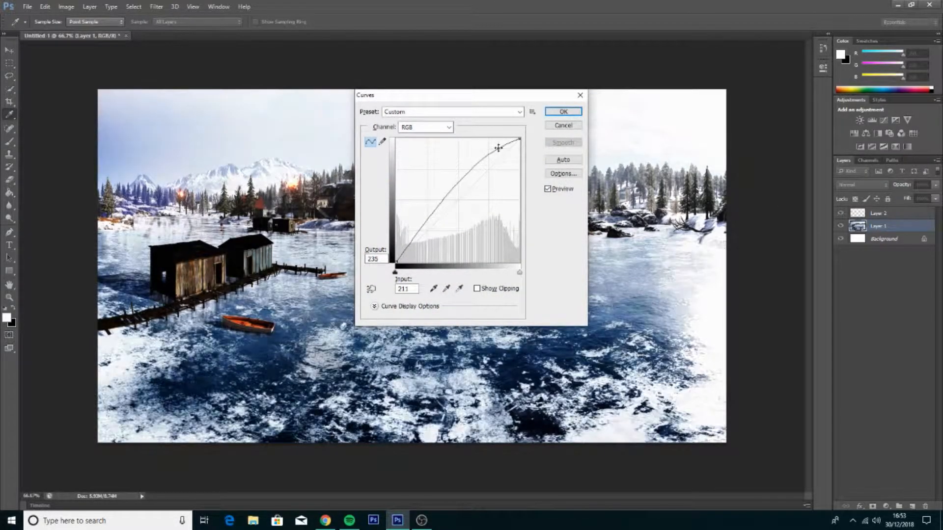
{"action": "left_click", "coordinate": [420, 236]}
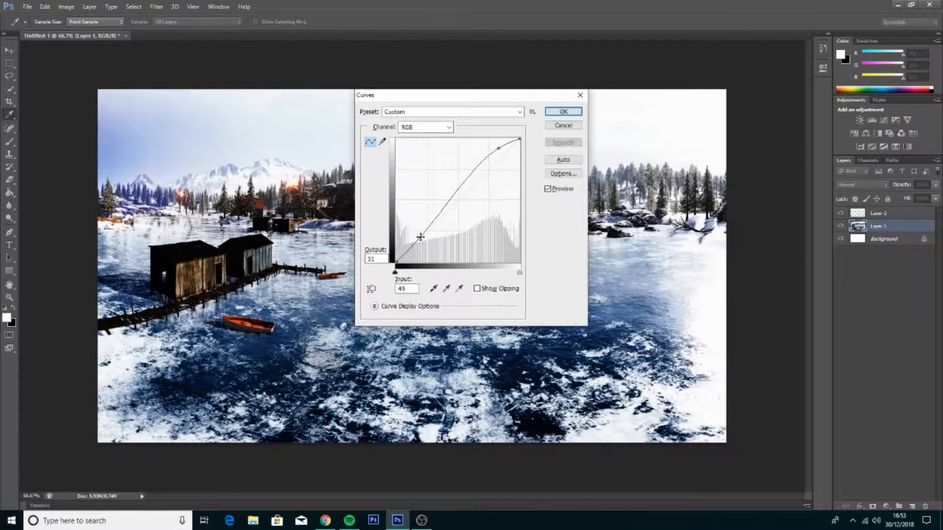
{"action": "left_click", "coordinate": [555, 114]}
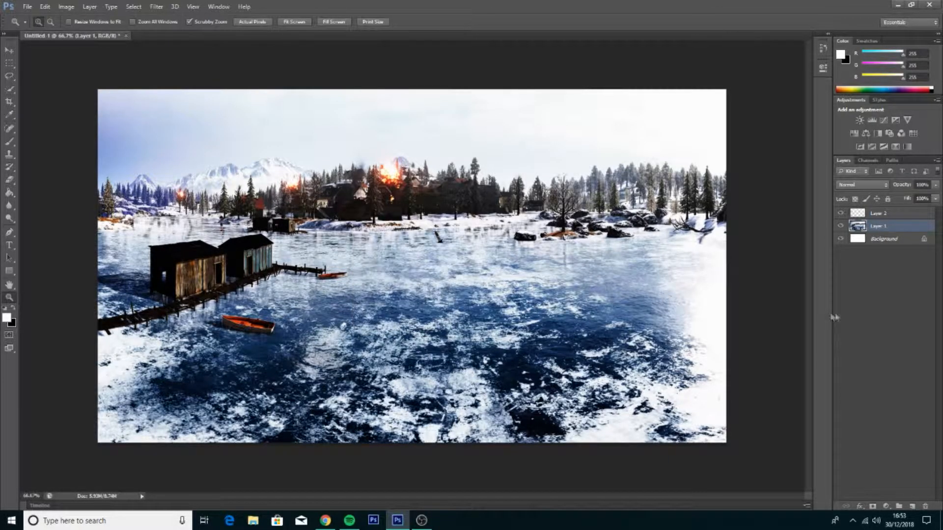
Select the white haze layer and toggle its visibility to compare the sky with and without it.
{"action": "left_click", "coordinate": [867, 278]}
{"action": "left_click", "coordinate": [882, 215]}
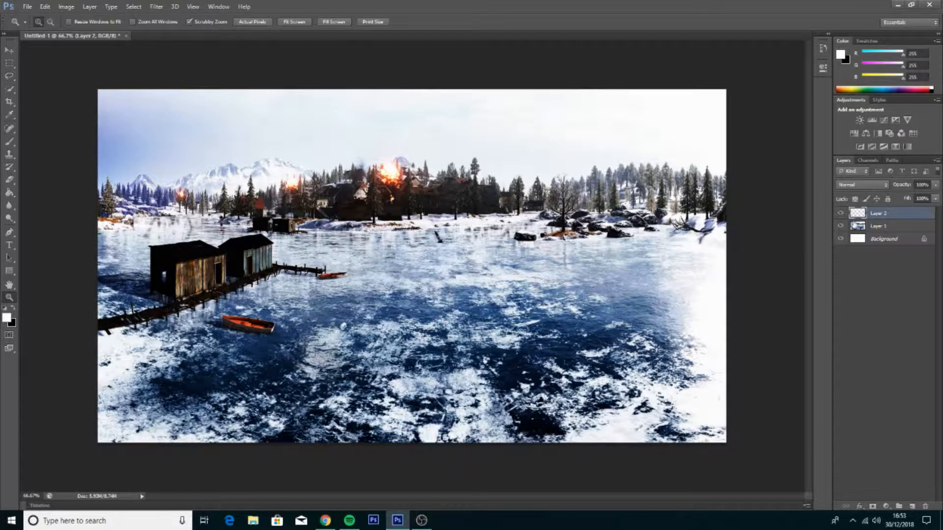
{"action": "left_click", "coordinate": [842, 213]}
{"action": "left_click", "coordinate": [841, 213]}
{"action": "left_click", "coordinate": [842, 214]}
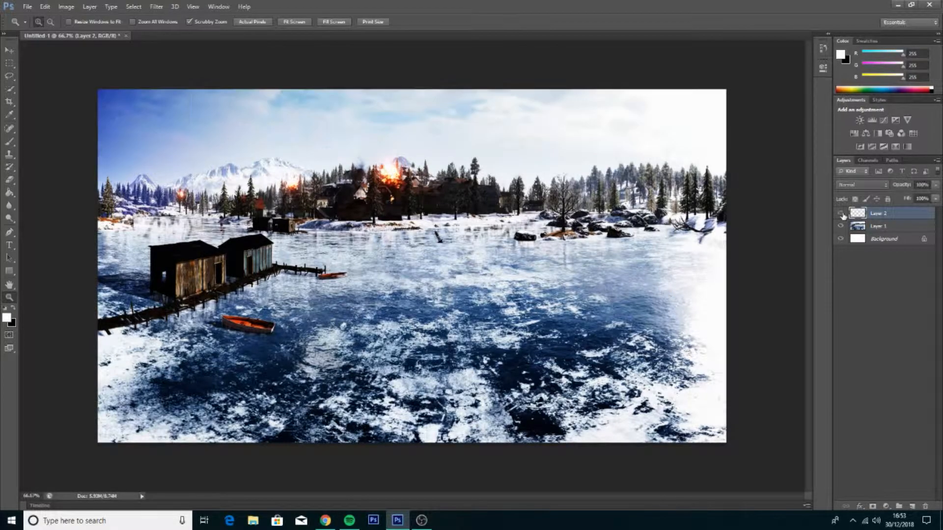
{"action": "left_click", "coordinate": [842, 213]}
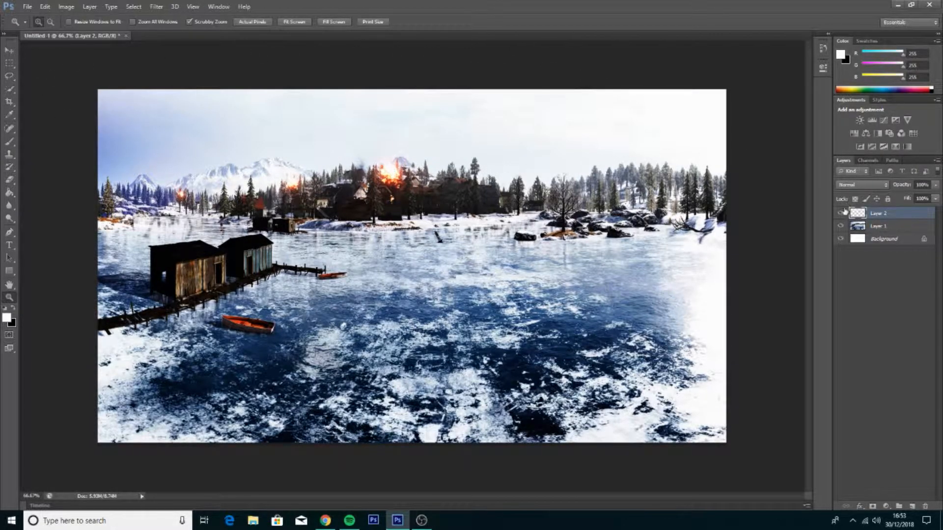
Create a new layer above the white haze layer and set the foreground colour to dark blue 28446f, sampled from the icy lake.
{"action": "left_click", "coordinate": [841, 214]}
{"action": "left_click", "coordinate": [841, 213]}
{"action": "left_click", "coordinate": [912, 506]}
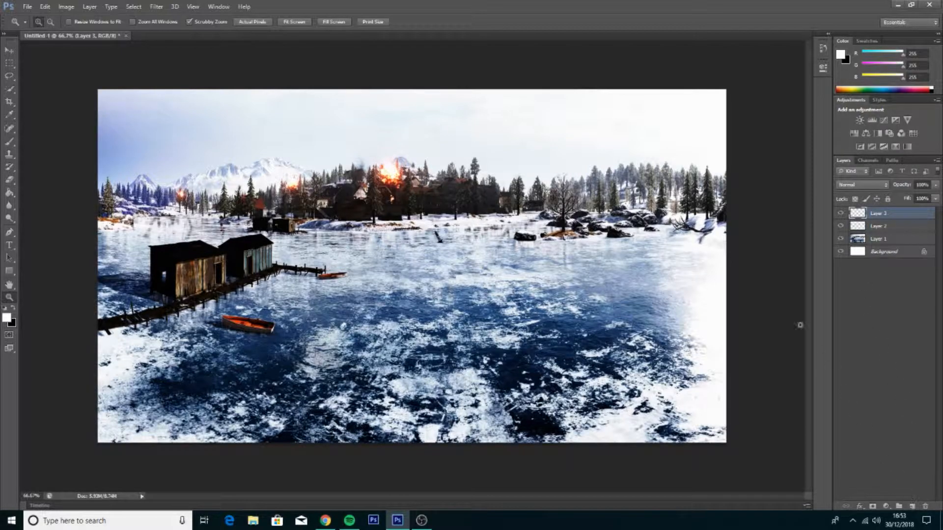
{"action": "left_click", "coordinate": [6, 319]}
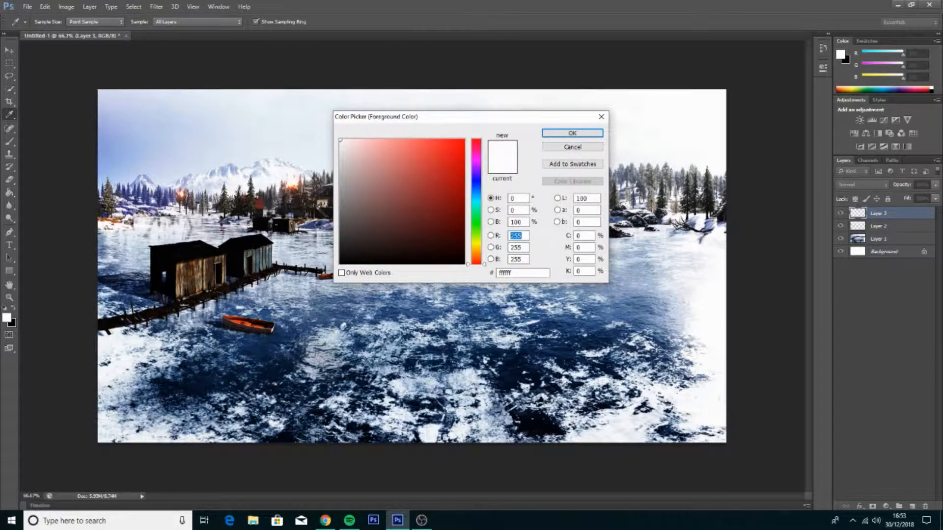
{"action": "left_click", "coordinate": [273, 368]}
{"action": "left_click_drag", "start_coordinate": [442, 235], "coordinate": [419, 210]}
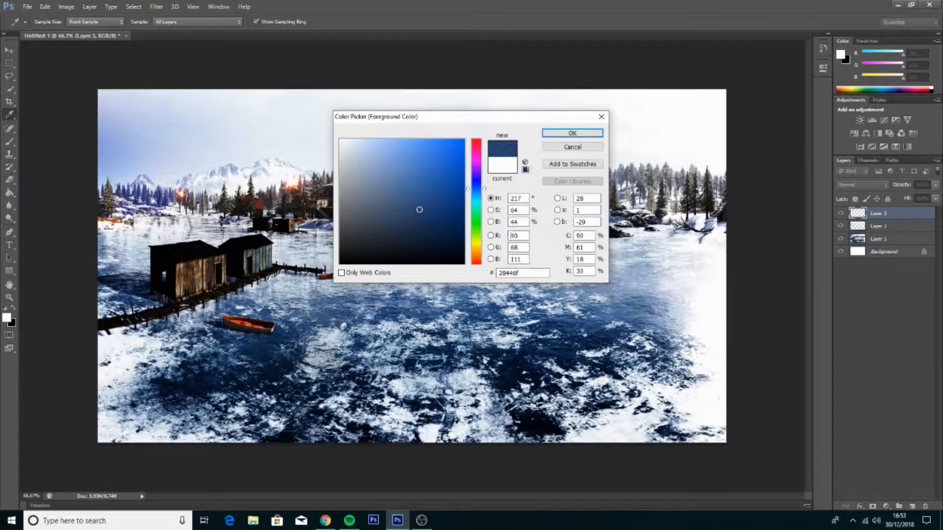
{"action": "left_click", "coordinate": [585, 136]}
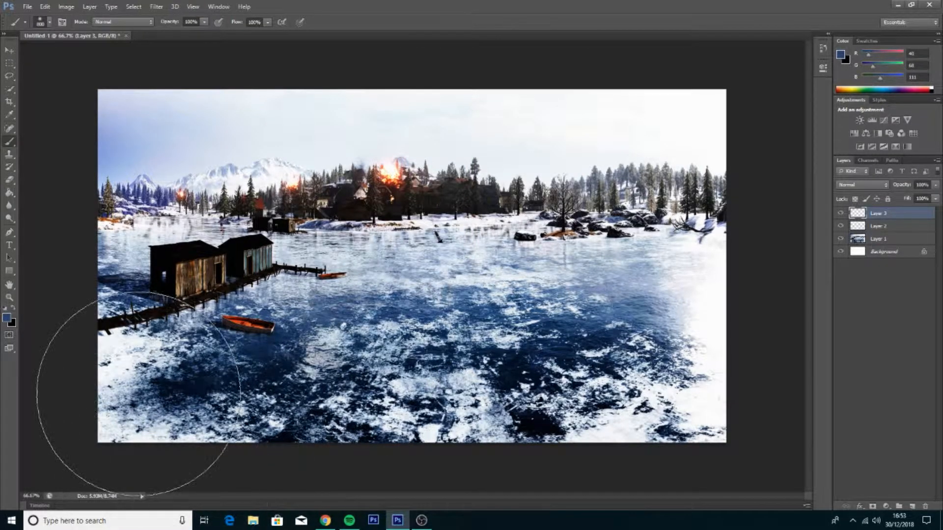
Paint a soft dark blue haze along the lower edge of the frozen lake on the new layer.
{"action": "key", "text": "z"}
{"action": "left_click", "coordinate": [50, 22]}
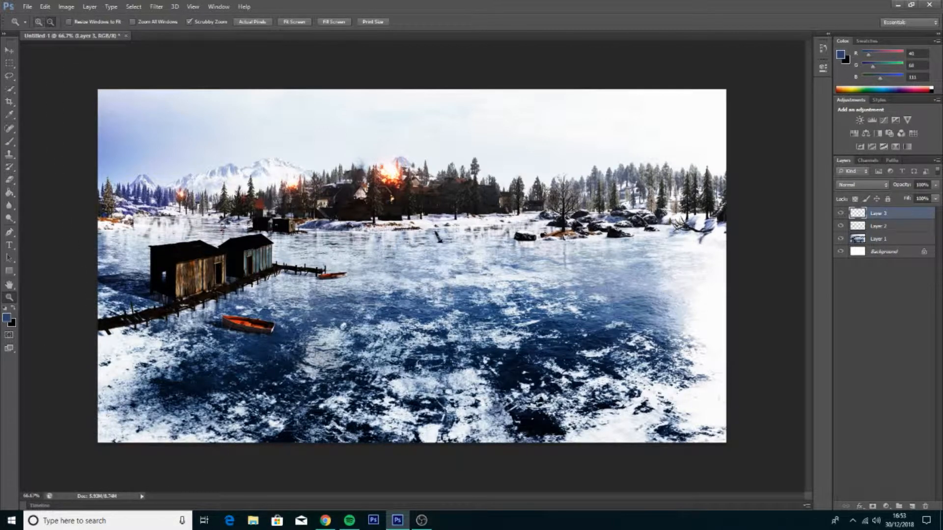
{"action": "left_click", "coordinate": [220, 221]}
{"action": "left_click", "coordinate": [219, 221]}
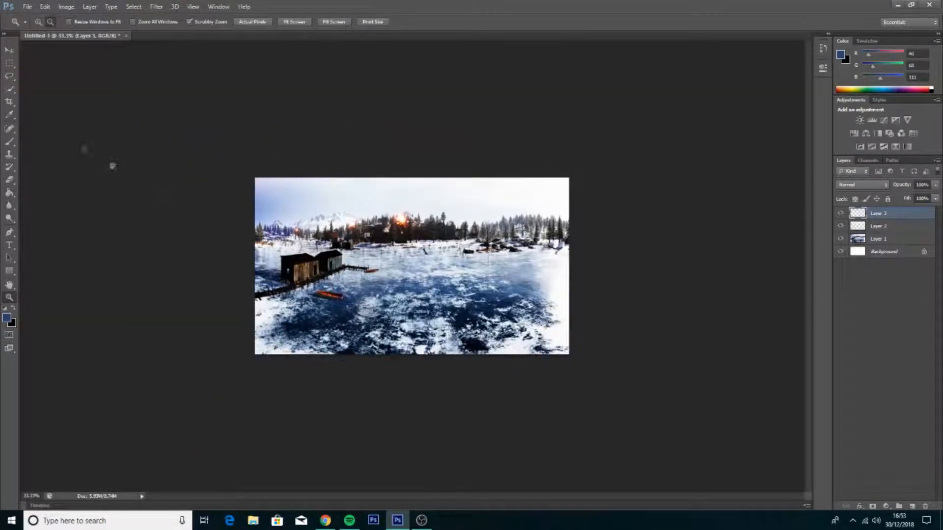
{"action": "left_click", "coordinate": [39, 22]}
{"action": "left_click", "coordinate": [275, 235]}
{"action": "key", "text": "b"}
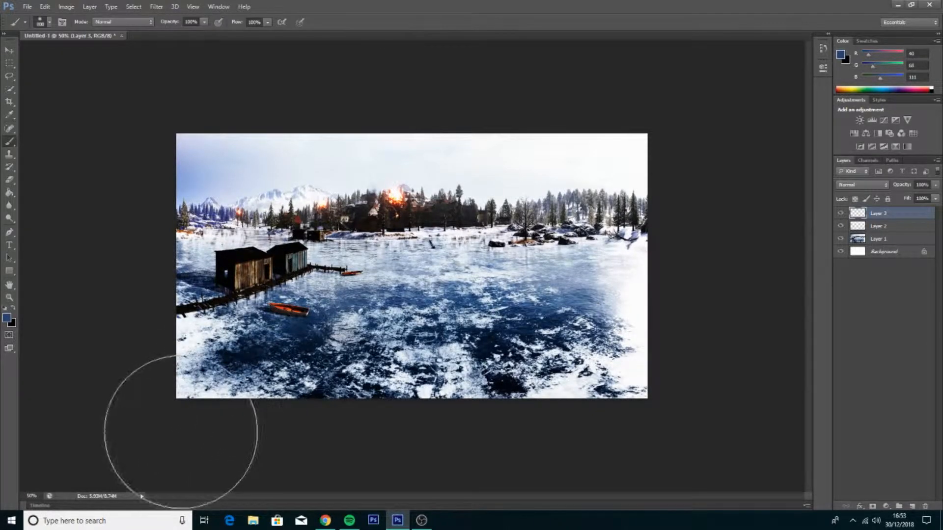
{"action": "left_click_drag", "start_coordinate": [252, 455], "coordinate": [661, 454]}
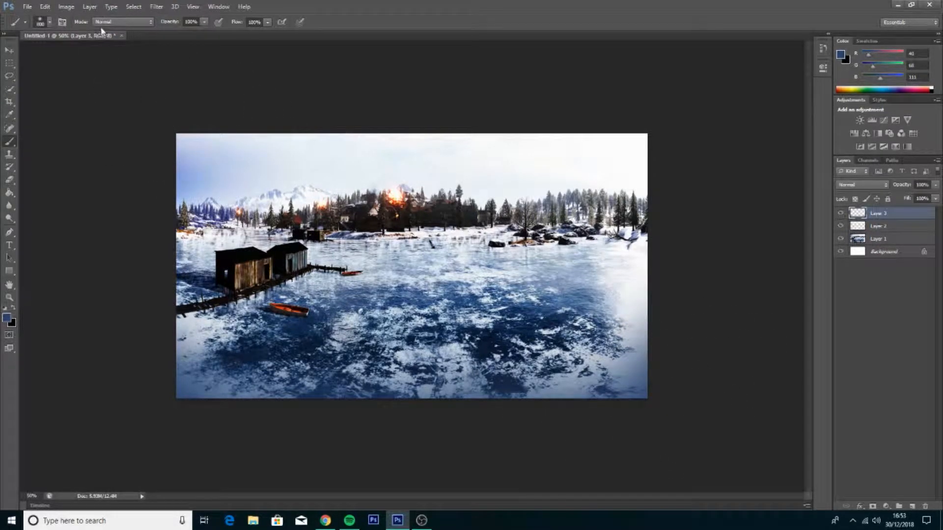
{"action": "key", "text": "z"}
{"action": "left_click", "coordinate": [314, 199]}
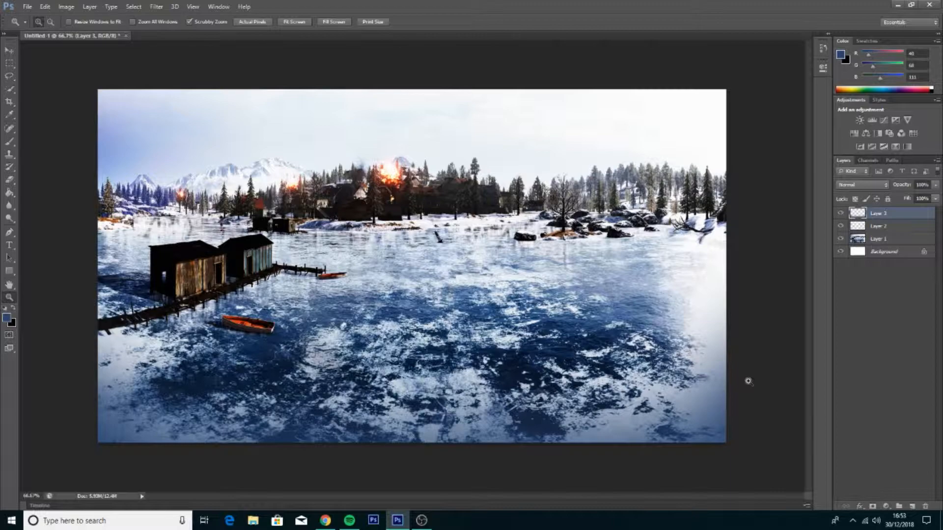
Add another empty layer above the blue haze and activate the Type tool with the BigNoodleTitling font.
{"action": "left_click", "coordinate": [912, 506]}
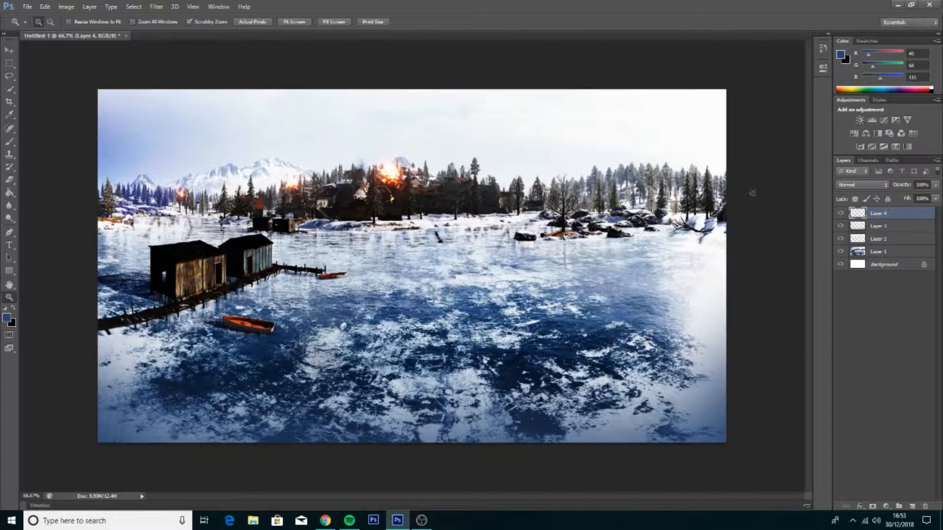
{"action": "left_click", "coordinate": [8, 245]}
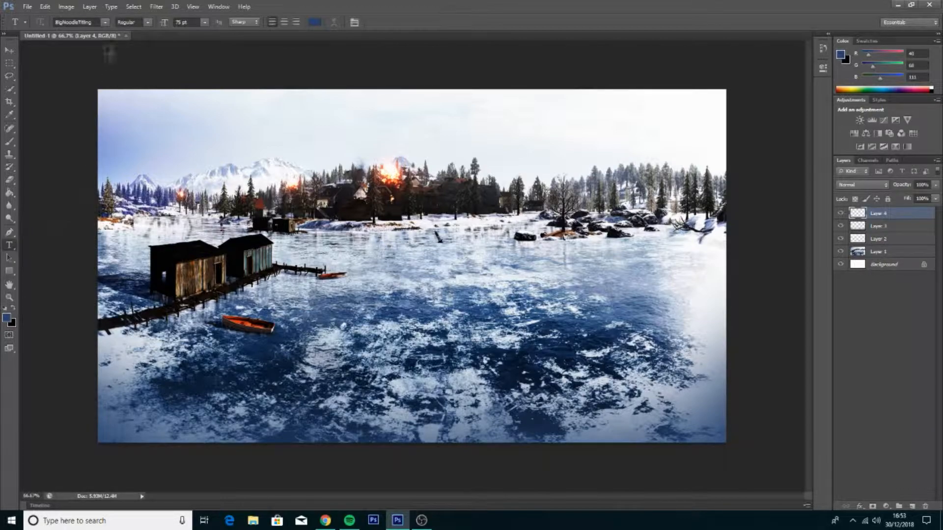
{"action": "left_click", "coordinate": [107, 23]}
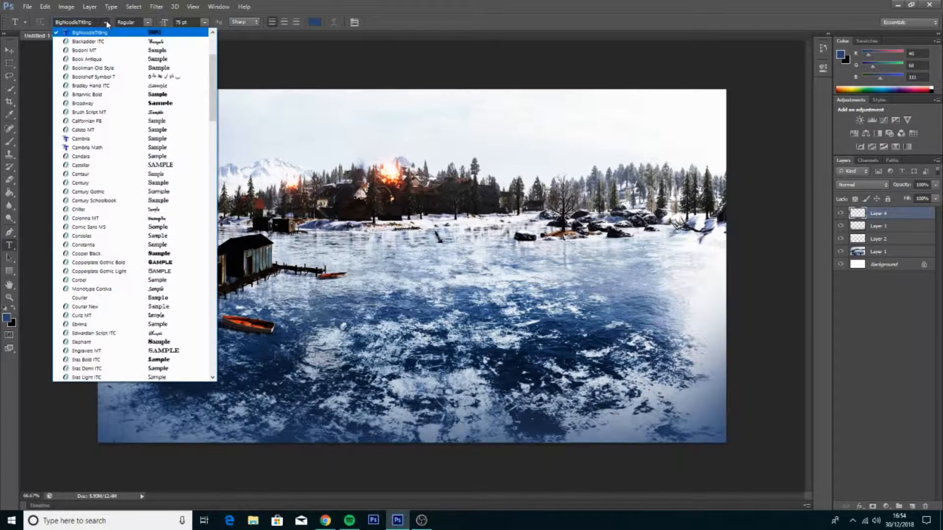
{"action": "left_click", "coordinate": [106, 23]}
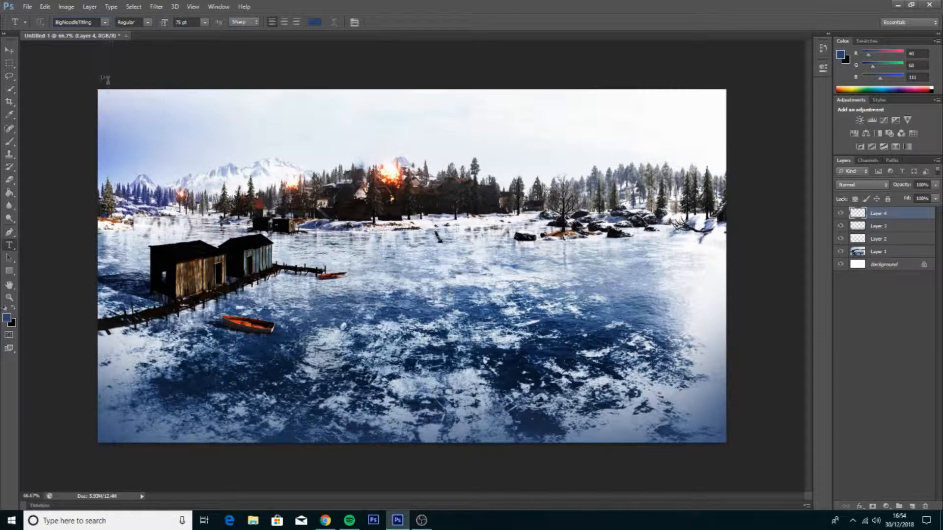
{"action": "left_click", "coordinate": [106, 22]}
{"action": "left_click", "coordinate": [106, 23]}
{"action": "left_click", "coordinate": [107, 25]}
{"action": "left_click", "coordinate": [107, 24]}
Set the text colour to white (ffffff) and the font size to 150 pt.
{"action": "left_click", "coordinate": [314, 22]}
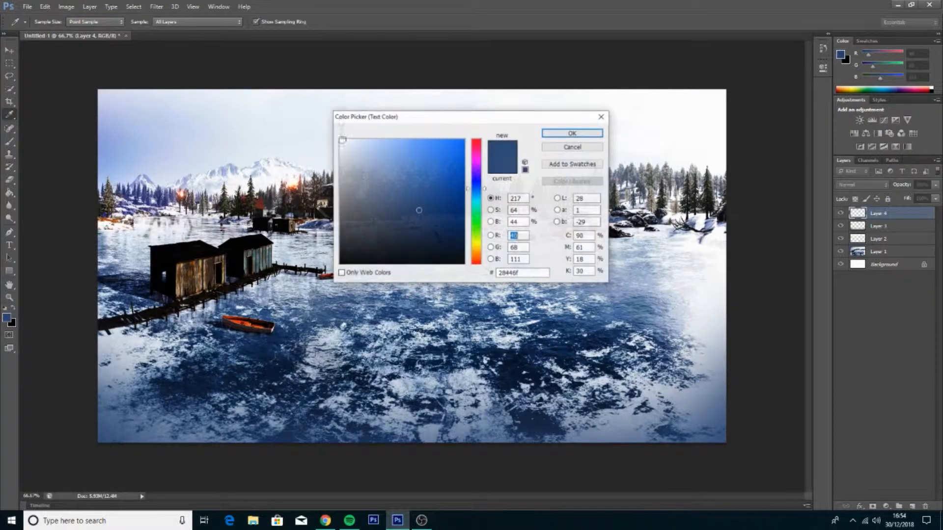
{"action": "left_click", "coordinate": [340, 141]}
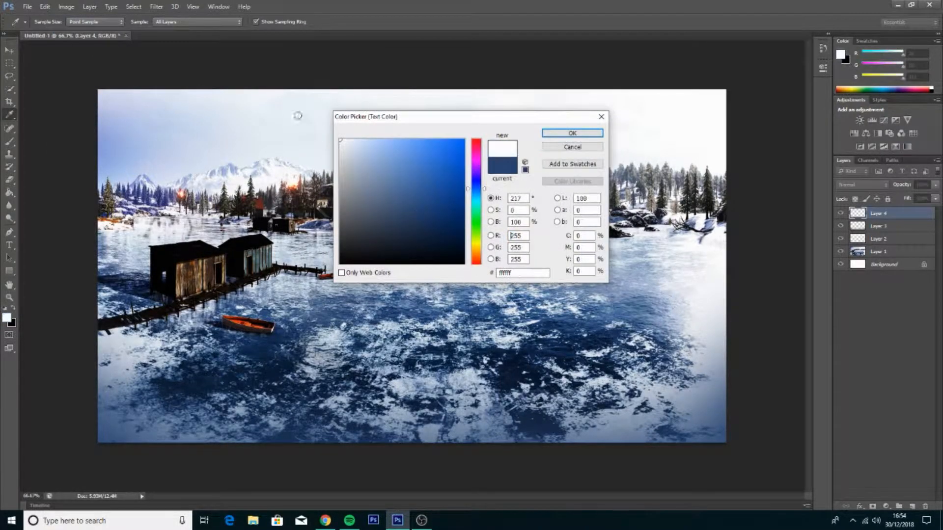
{"action": "left_click", "coordinate": [570, 136]}
{"action": "left_click", "coordinate": [178, 22]}
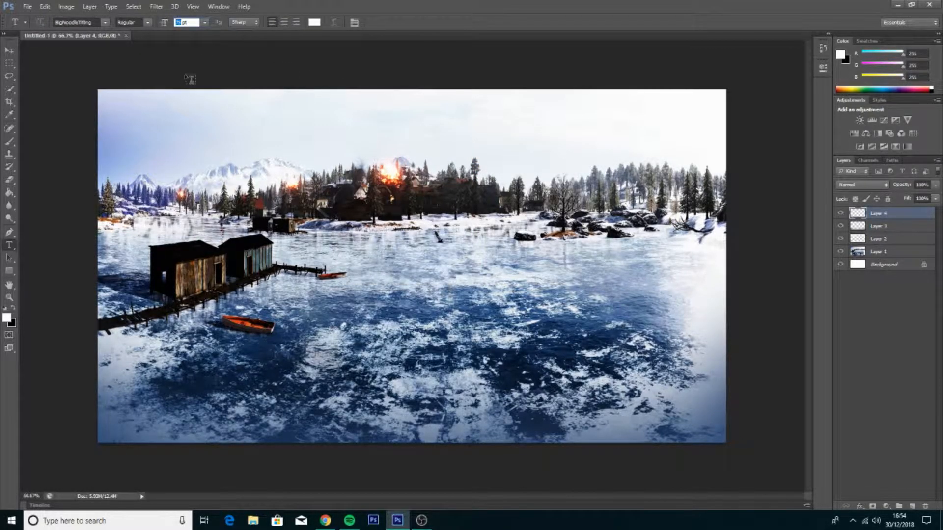
{"action": "type", "text": "150"}
{"action": "key", "text": "Return"}
Add the title text "photoshop" near the far shoreline and move it slightly down onto the frozen lake.
{"action": "left_click", "coordinate": [272, 224]}
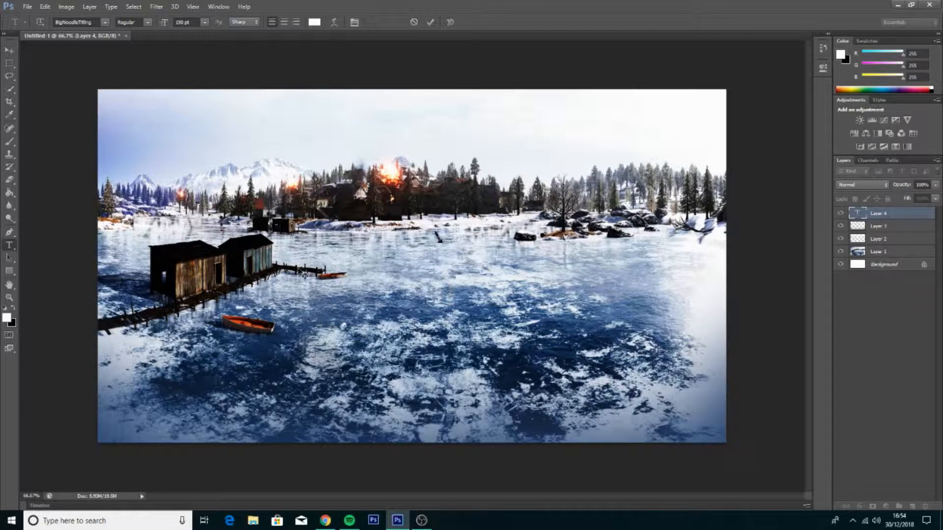
{"action": "type", "text": "PHOTO"}
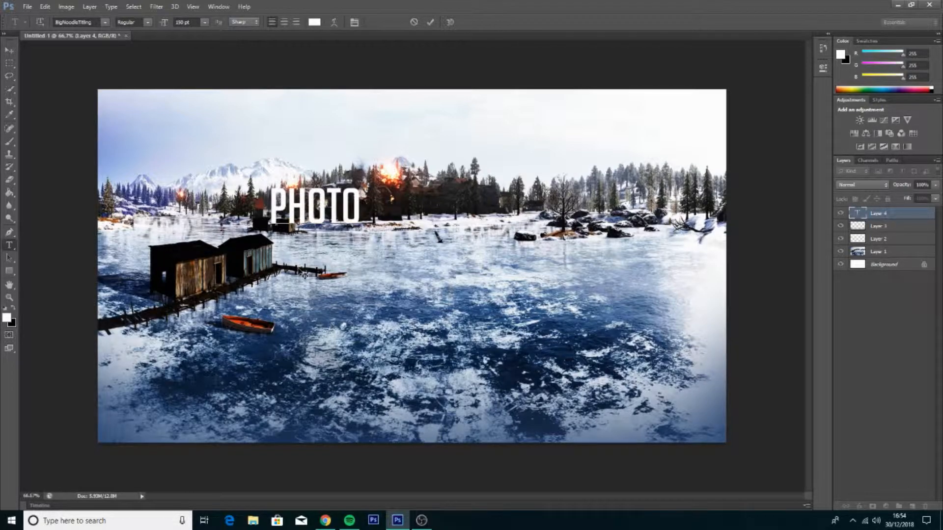
{"action": "type", "text": "SHop"}
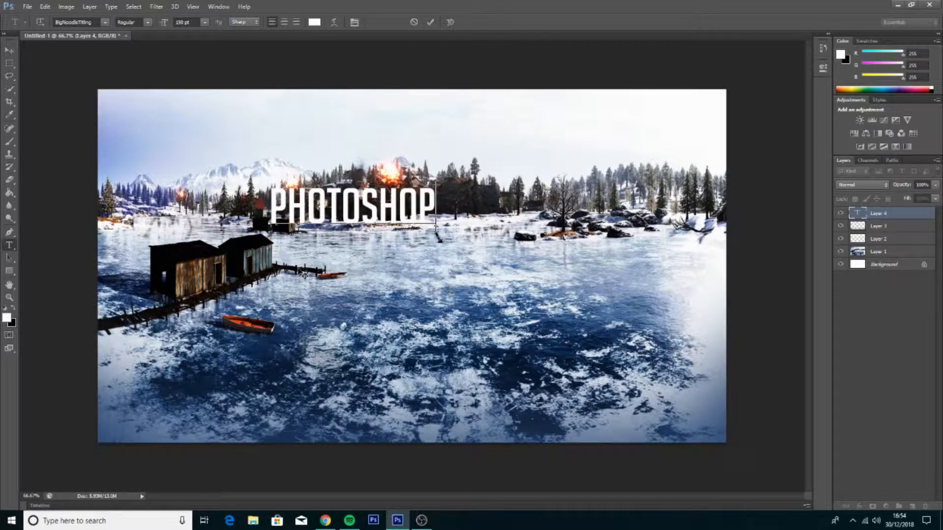
{"action": "left_click", "coordinate": [9, 50]}
{"action": "left_click_drag", "start_coordinate": [323, 211], "coordinate": [362, 241]}
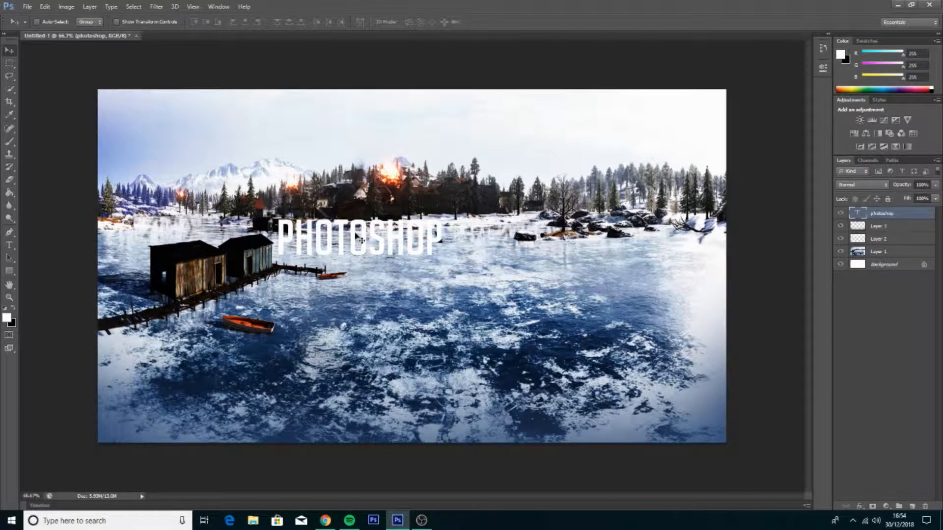
Scale the title to about 172% around its centre, apply the transformation, and move the title slightly down.
{"action": "key", "text": "ctrl+t"}
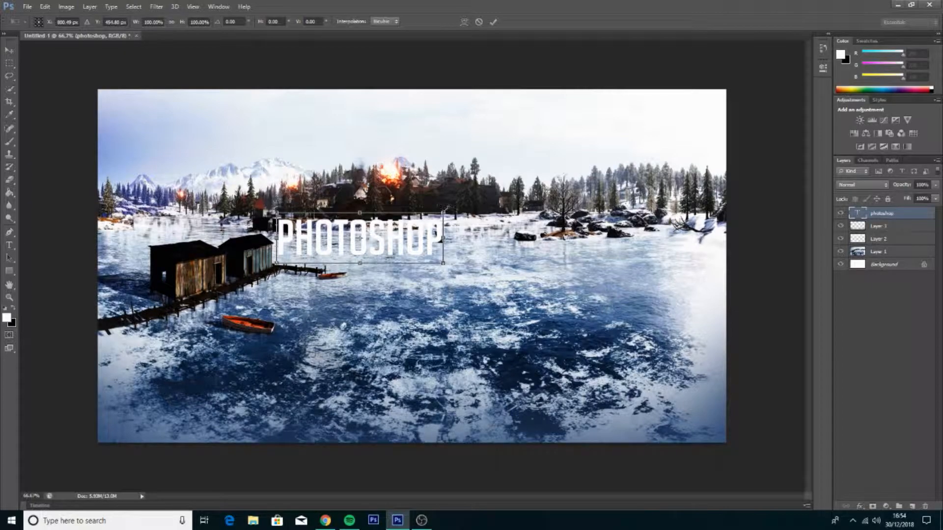
{"action": "left_click_drag", "start_coordinate": [444, 214], "coordinate": [503, 195]}
{"action": "left_click", "coordinate": [9, 49]}
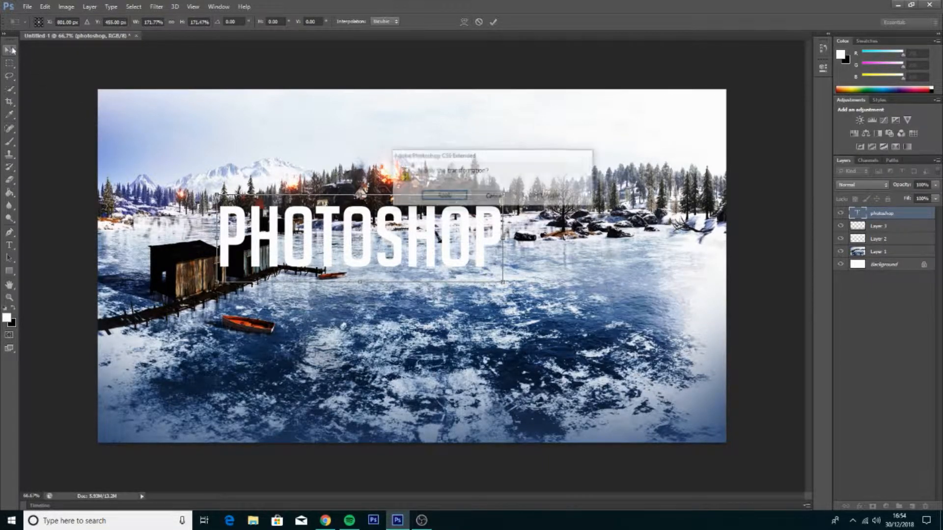
{"action": "left_click", "coordinate": [442, 196]}
{"action": "left_click_drag", "start_coordinate": [444, 243], "coordinate": [432, 264]}
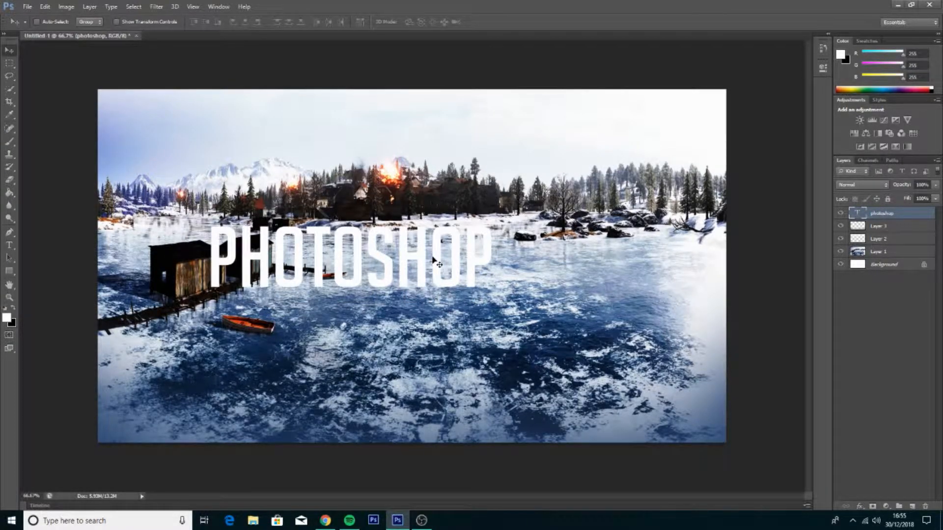
Try a colour overlay on the title layer, and replace it with a linear orange-yellow-orange gradient overlay.
{"action": "double_click", "coordinate": [919, 213]}
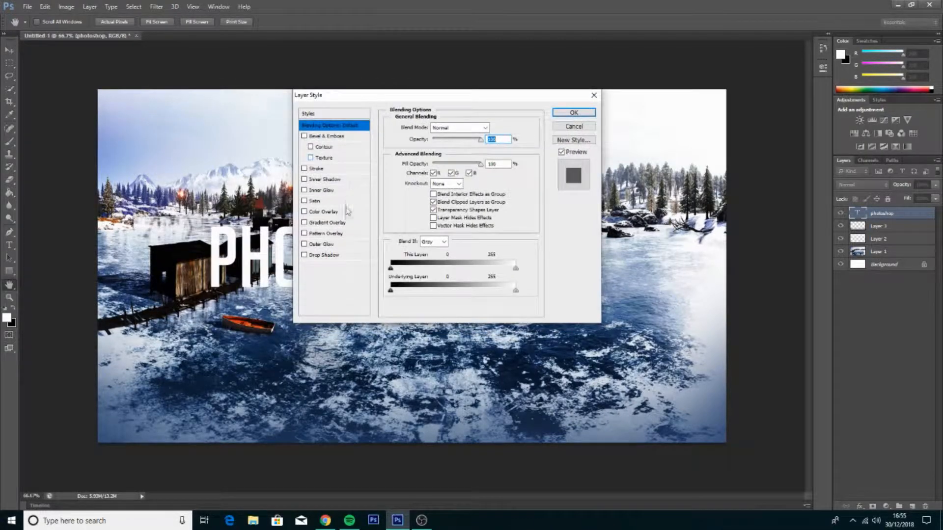
{"action": "left_click", "coordinate": [305, 212]}
{"action": "left_click", "coordinate": [344, 212]}
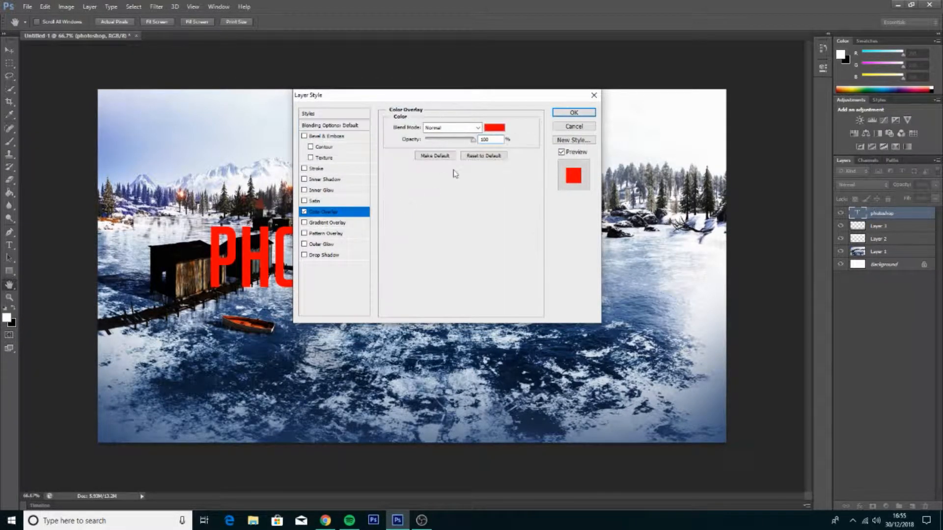
{"action": "left_click", "coordinate": [305, 212]}
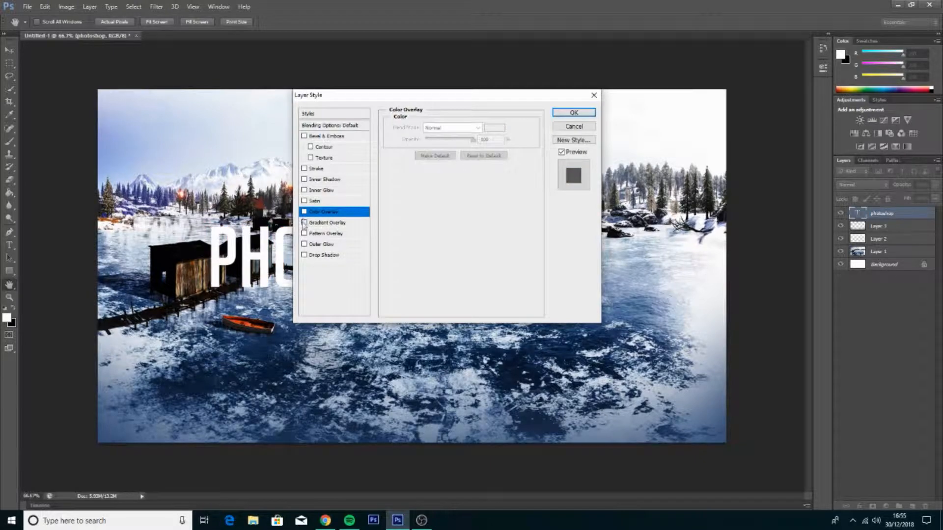
{"action": "left_click", "coordinate": [304, 222]}
{"action": "left_click", "coordinate": [327, 222]}
{"action": "left_click", "coordinate": [479, 150]}
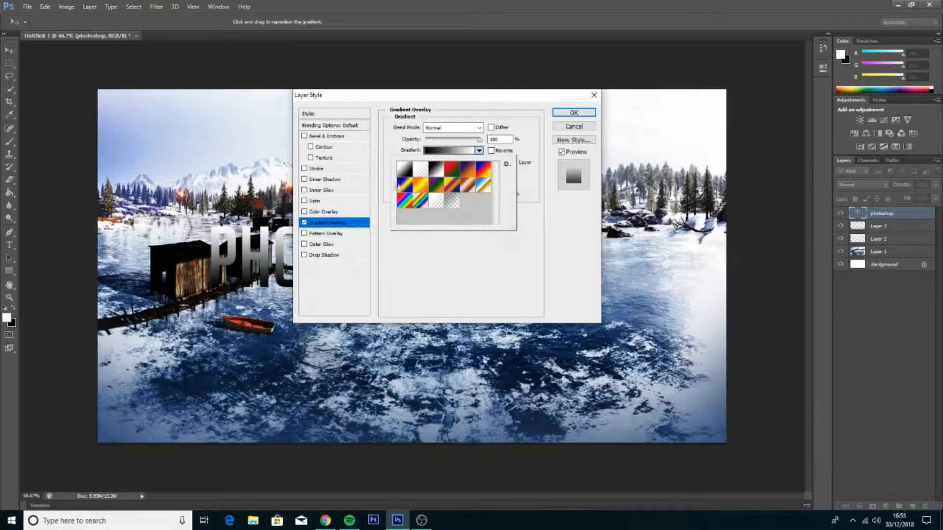
{"action": "left_click", "coordinate": [420, 185]}
{"action": "left_click", "coordinate": [495, 242]}
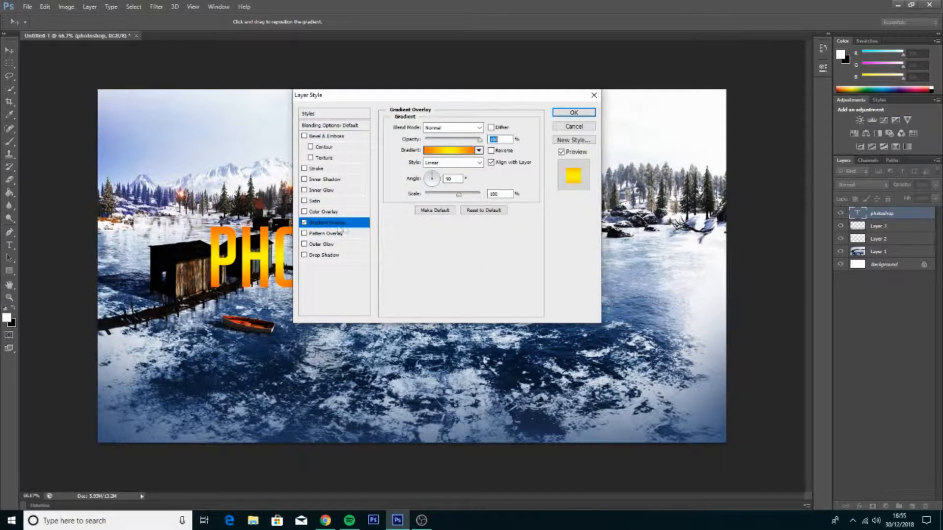
{"action": "left_click_drag", "start_coordinate": [390, 98], "coordinate": [589, 114]}
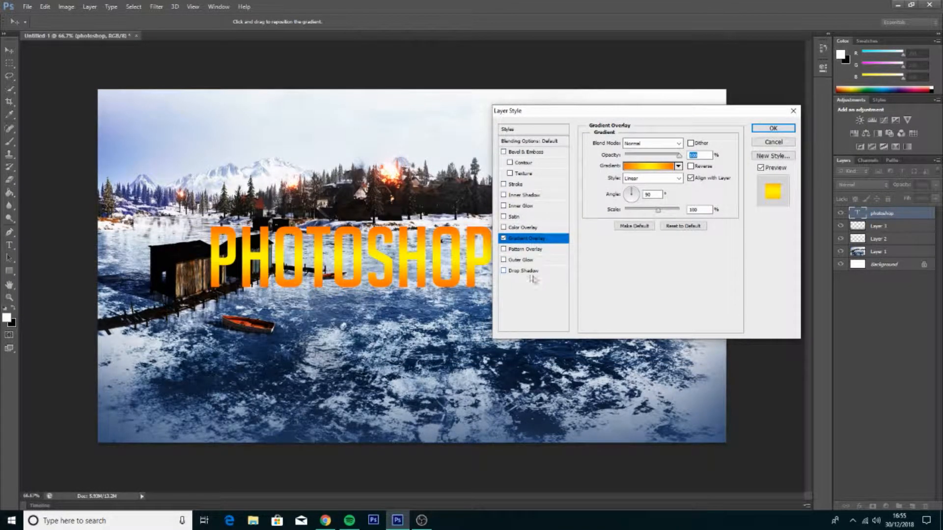
Give the title a Normal-mode drop shadow with 100% opacity, angle 0°, distance 0 px and spread 100%, and move the title up over the treeline.
{"action": "left_click", "coordinate": [504, 271]}
{"action": "left_click", "coordinate": [651, 143]}
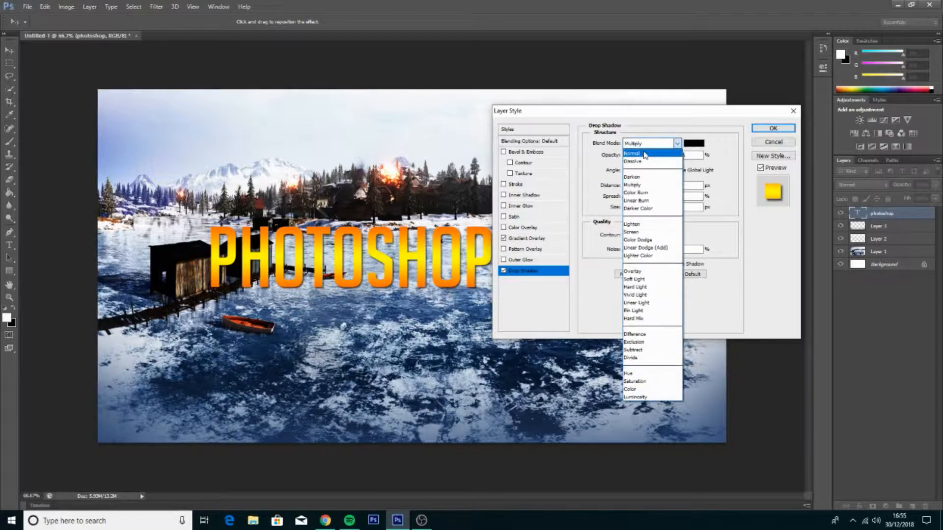
{"action": "left_click", "coordinate": [638, 149]}
{"action": "left_click_drag", "start_coordinate": [661, 155], "coordinate": [674, 154]}
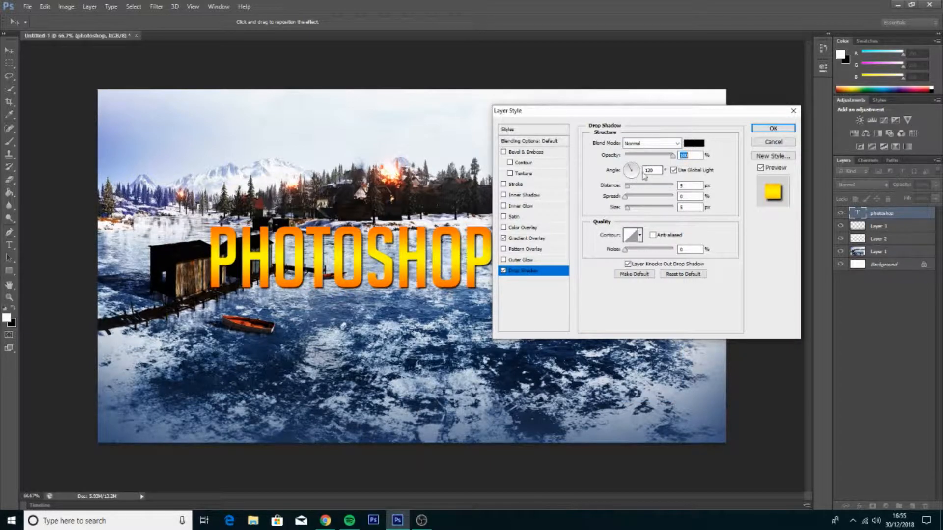
{"action": "key", "text": "Tab"}
{"action": "type", "text": "0"}
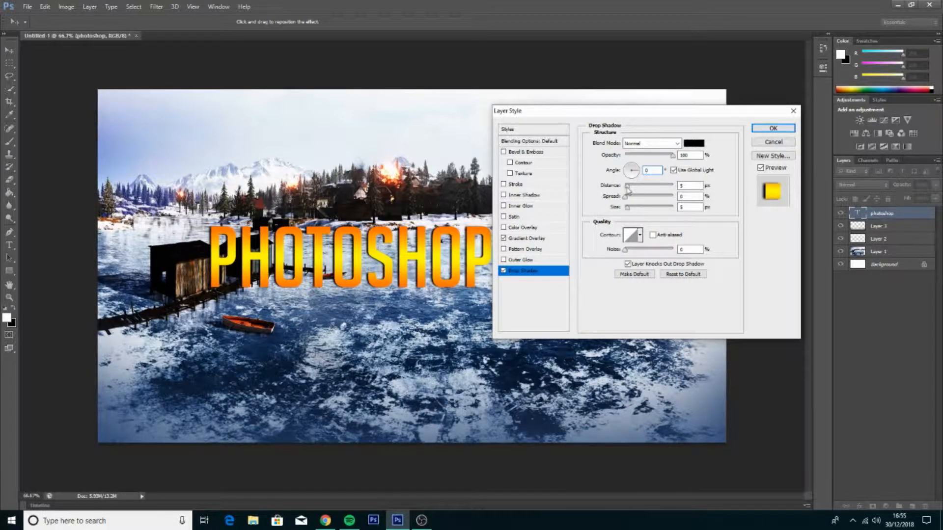
{"action": "left_click_drag", "start_coordinate": [628, 186], "coordinate": [674, 197]}
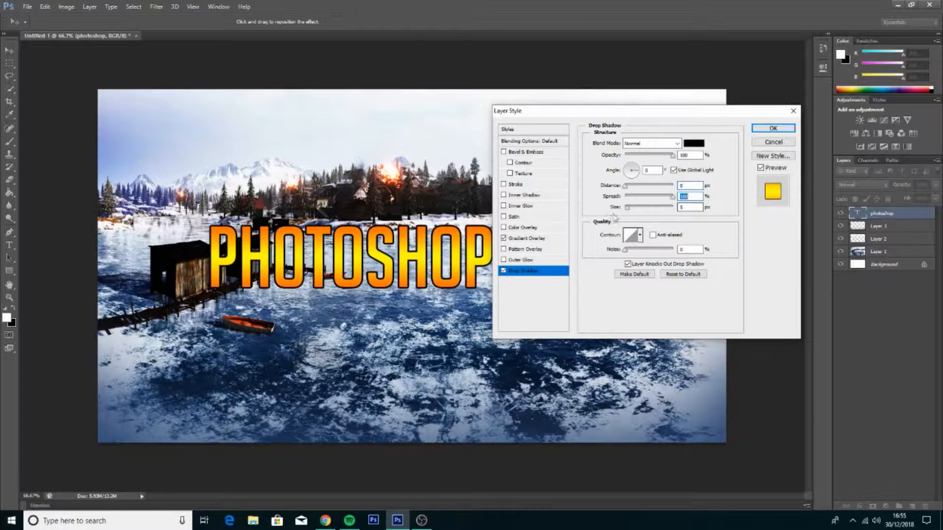
{"action": "left_click", "coordinate": [775, 129]}
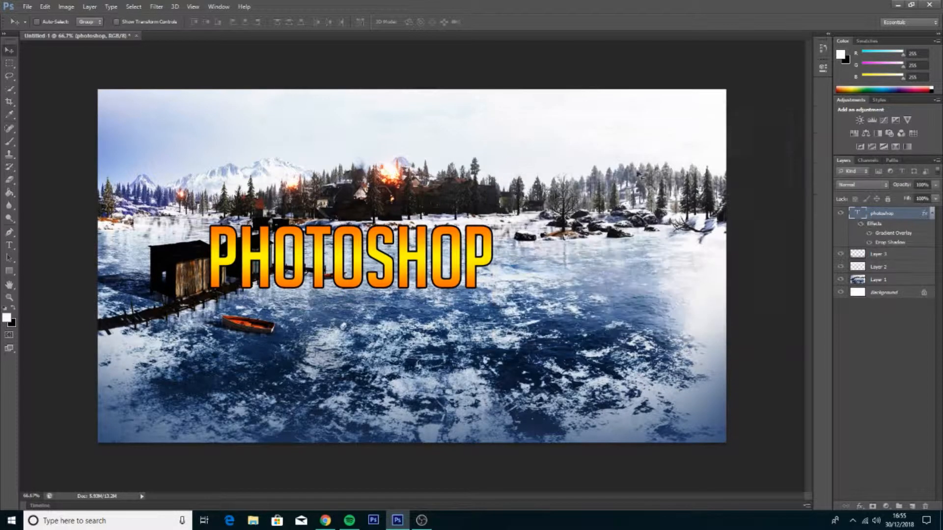
{"action": "left_click_drag", "start_coordinate": [415, 250], "coordinate": [387, 168]}
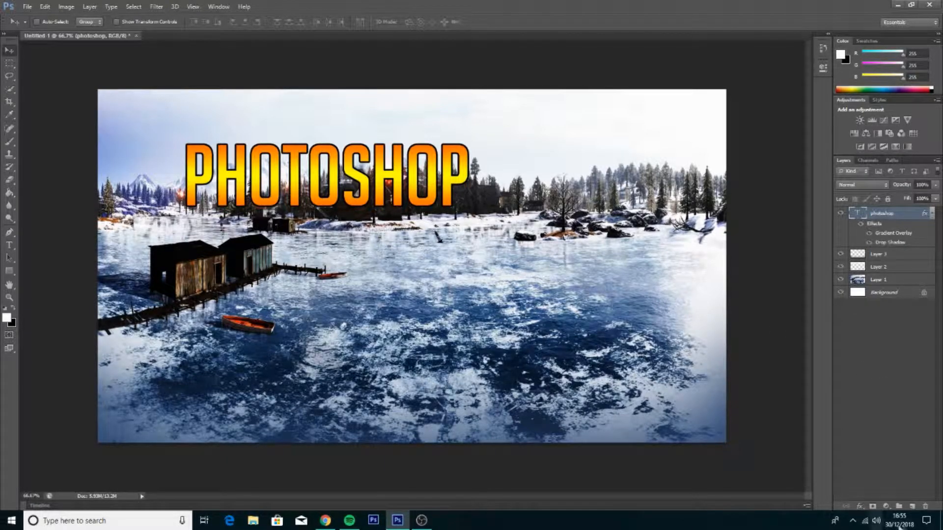
{"action": "left_click", "coordinate": [912, 506]}
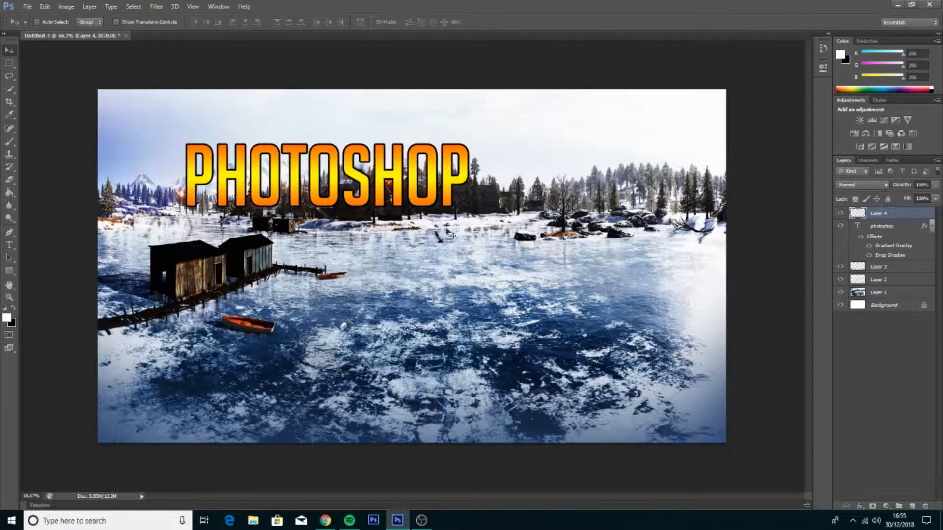
{"action": "key", "text": "t"}
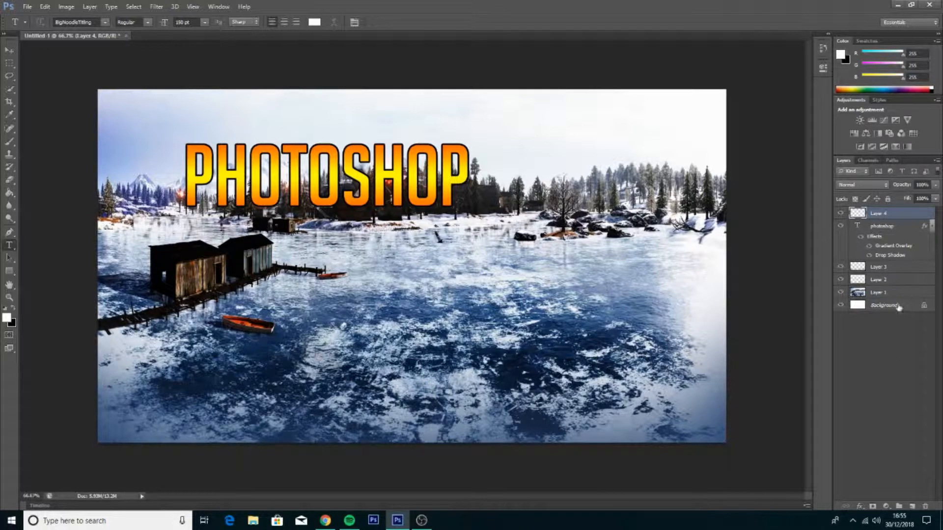
{"action": "key", "text": "Delete"}
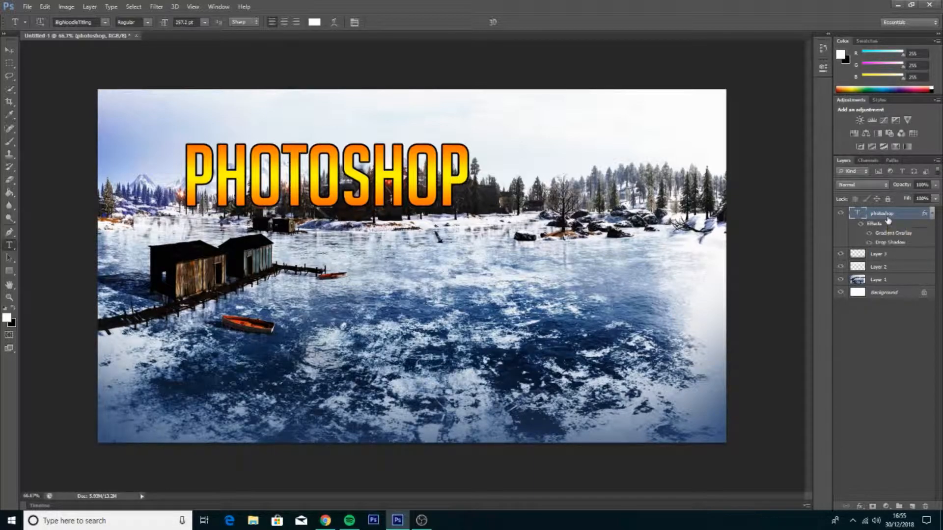
Duplicate the styled "photoshop" title and move the copy down and to the right, onto the frozen lake below the original.
{"action": "key", "text": "ctrl+j"}
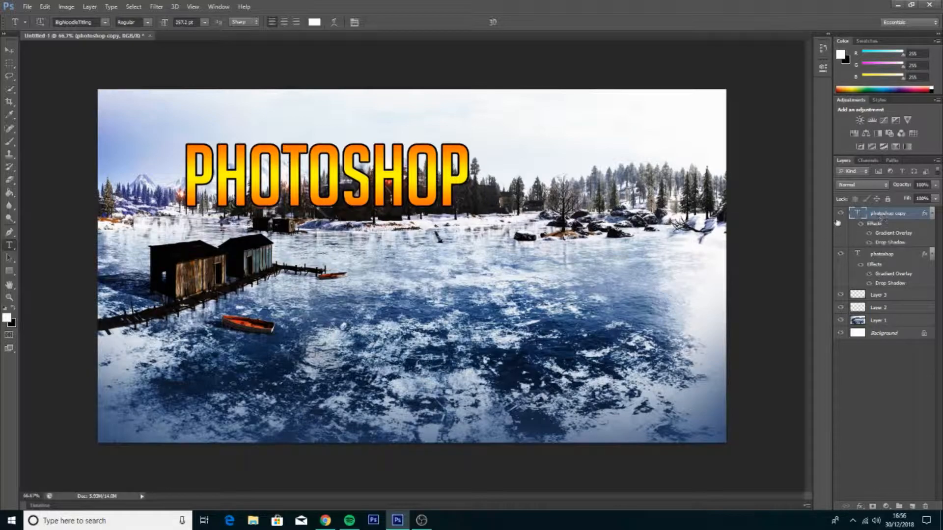
{"action": "left_click", "coordinate": [841, 213]}
{"action": "left_click", "coordinate": [841, 214]}
{"action": "key", "text": "v"}
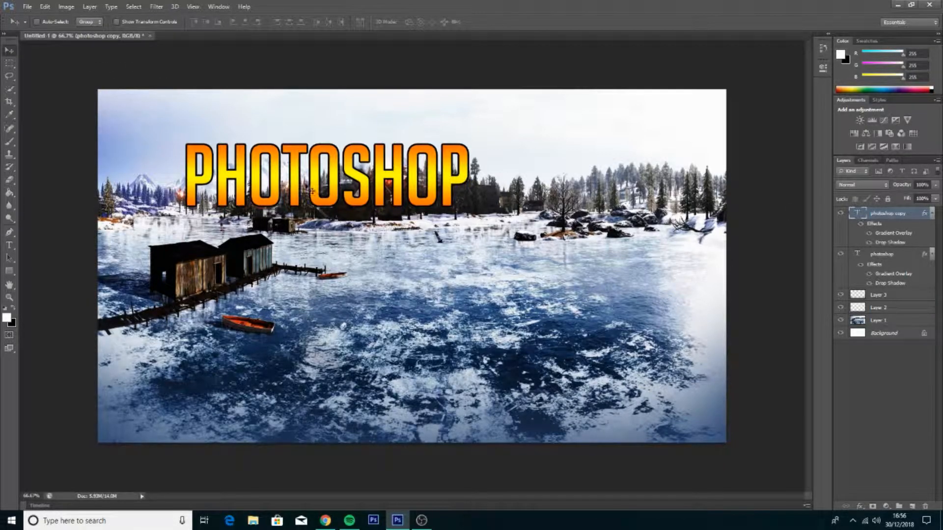
{"action": "left_click_drag", "start_coordinate": [294, 184], "coordinate": [293, 252]}
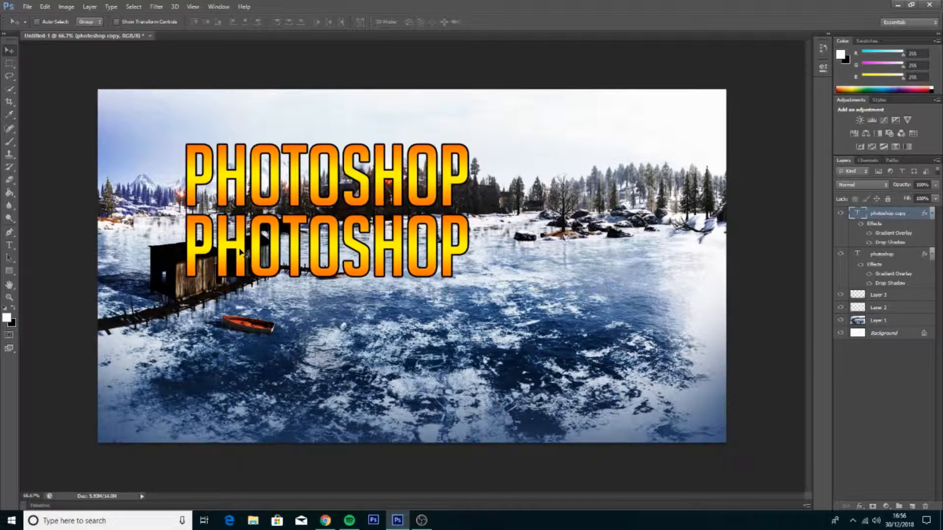
{"action": "left_click_drag", "start_coordinate": [241, 252], "coordinate": [373, 255]}
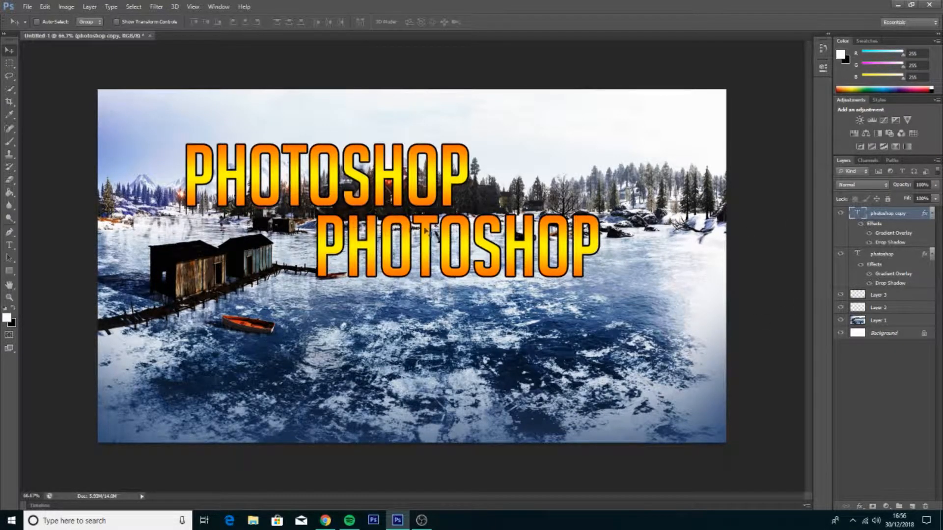
Replace the duplicated title's text with "thumbnail".
{"action": "double_click", "coordinate": [859, 217]}
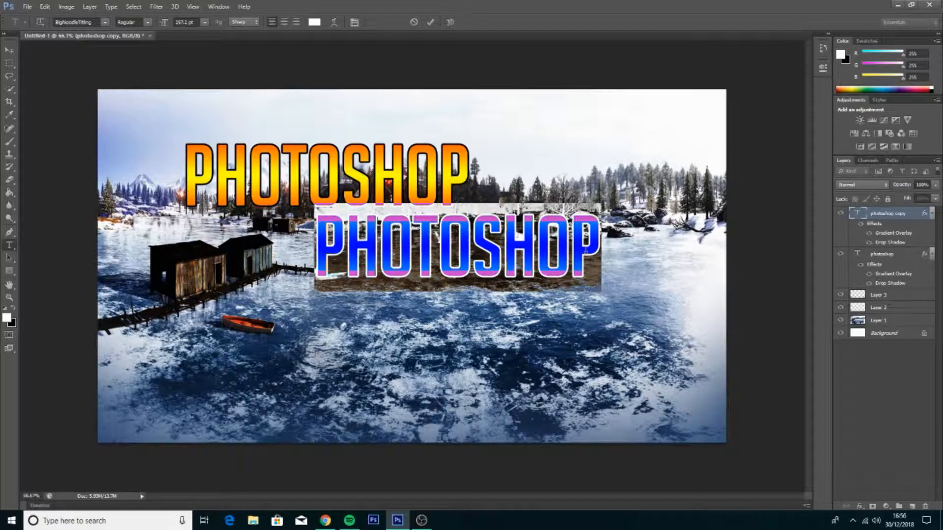
{"action": "type", "text": "TH"}
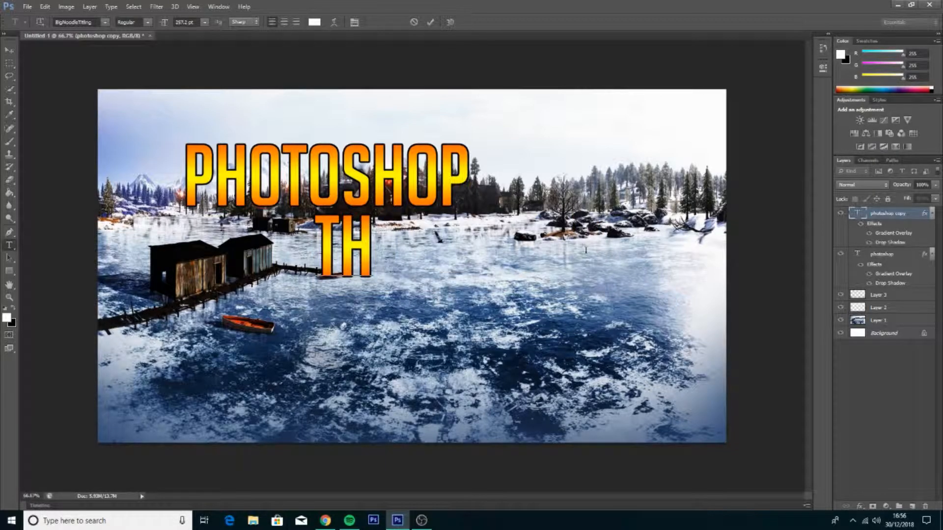
{"action": "type", "text": "UMBNAIL"}
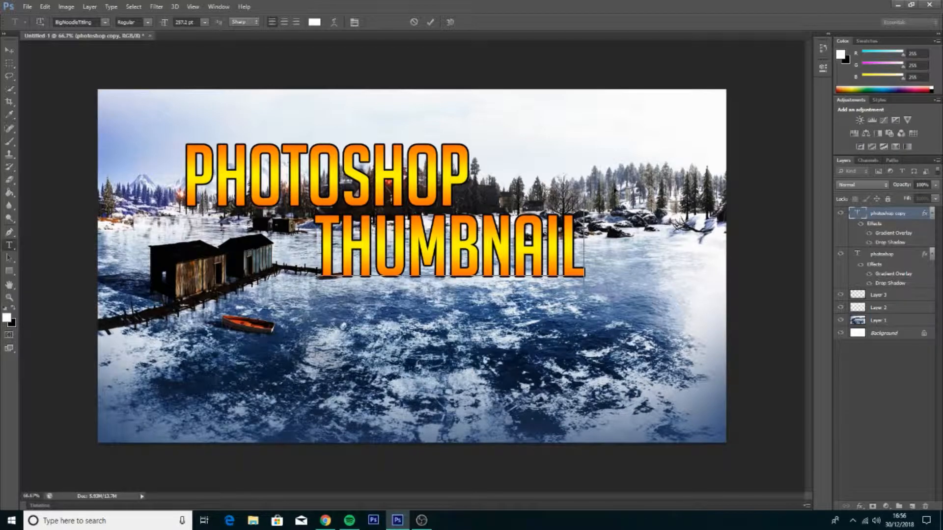
{"action": "left_click", "coordinate": [8, 51]}
Scale the "thumbnail" text to about 77% around its centre, apply the transformation, and move it closer beneath the "photoshop" title.
{"action": "key", "text": "ctrl+t"}
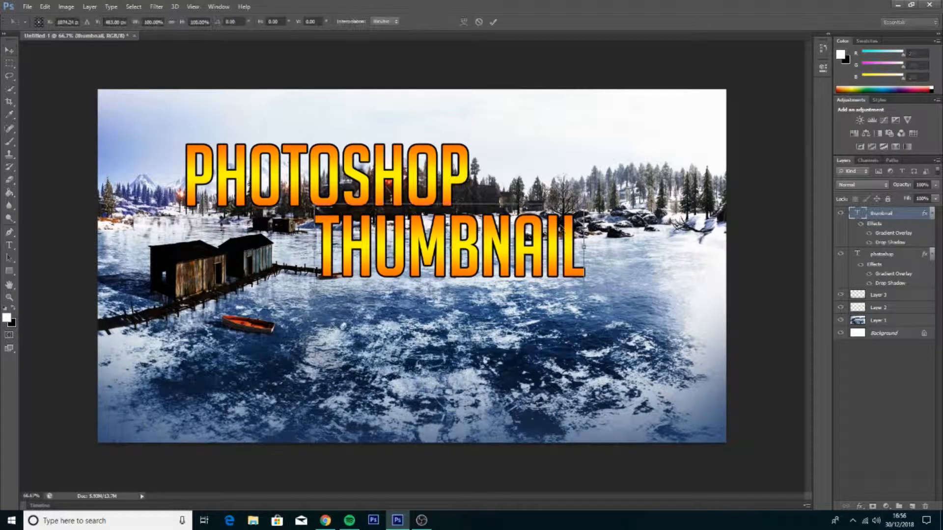
{"action": "left_click_drag", "start_coordinate": [585, 205], "coordinate": [554, 215]}
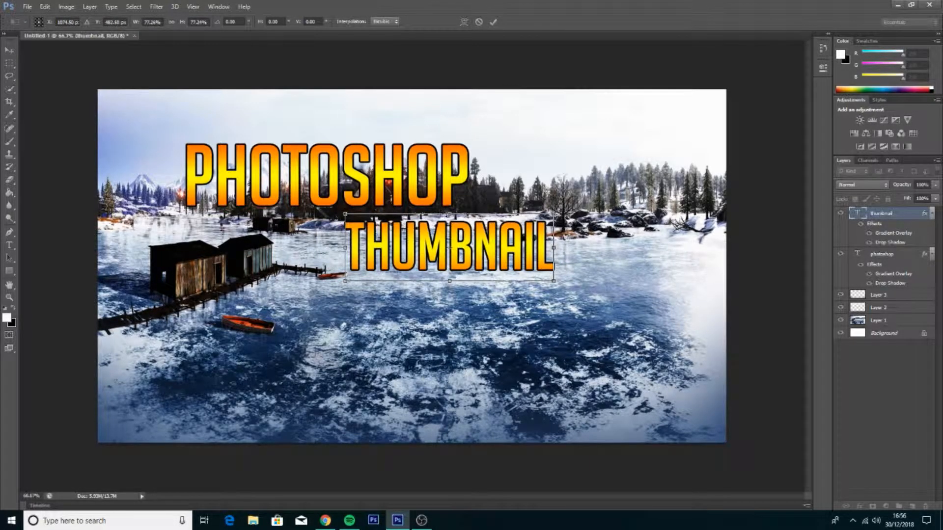
{"action": "left_click", "coordinate": [9, 50]}
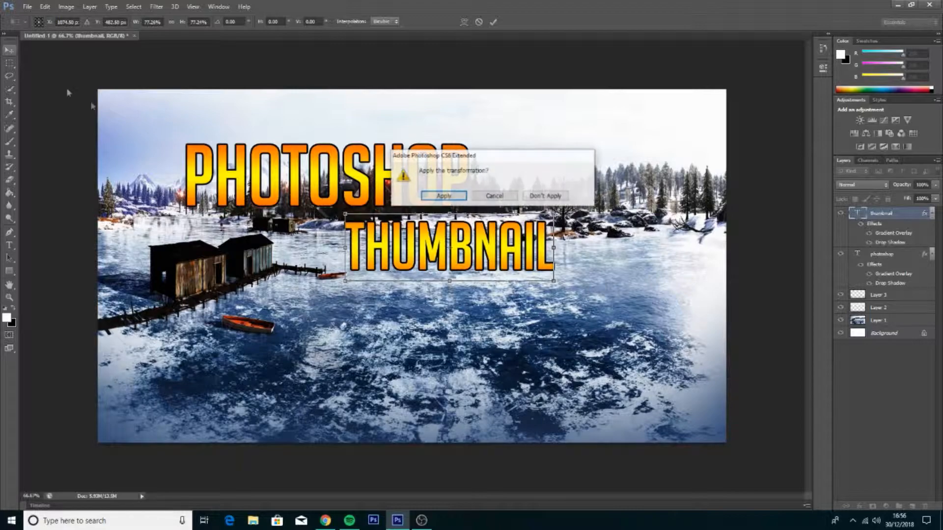
{"action": "left_click", "coordinate": [444, 195]}
{"action": "left_click_drag", "start_coordinate": [471, 253], "coordinate": [464, 243]}
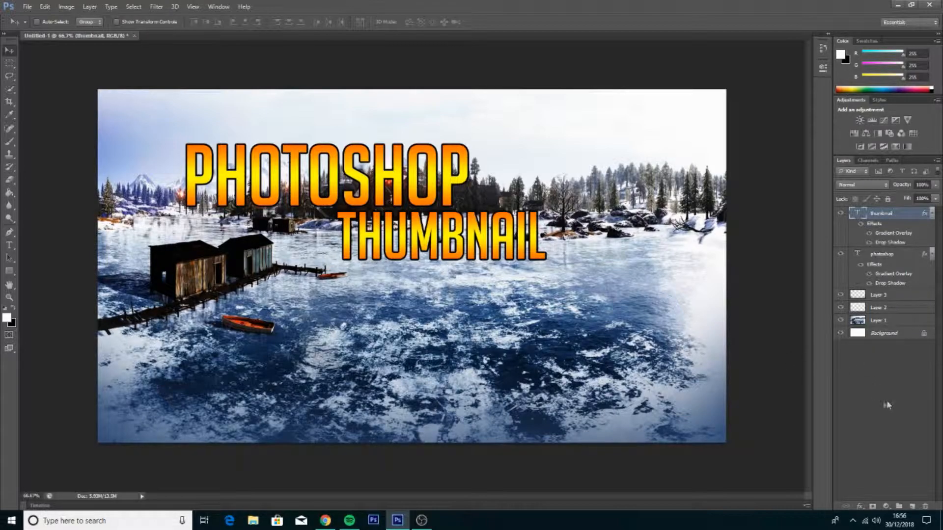
Convert the "photoshop" and "thumbnail" text layers together into one smart object and check it by toggling its visibility.
{"action": "double_click", "coordinate": [859, 214]}
{"action": "left_click", "coordinate": [912, 404]}
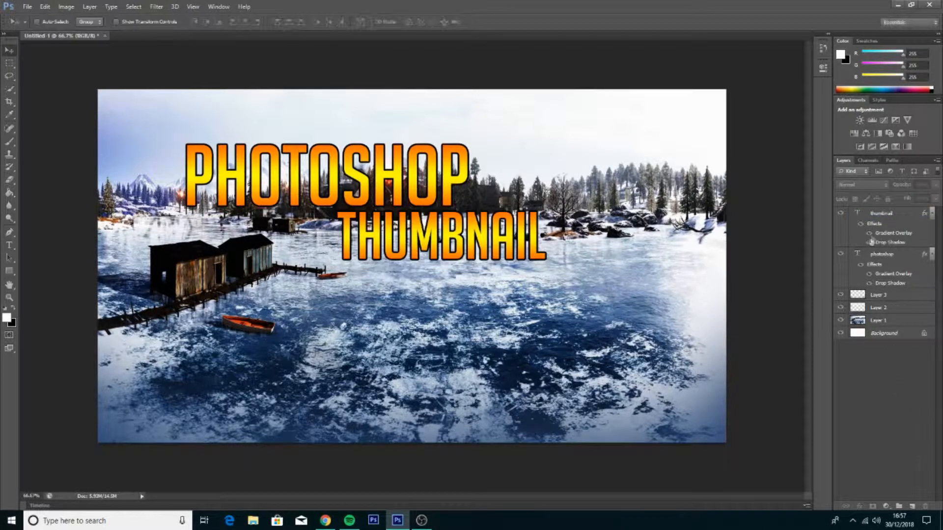
{"action": "left_click", "coordinate": [879, 218]}
{"action": "left_click", "coordinate": [884, 255]}
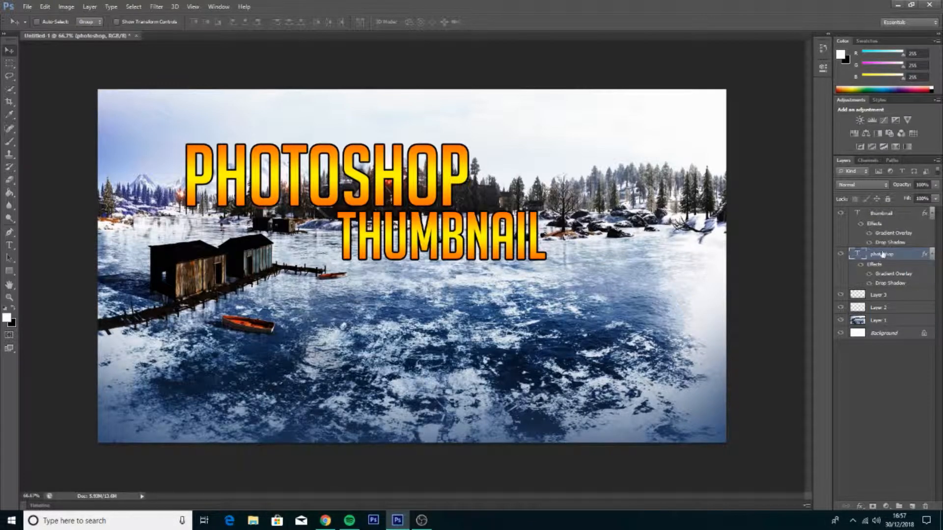
{"action": "left_click", "coordinate": [894, 214], "text": "ctrl"}
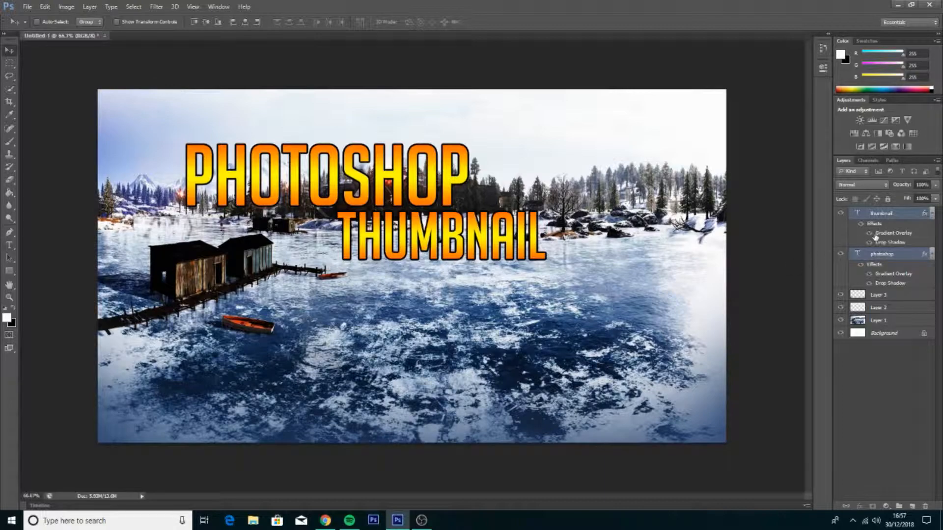
{"action": "right_click", "coordinate": [903, 217]}
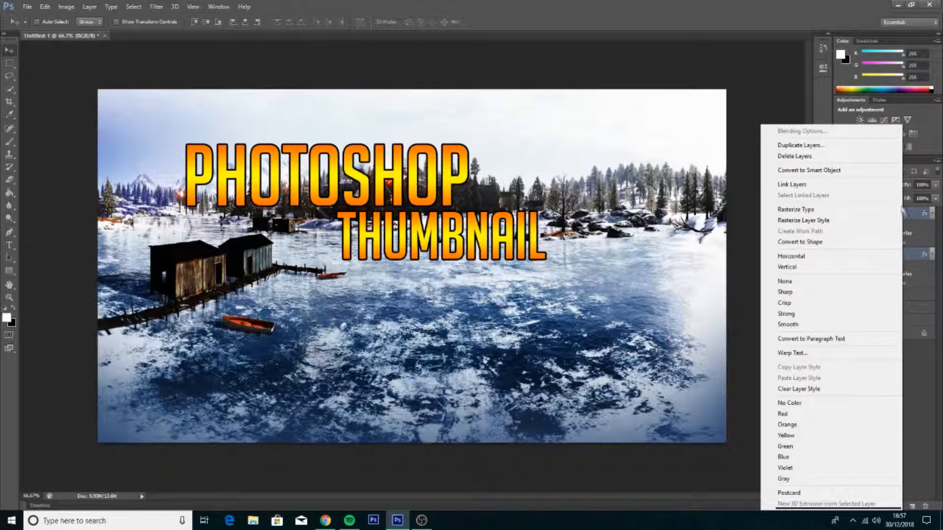
{"action": "left_click", "coordinate": [786, 170]}
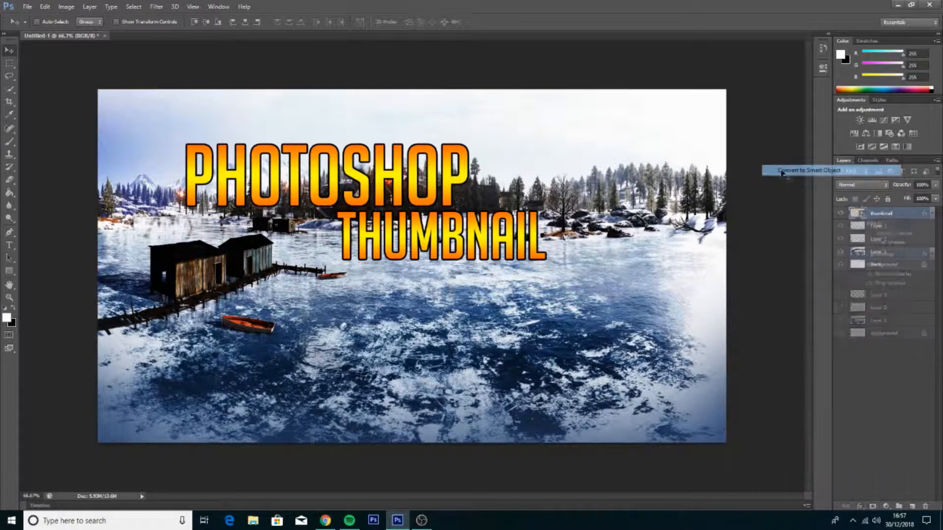
{"action": "left_click", "coordinate": [841, 214]}
{"action": "left_click", "coordinate": [841, 215]}
Move the combined title slightly left, keeping its upper line over the treeline, and deselect all layers.
{"action": "mouse_move", "coordinate": [405, 197]}
{"action": "left_mouse_down"}
{"action": "mouse_move", "coordinate": [428, 233]}
{"action": "mouse_move", "coordinate": [361, 137]}
{"action": "mouse_move", "coordinate": [445, 194]}
{"action": "mouse_move", "coordinate": [410, 225]}
{"action": "mouse_move", "coordinate": [393, 195]}
{"action": "left_mouse_up"}
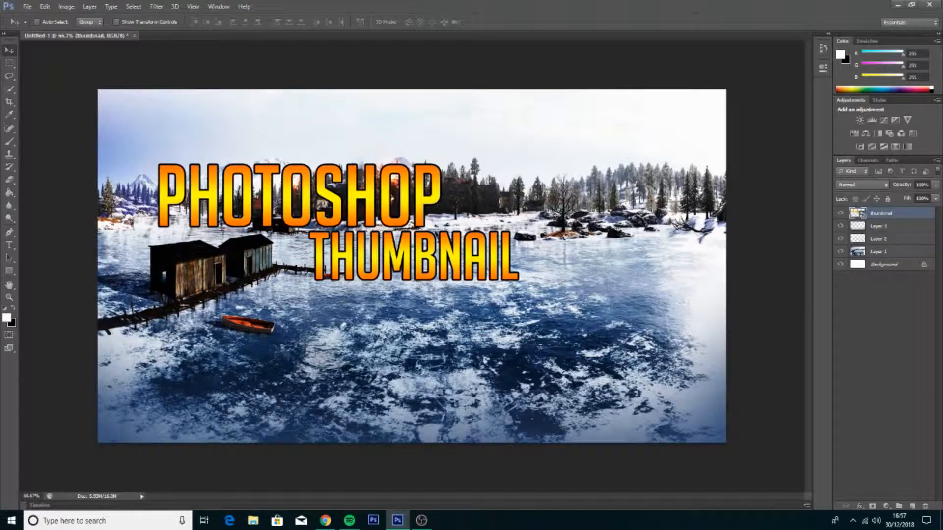
{"action": "left_click", "coordinate": [840, 226]}
{"action": "left_click", "coordinate": [840, 226]}
{"action": "left_click", "coordinate": [890, 338]}
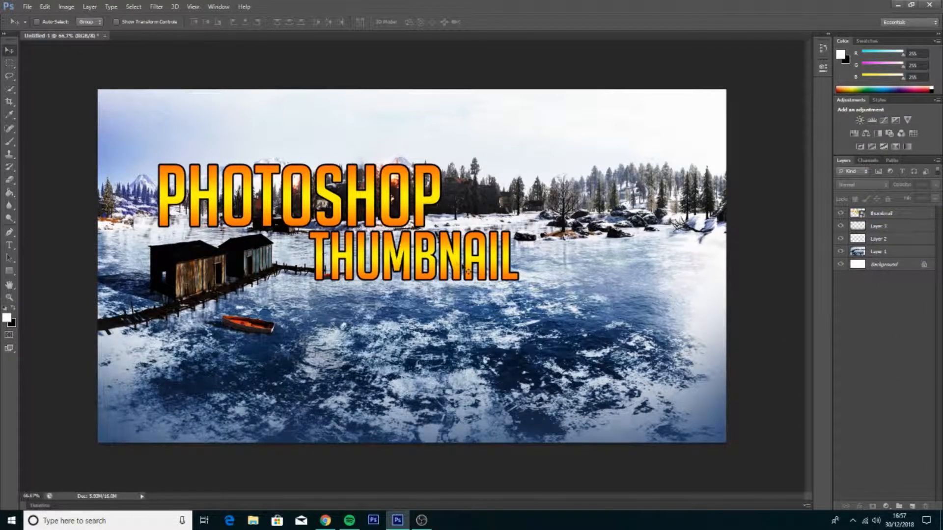
{"action": "left_click", "coordinate": [353, 212]}
{"action": "left_click", "coordinate": [457, 196]}
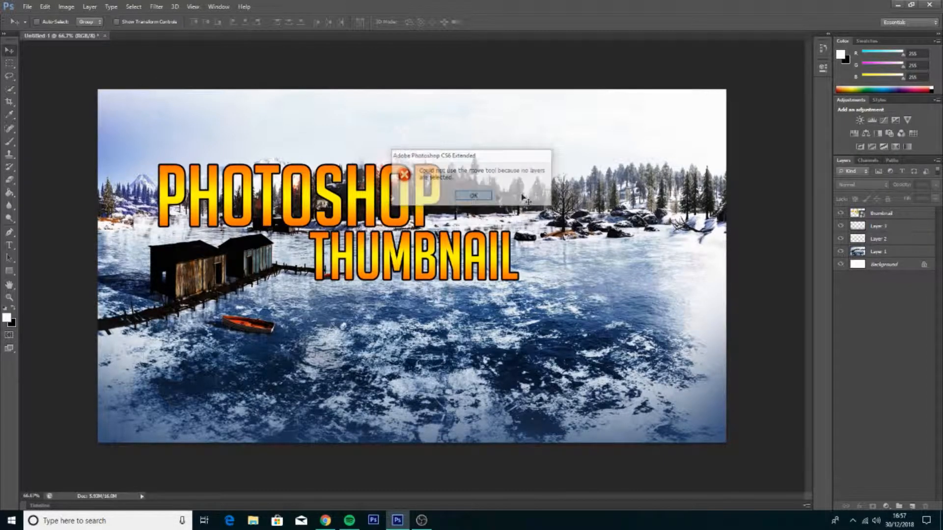
{"action": "left_click", "coordinate": [894, 220]}
{"action": "left_click_drag", "start_coordinate": [336, 217], "coordinate": [331, 197]}
{"action": "left_click", "coordinate": [849, 344]}
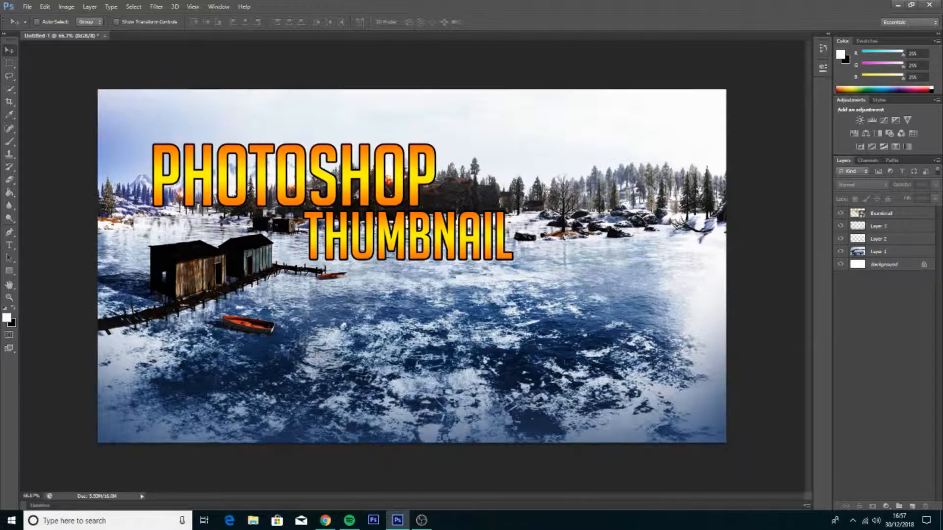
Switch to Chrome and search Google Images for "shroud png".
{"action": "left_click", "coordinate": [320, 525]}
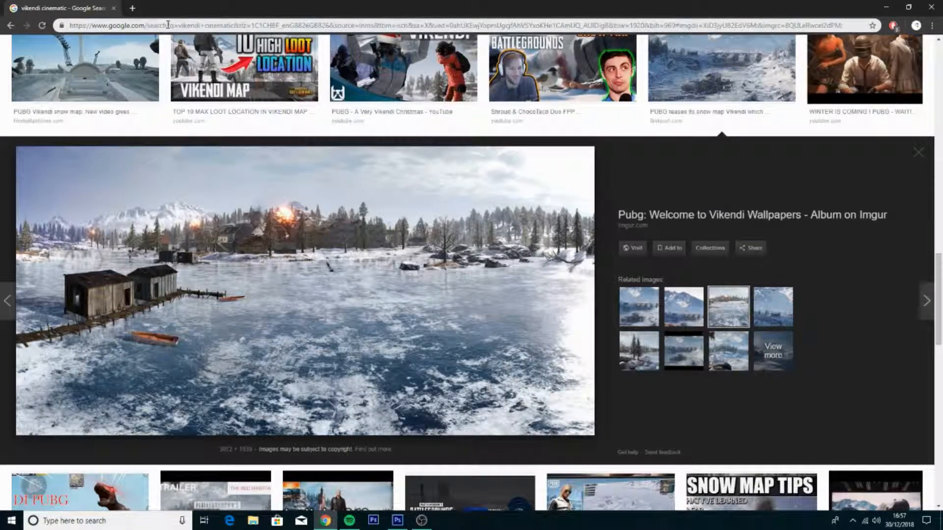
{"action": "scroll", "coordinate": [393, 207], "scroll_direction": "up", "scroll_amount": 6}
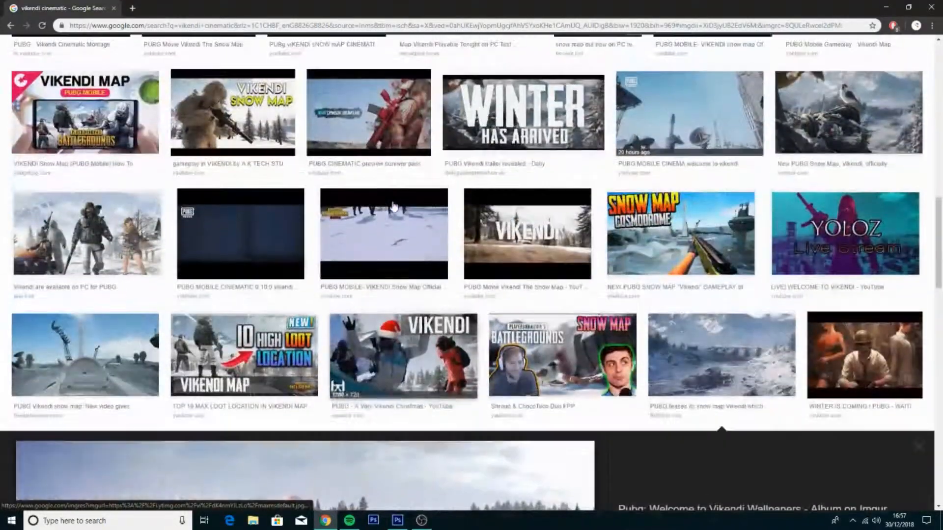
{"action": "scroll", "coordinate": [393, 207], "scroll_direction": "up", "scroll_amount": 3}
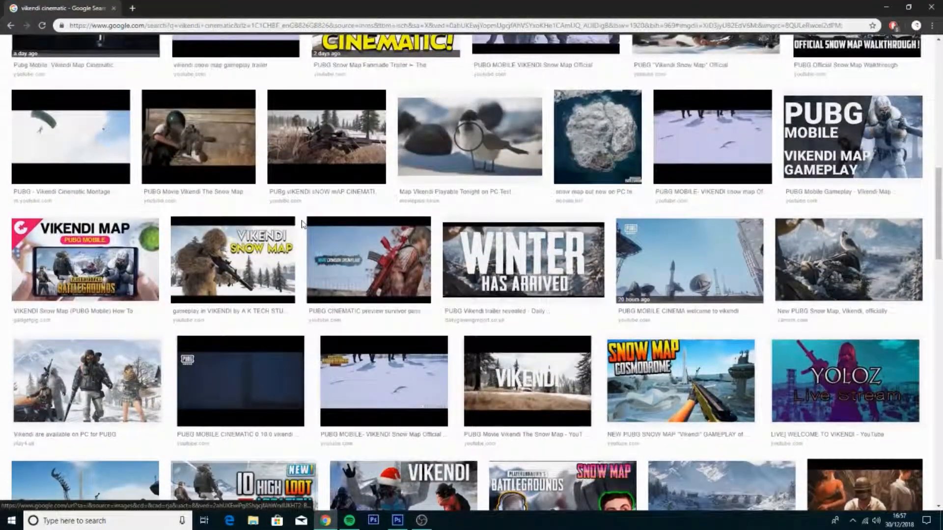
{"action": "scroll", "coordinate": [302, 224], "scroll_direction": "up", "scroll_amount": 12}
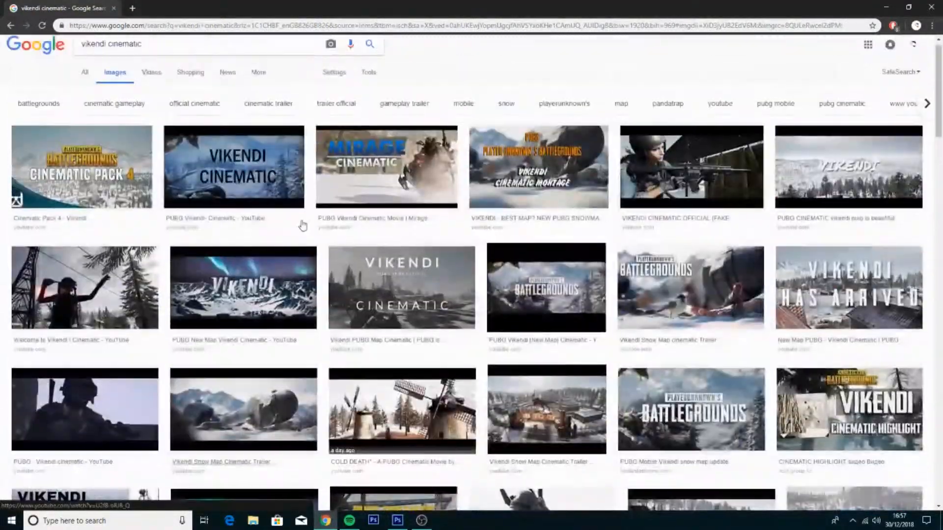
{"action": "scroll", "coordinate": [303, 225], "scroll_direction": "up", "scroll_amount": 1}
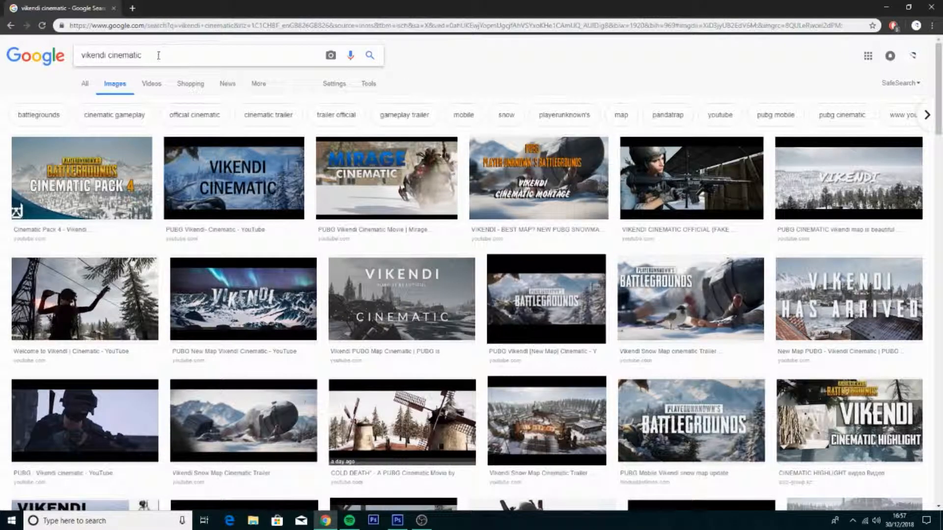
{"action": "left_click_drag", "start_coordinate": [157, 55], "coordinate": [62, 56]}
{"action": "key", "text": "BackSpace"}
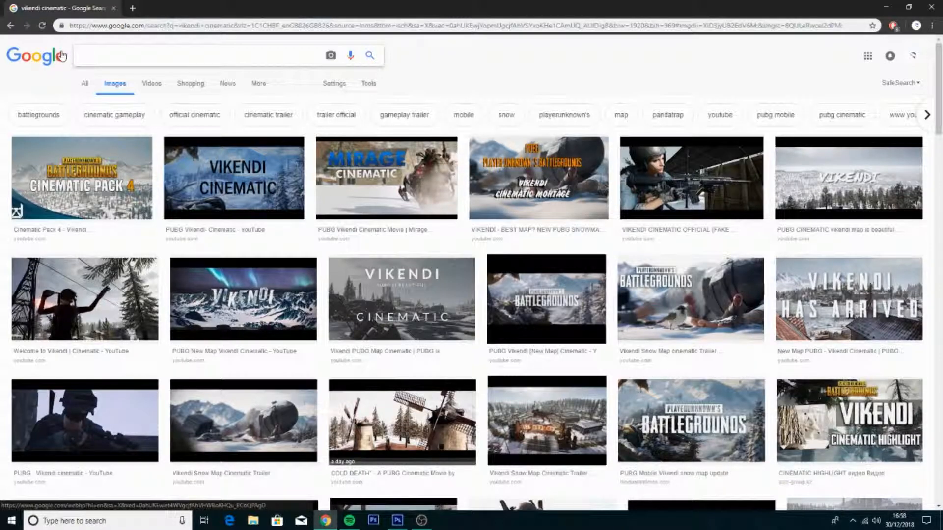
{"action": "type", "text": "shro"}
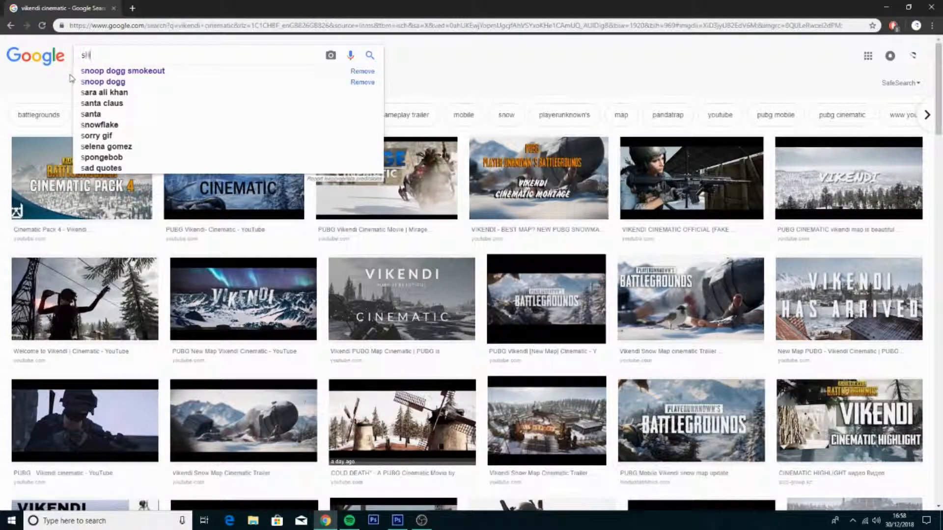
{"action": "type", "text": "ud"}
{"action": "type", "text": "png"}
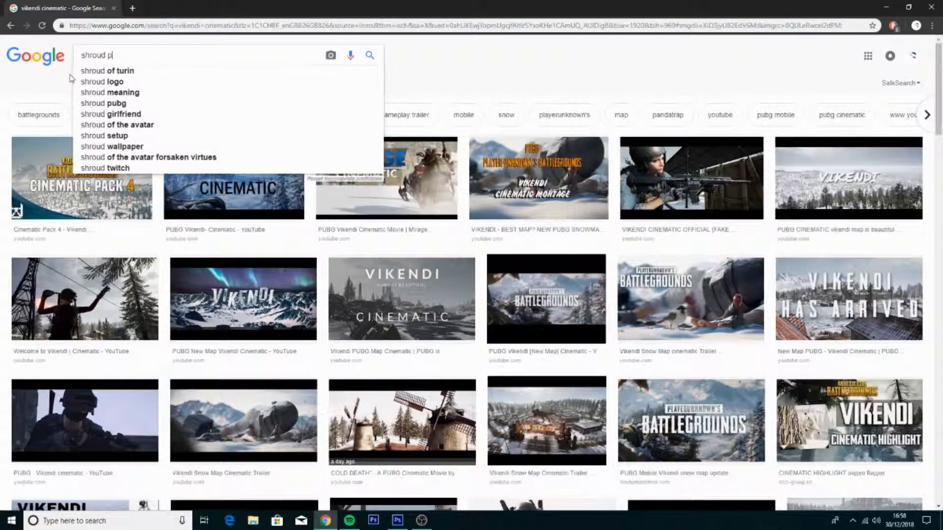
{"action": "key", "text": "Return"}
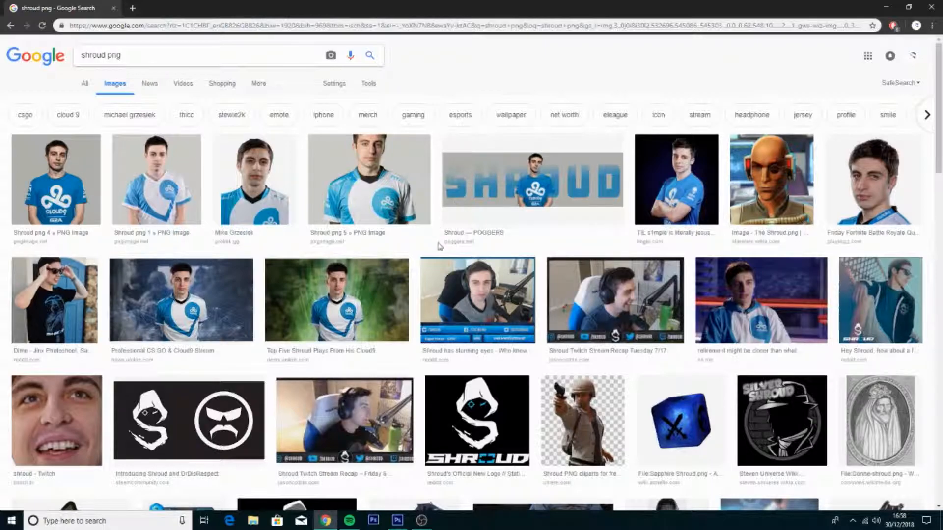
Preview the helmeted PUBG character aiming a pistol from the image results and try to save it as a JPEG.
{"action": "scroll", "coordinate": [439, 247], "scroll_direction": "down", "scroll_amount": 1}
{"action": "left_click", "coordinate": [597, 391]}
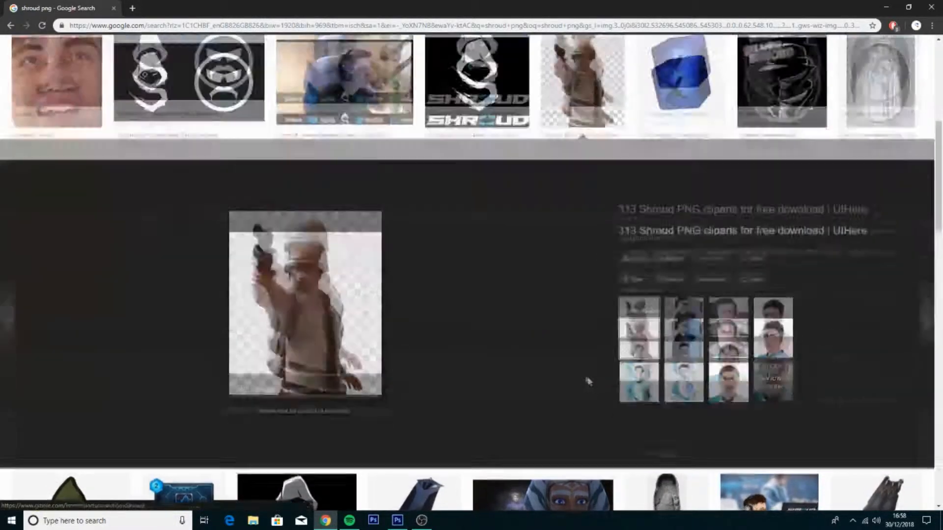
{"action": "right_click", "coordinate": [295, 293]}
{"action": "left_click", "coordinate": [333, 376]}
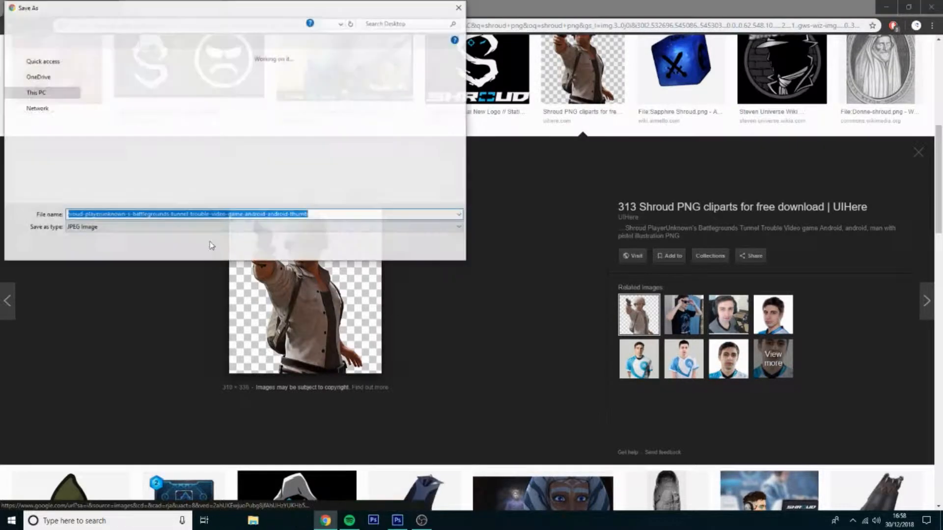
{"action": "left_click", "coordinate": [425, 249]}
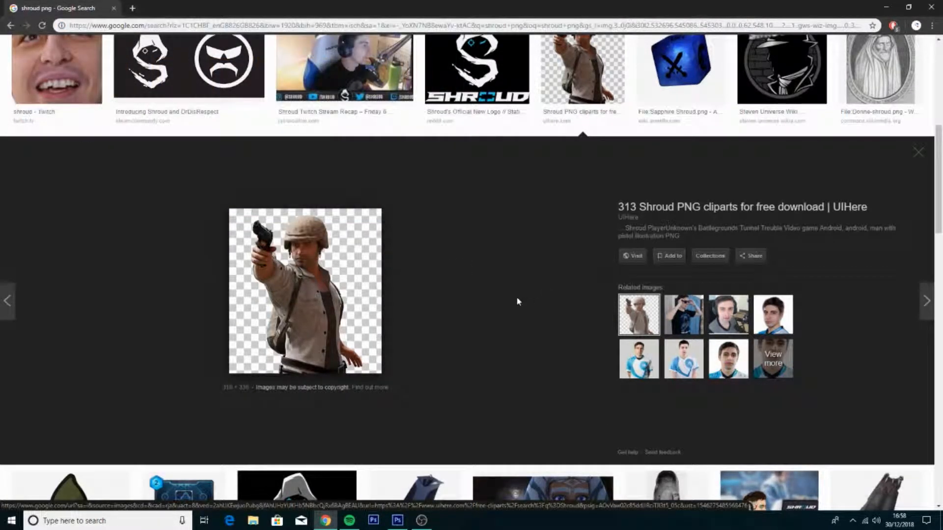
Close the pistol character's preview and search Google Images for "pubg character png".
{"action": "scroll", "coordinate": [523, 300], "scroll_direction": "up", "scroll_amount": 1}
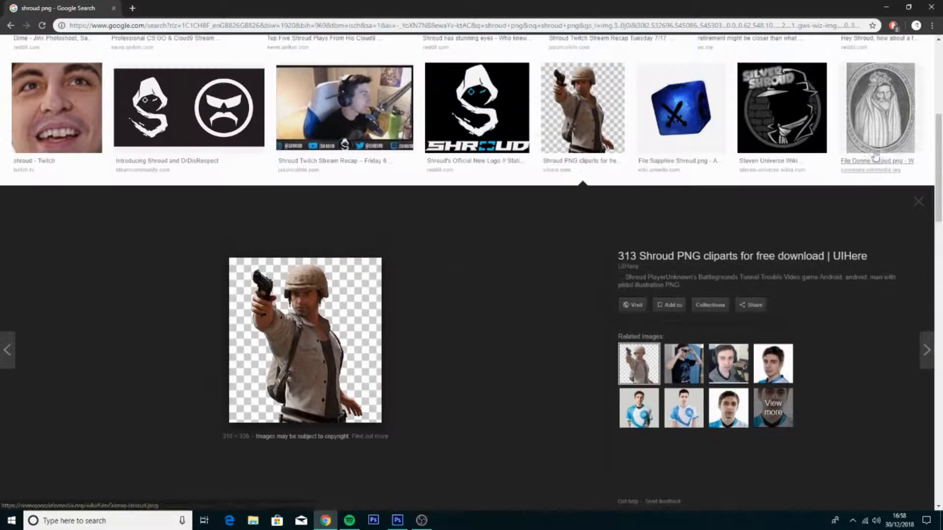
{"action": "left_click", "coordinate": [918, 201]}
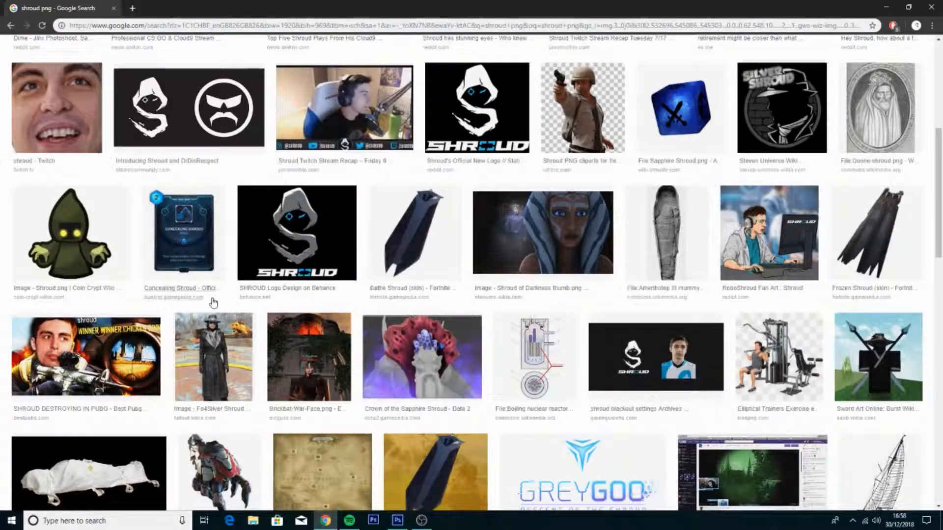
{"action": "scroll", "coordinate": [211, 302], "scroll_direction": "up", "scroll_amount": 6}
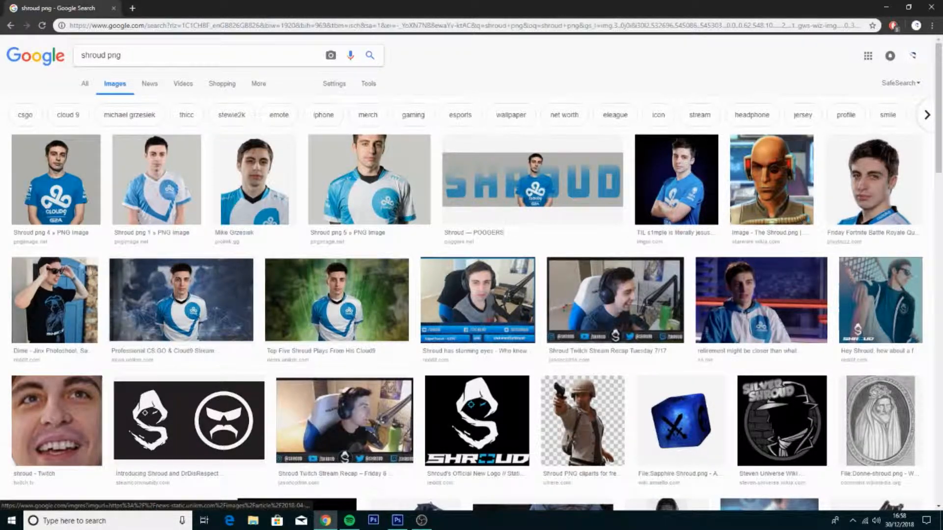
{"action": "left_click_drag", "start_coordinate": [122, 55], "coordinate": [63, 63]}
{"action": "type", "text": "png p"}
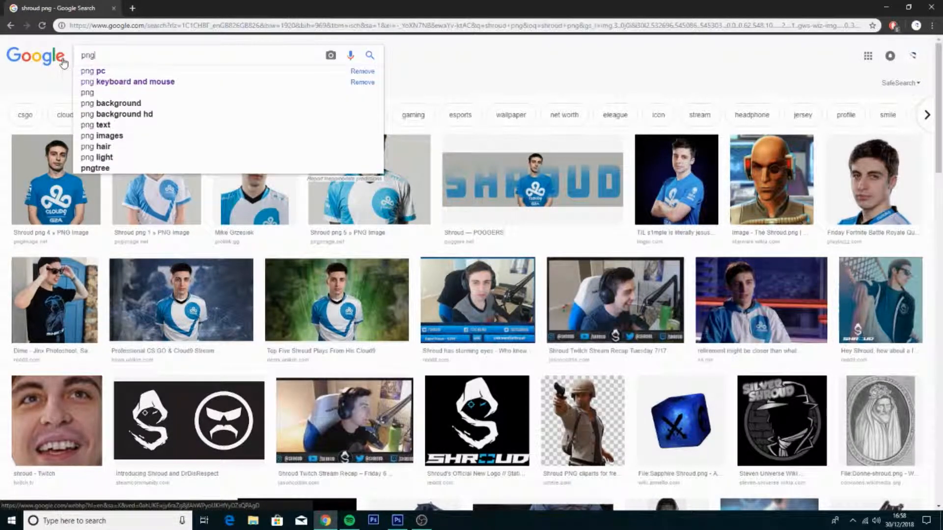
{"action": "type", "text": "ubg"}
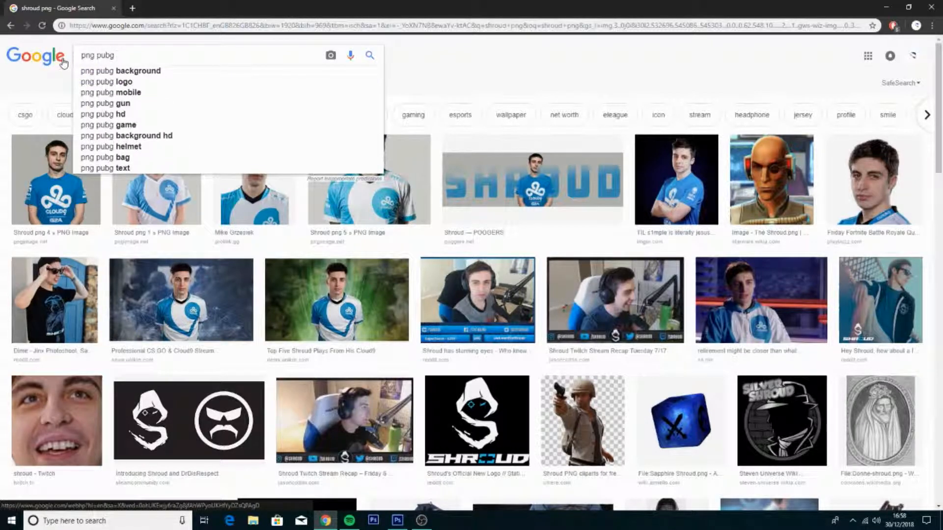
{"action": "type", "text": " char"}
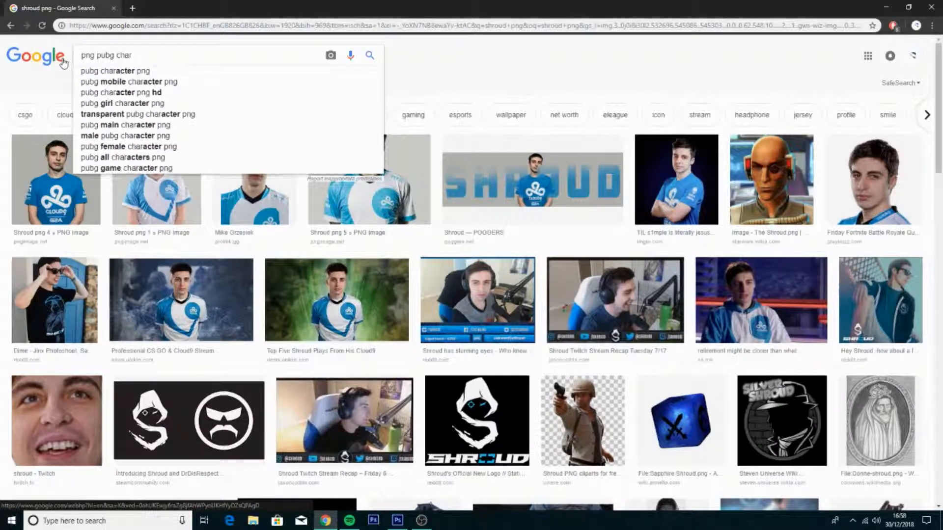
{"action": "key", "text": "Down"}
{"action": "key", "text": "Return"}
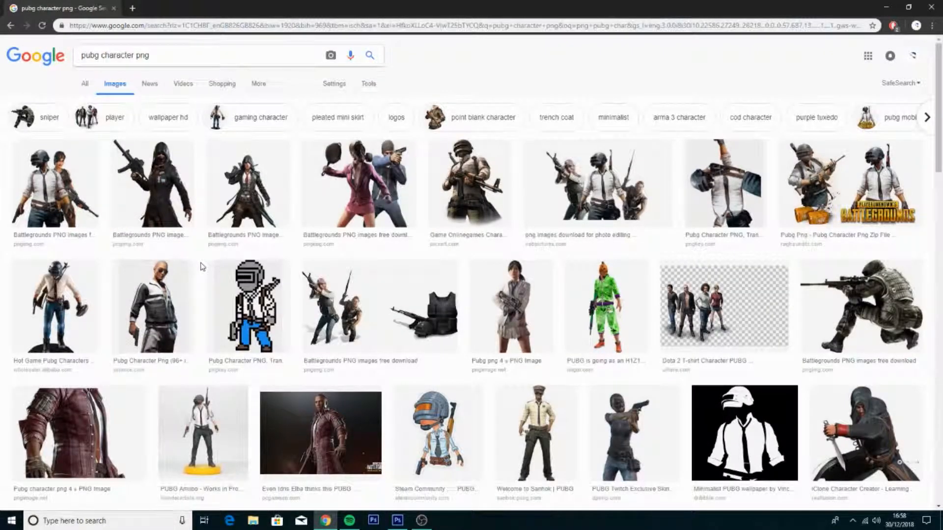
Preview the hooded, masked character holding a submachine gun and save the image to the Desktop as a PNG named "character".
{"action": "left_click", "coordinate": [173, 219]}
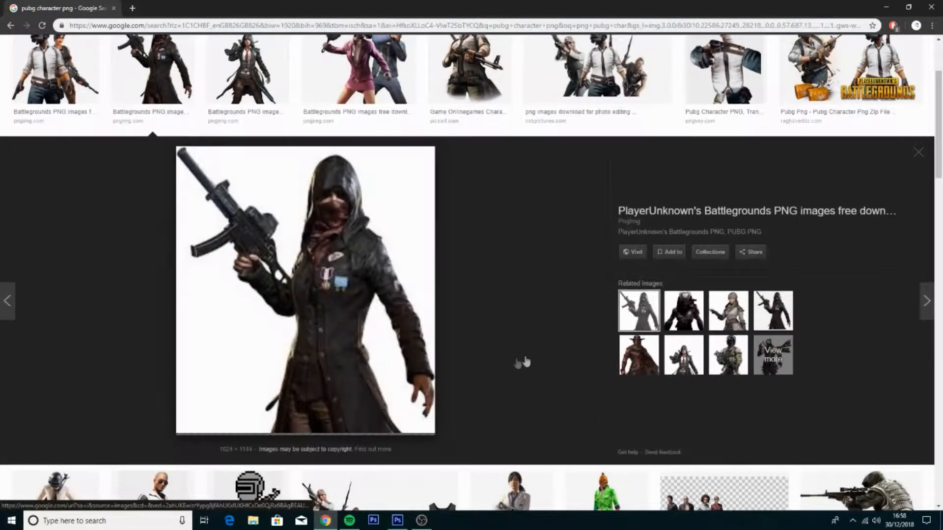
{"action": "right_click", "coordinate": [356, 307]}
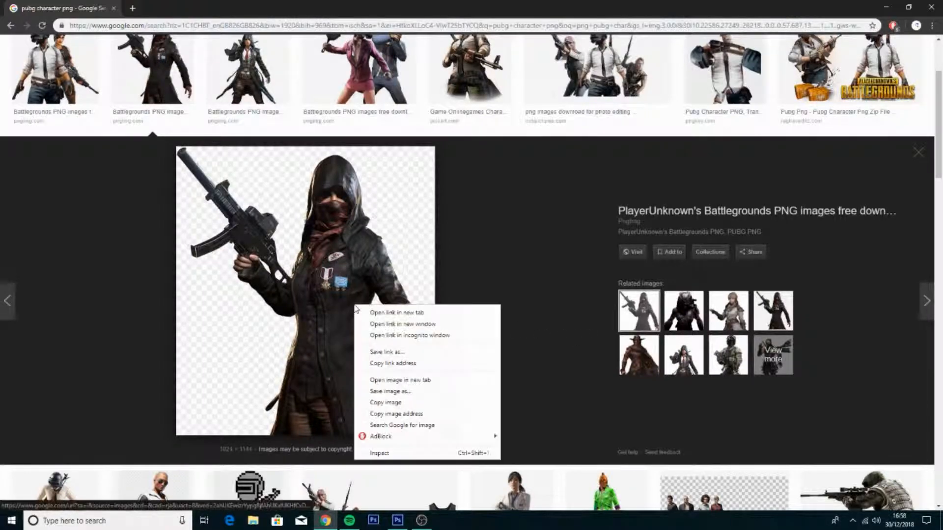
{"action": "left_click", "coordinate": [386, 392]}
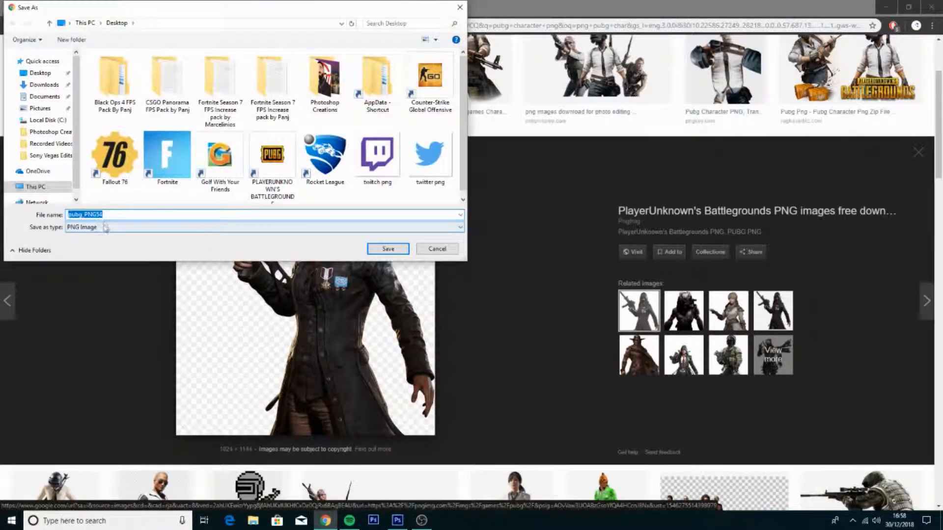
{"action": "type", "text": "cha"}
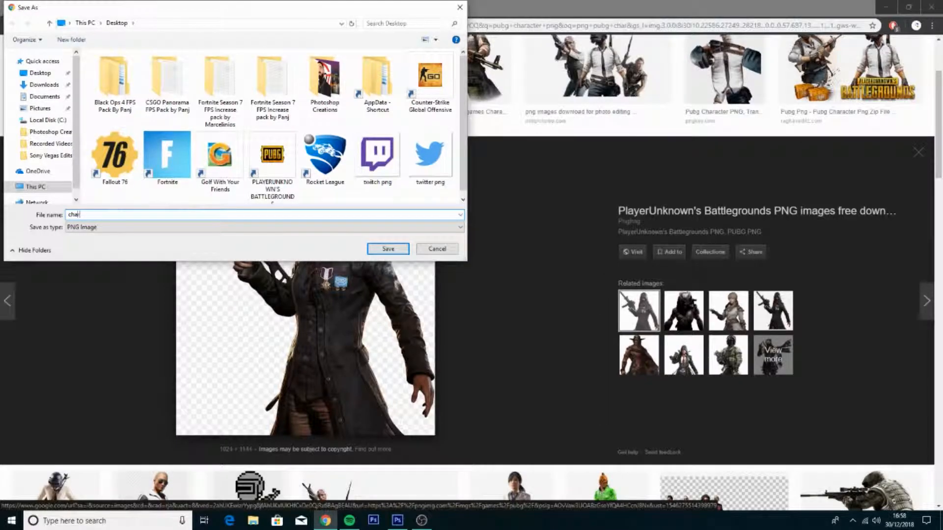
{"action": "type", "text": "racter"}
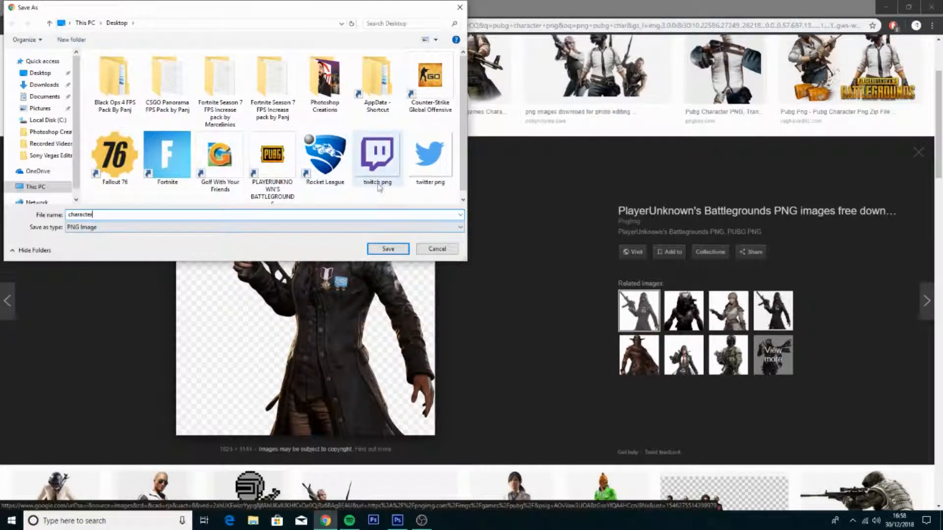
{"action": "left_click", "coordinate": [388, 249]}
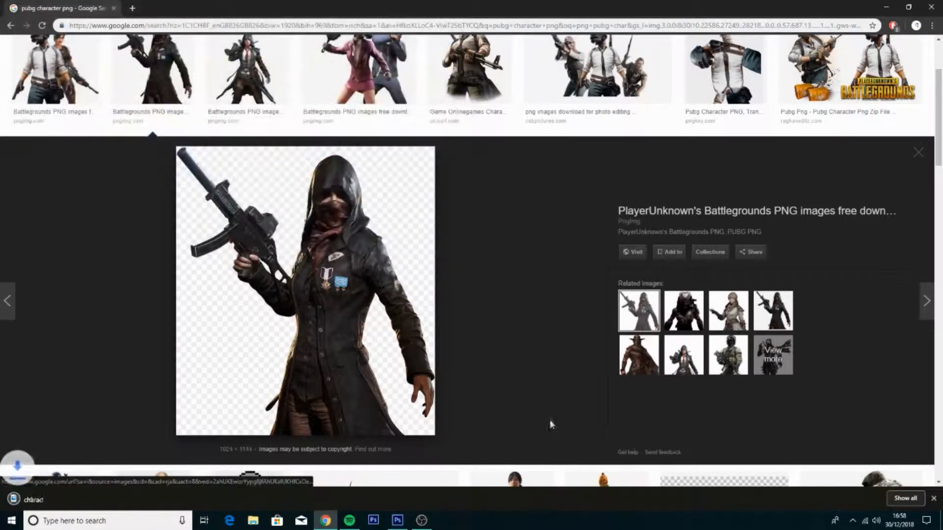
Switch to Photoshop, add a new layer on top and place the "character" PNG from the Desktop into the document.
{"action": "left_click", "coordinate": [406, 521]}
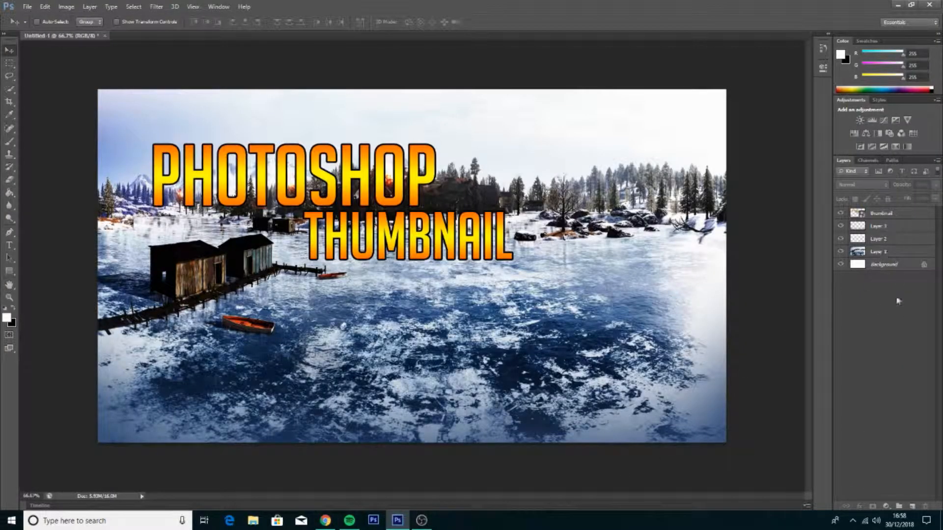
{"action": "left_click", "coordinate": [912, 506]}
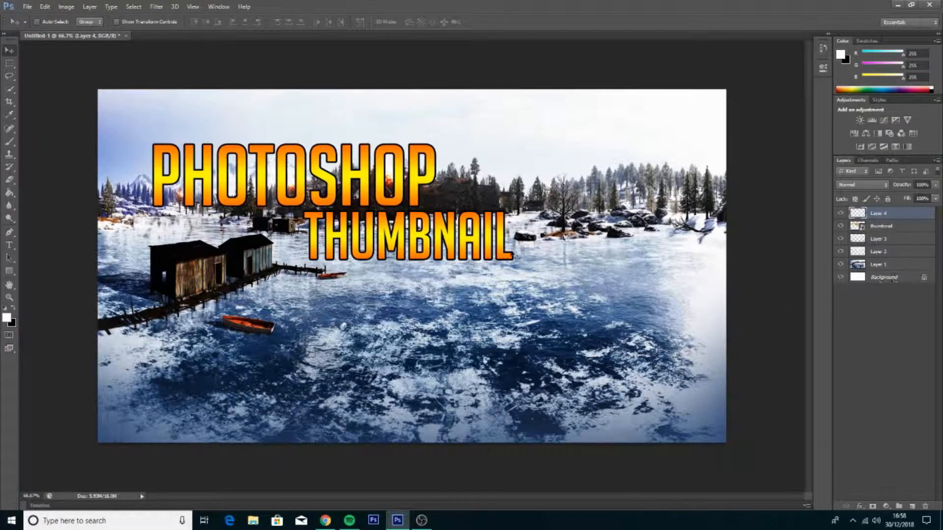
{"action": "left_click", "coordinate": [27, 7]}
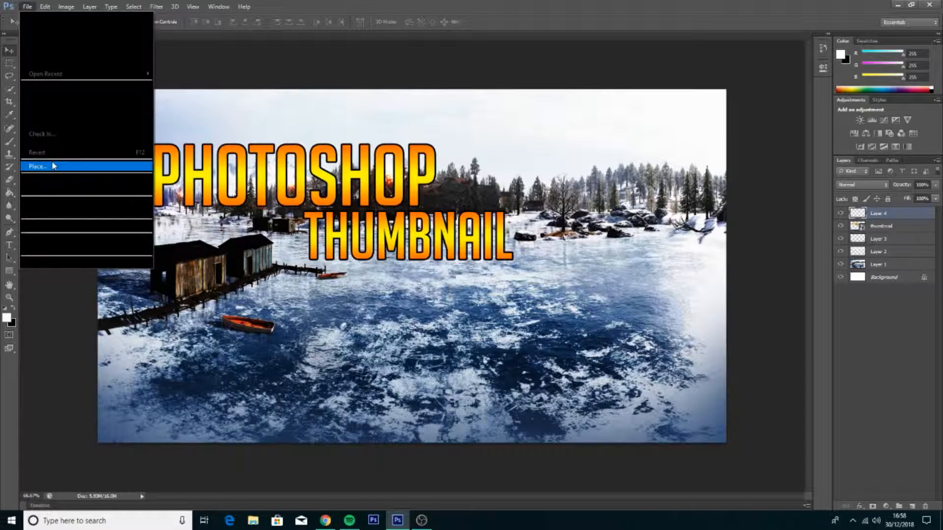
{"action": "left_click", "coordinate": [54, 166]}
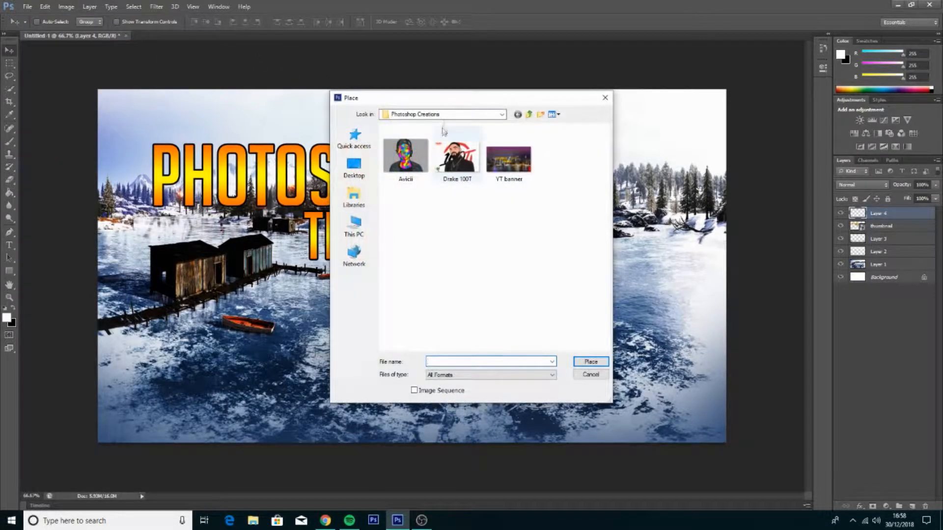
{"action": "left_click", "coordinate": [361, 169]}
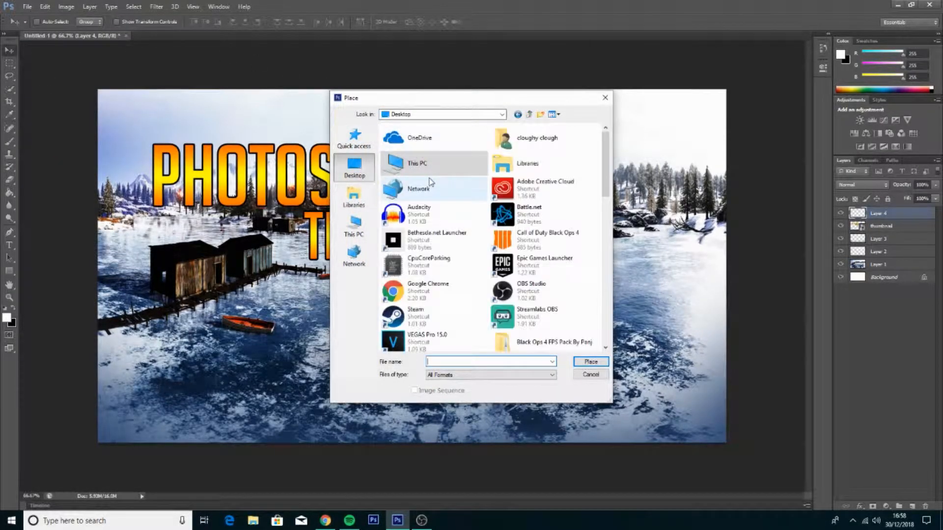
{"action": "scroll", "coordinate": [445, 241], "scroll_direction": "down", "scroll_amount": 6}
{"action": "left_click", "coordinate": [420, 291]}
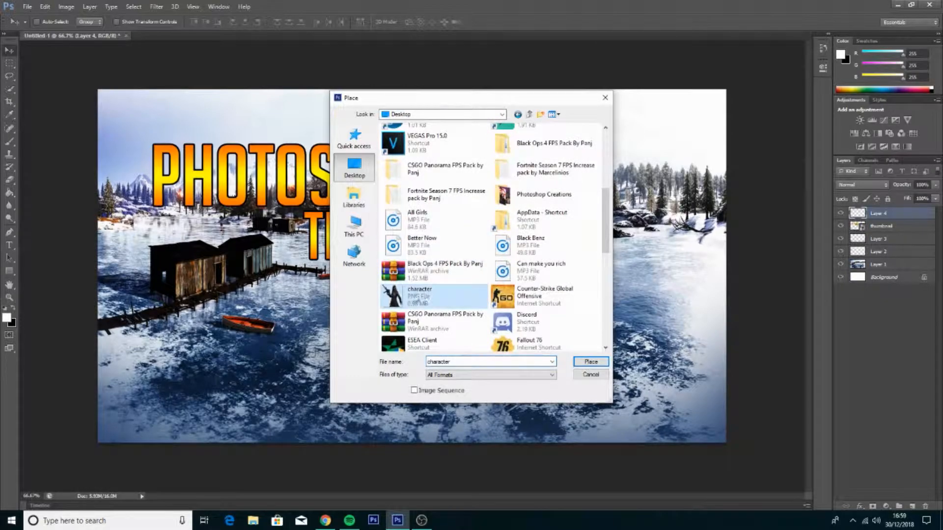
{"action": "left_click", "coordinate": [580, 362]}
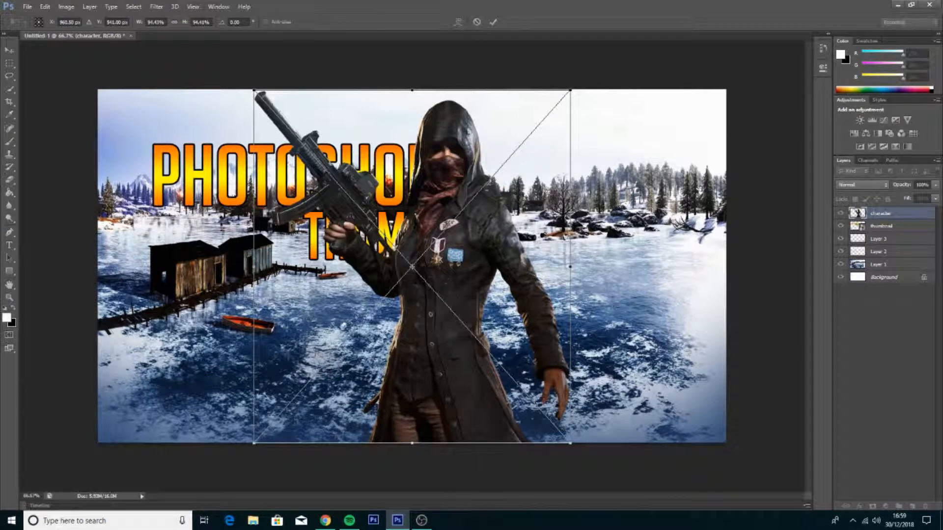
Scale the placed character to about 50.6%, position it in the canvas's lower-right area and commit the placement.
{"action": "left_click_drag", "start_coordinate": [571, 91], "coordinate": [497, 172]}
{"action": "left_click_drag", "start_coordinate": [454, 269], "coordinate": [649, 349]}
{"action": "right_click", "coordinate": [645, 350]}
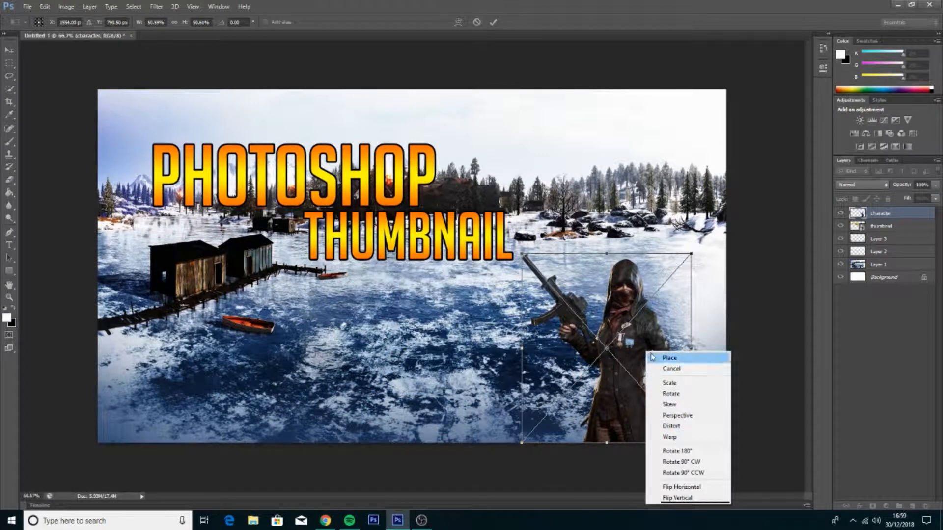
{"action": "left_click", "coordinate": [655, 359]}
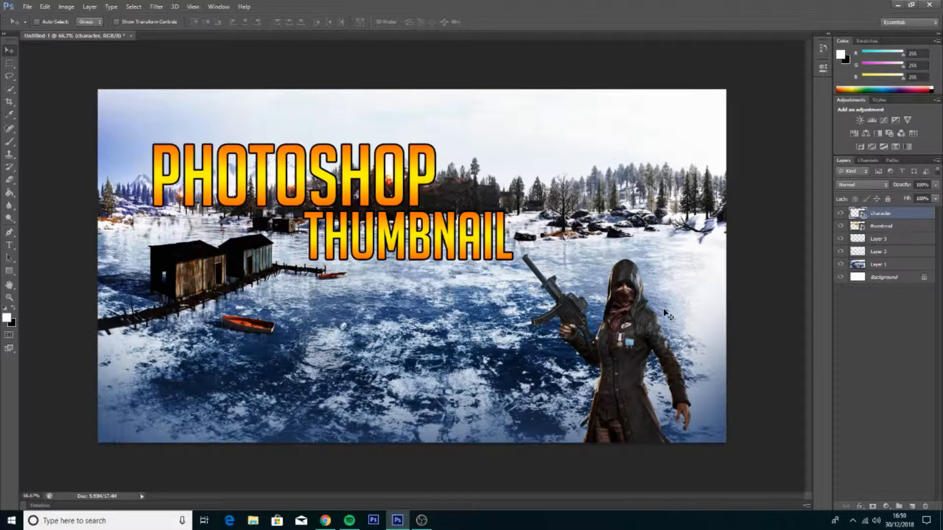
Give the character layer a drop shadow with Normal blend mode, 100% opacity, 0 px distance and 100% spread.
{"action": "right_click", "coordinate": [912, 217]}
{"action": "left_click", "coordinate": [784, 138]}
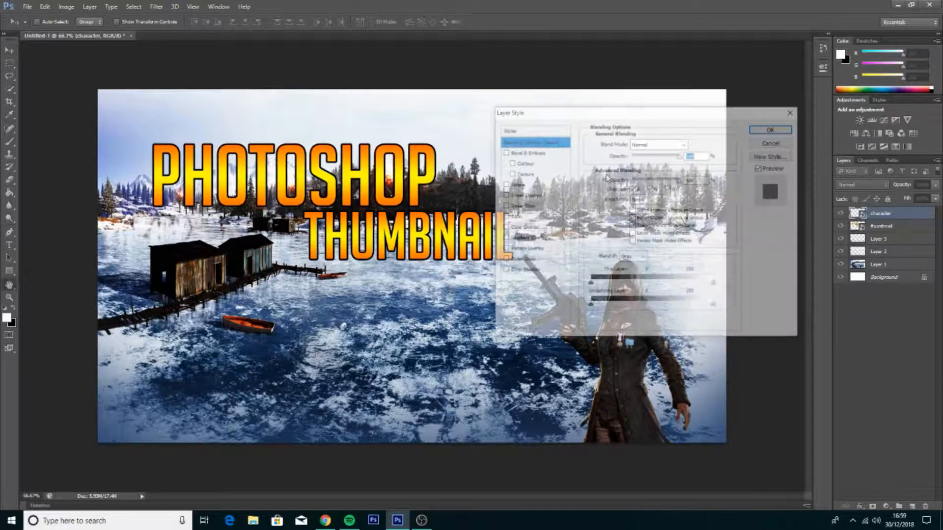
{"action": "left_click_drag", "start_coordinate": [612, 111], "coordinate": [294, 94]}
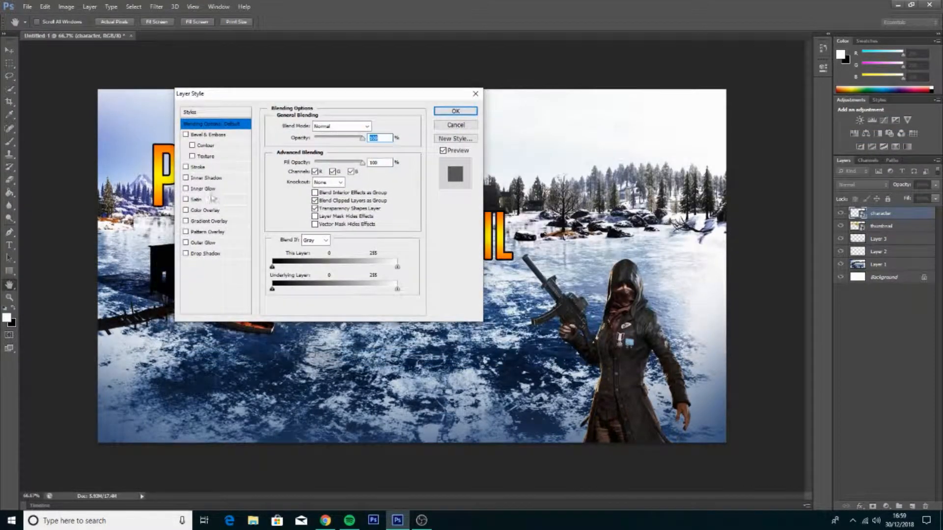
{"action": "left_click", "coordinate": [189, 254]}
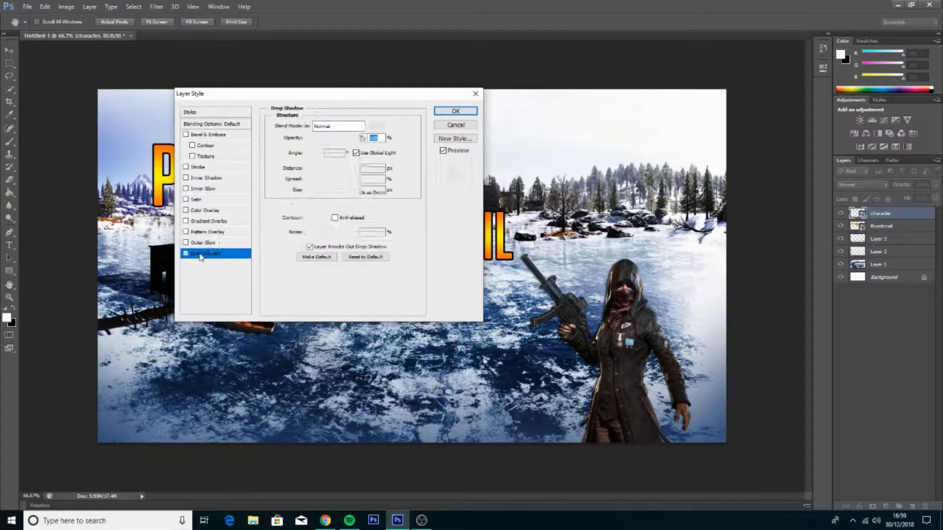
{"action": "left_click_drag", "start_coordinate": [344, 139], "coordinate": [363, 137]}
{"action": "left_click", "coordinate": [347, 127]}
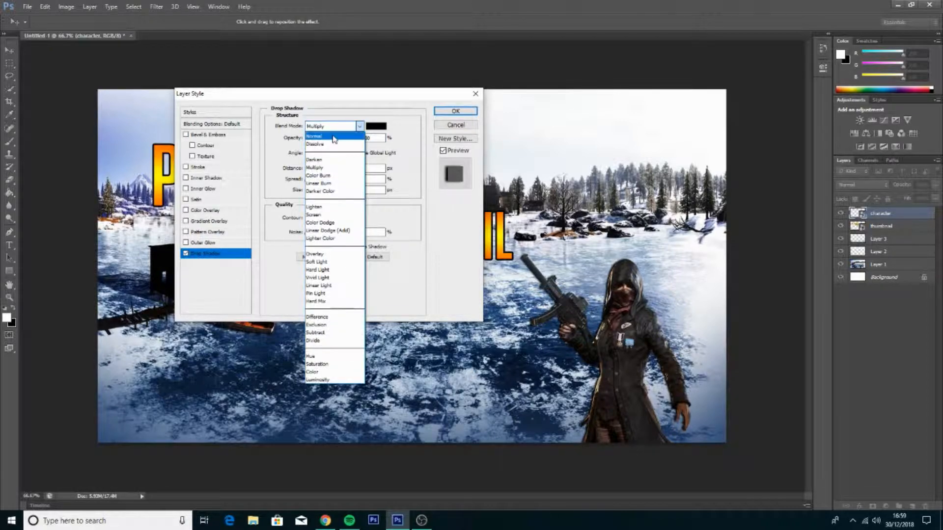
{"action": "left_click", "coordinate": [332, 136]}
{"action": "left_click_drag", "start_coordinate": [310, 170], "coordinate": [362, 183]}
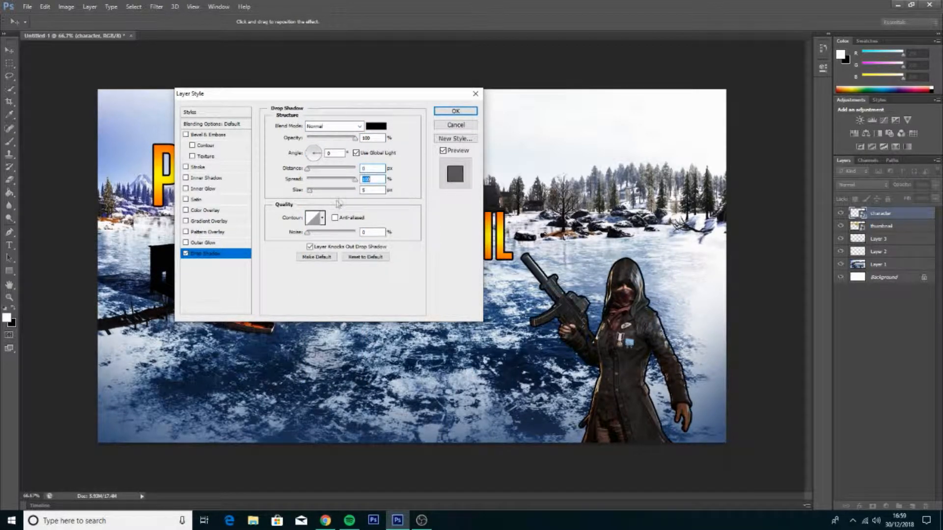
Set the character's drop shadow colour to white (ffffff), trying red on the way, and apply the layer style.
{"action": "left_click", "coordinate": [372, 129]}
{"action": "left_click", "coordinate": [318, 125]}
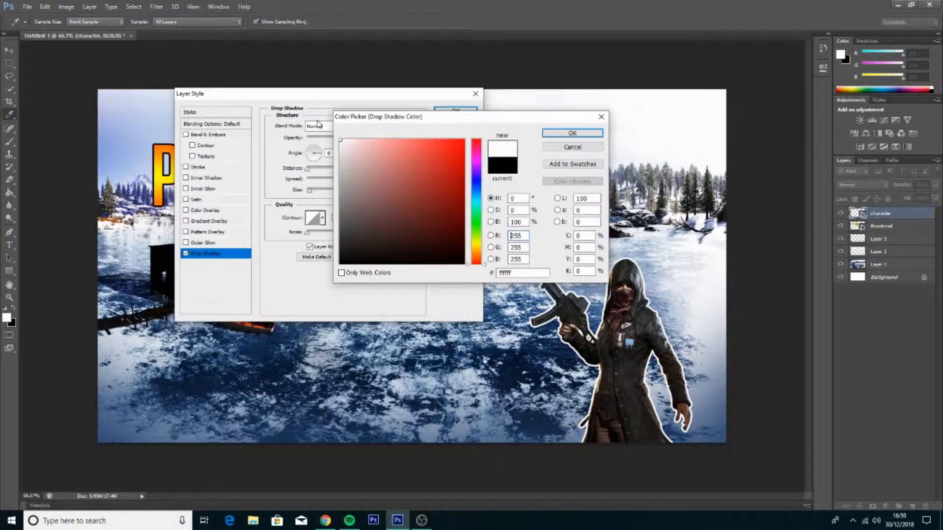
{"action": "left_click", "coordinate": [463, 140]}
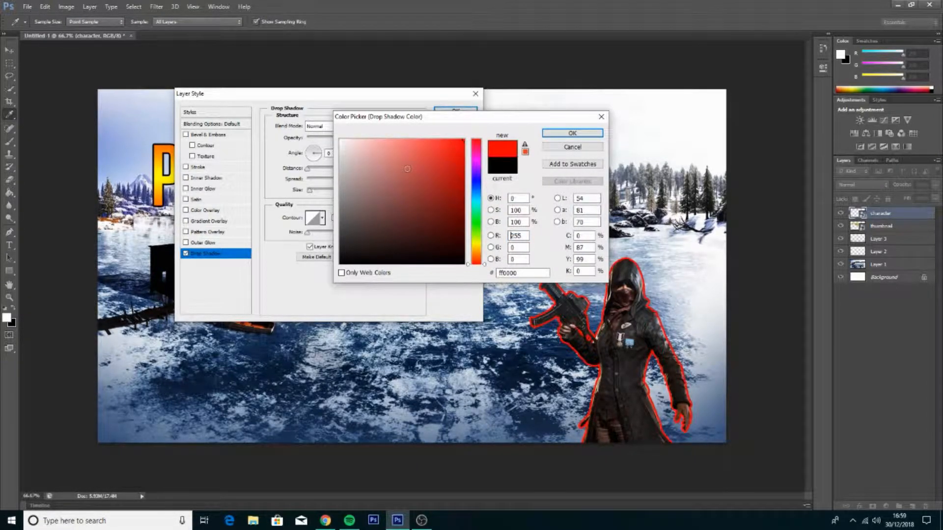
{"action": "left_click_drag", "start_coordinate": [471, 177], "coordinate": [472, 156]}
{"action": "left_click", "coordinate": [340, 141]}
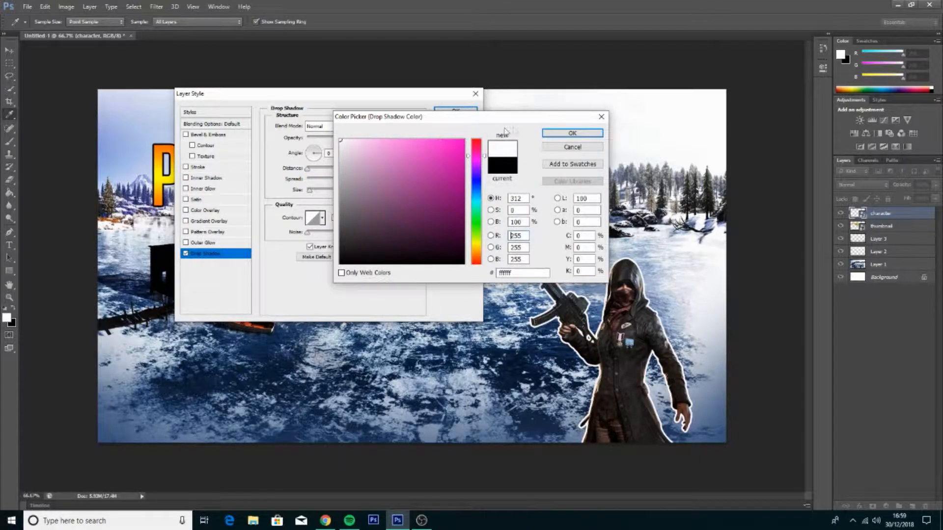
{"action": "left_click", "coordinate": [545, 134]}
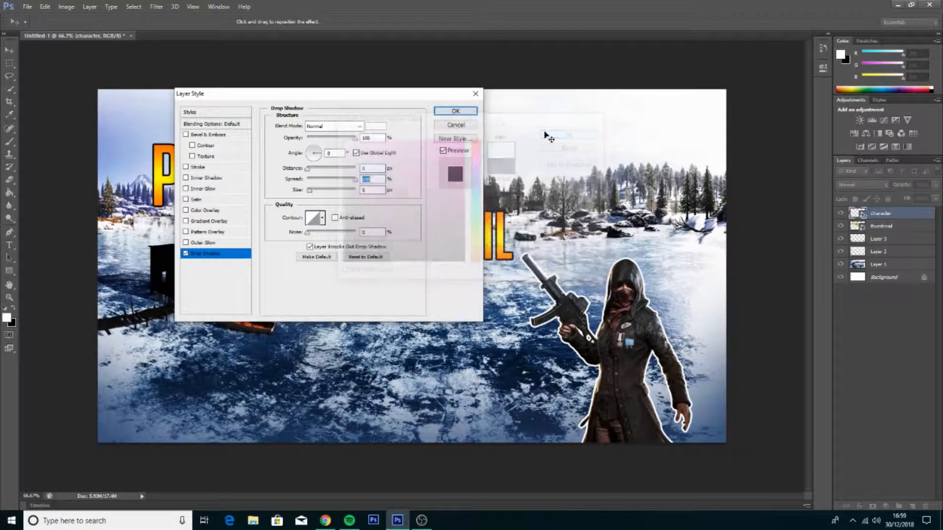
{"action": "left_click", "coordinate": [454, 112]}
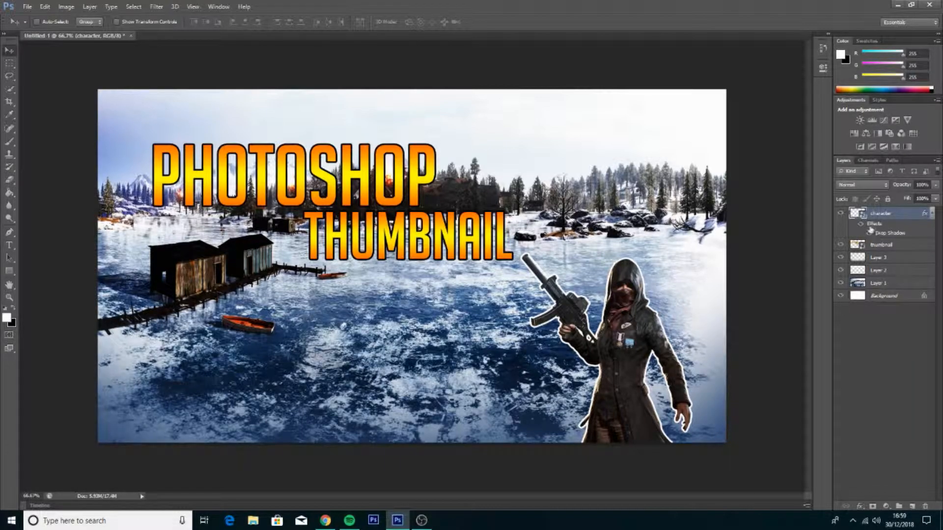
Add a new layer above the character, move the title layer to the top of the stack and select the new layer.
{"action": "left_click", "coordinate": [910, 505]}
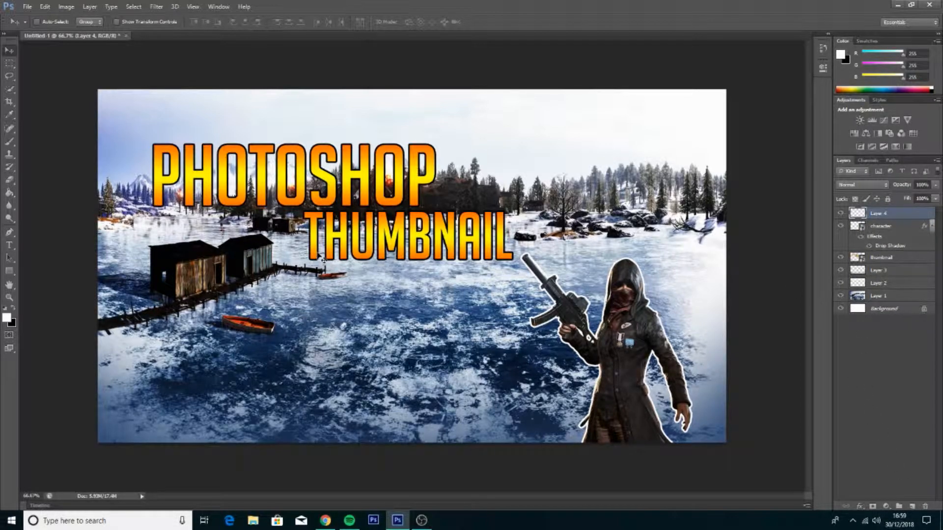
{"action": "left_click", "coordinate": [840, 258]}
{"action": "left_click", "coordinate": [841, 259]}
{"action": "left_click_drag", "start_coordinate": [886, 261], "coordinate": [892, 215]}
{"action": "left_click", "coordinate": [891, 227]}
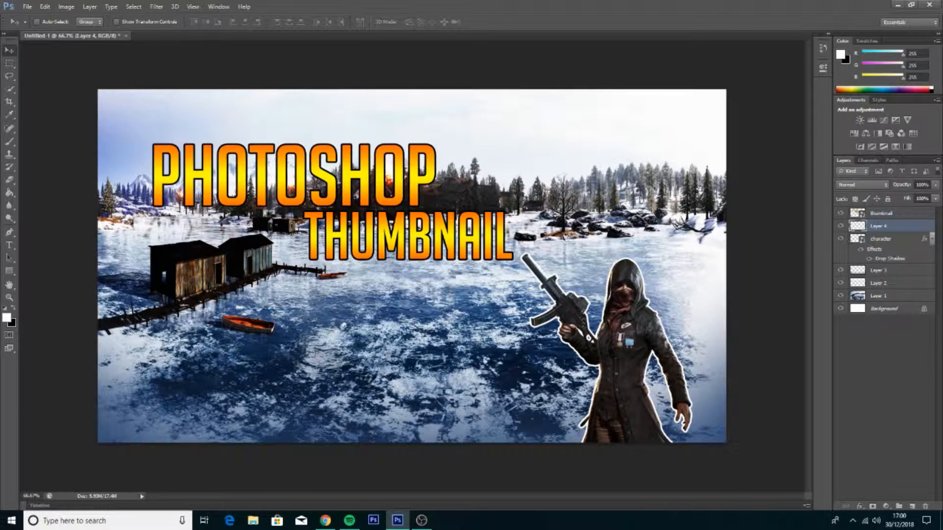
Set the foreground colour to light blue (1eb8e4).
{"action": "left_click", "coordinate": [7, 318]}
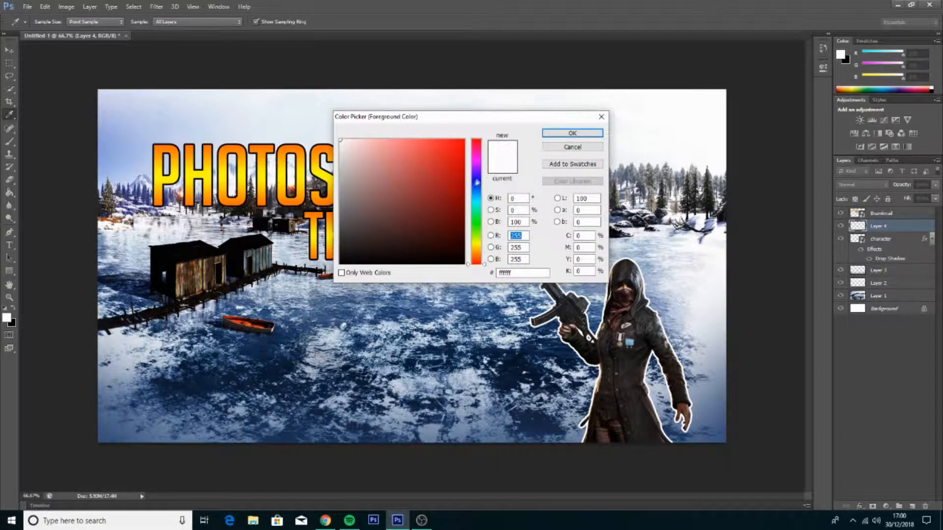
{"action": "mouse_move", "coordinate": [476, 201]}
{"action": "left_mouse_down"}
{"action": "mouse_move", "coordinate": [474, 232]}
{"action": "mouse_move", "coordinate": [465, 154]}
{"action": "mouse_move", "coordinate": [458, 243]}
{"action": "mouse_move", "coordinate": [449, 152]}
{"action": "left_mouse_up"}
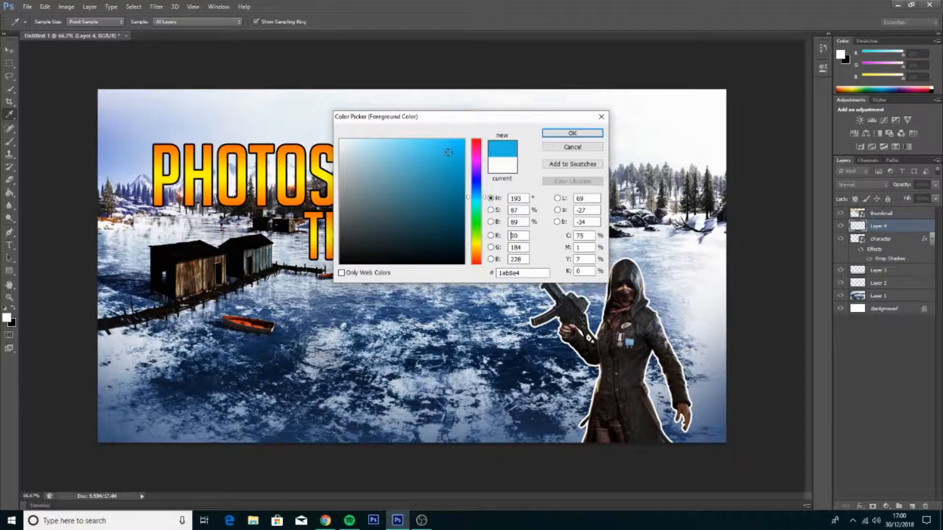
{"action": "left_click", "coordinate": [548, 134]}
{"action": "key", "text": "v"}
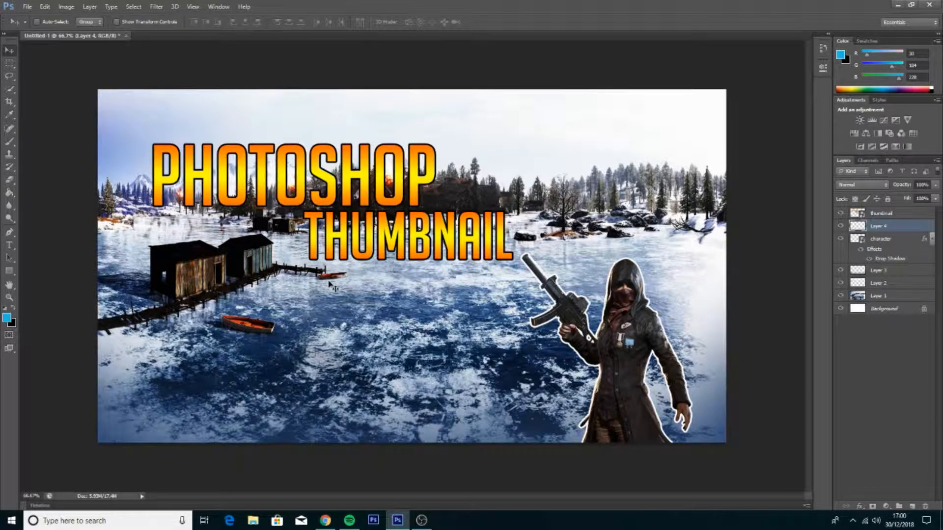
Fill the empty layer above the character with the light blue foreground colour using the Paint Bucket.
{"action": "key", "text": "g"}
{"action": "right_click", "coordinate": [15, 197]}
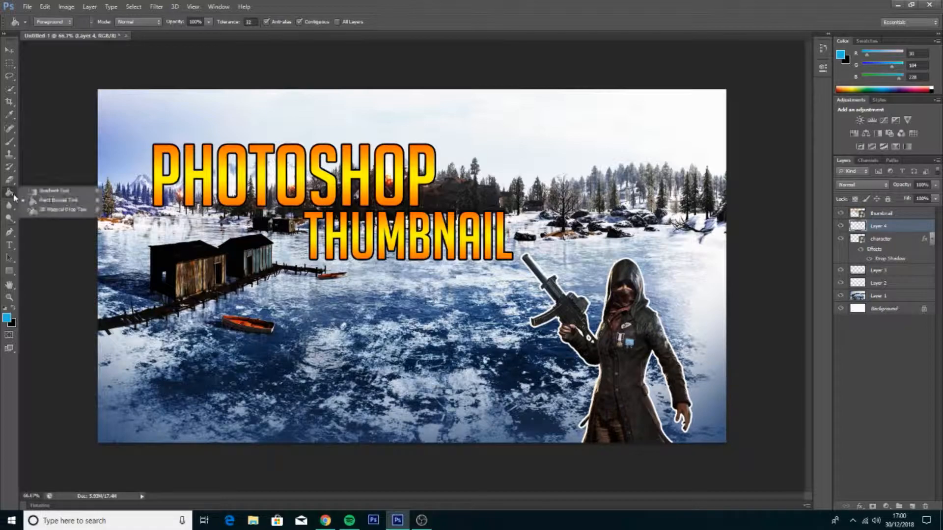
{"action": "left_click", "coordinate": [30, 191]}
{"action": "right_click", "coordinate": [13, 195]}
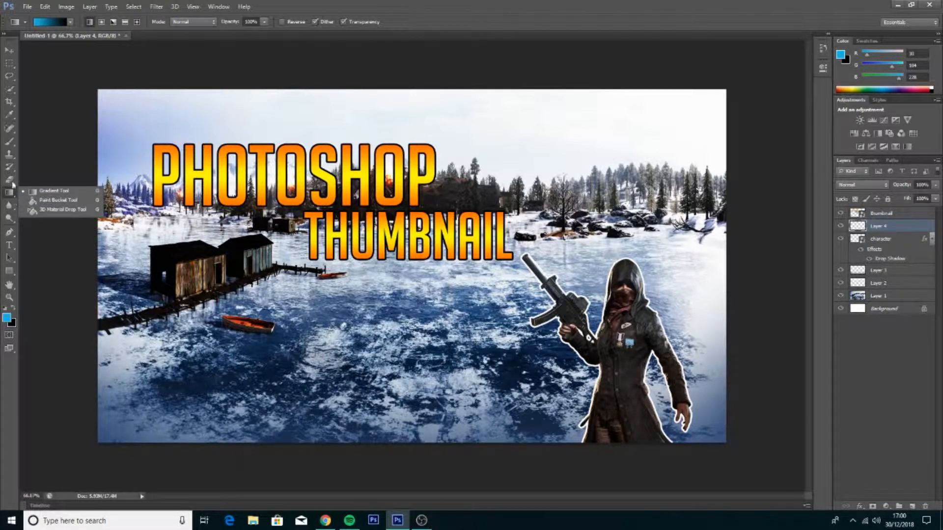
{"action": "left_click", "coordinate": [54, 200]}
{"action": "left_click", "coordinate": [258, 303]}
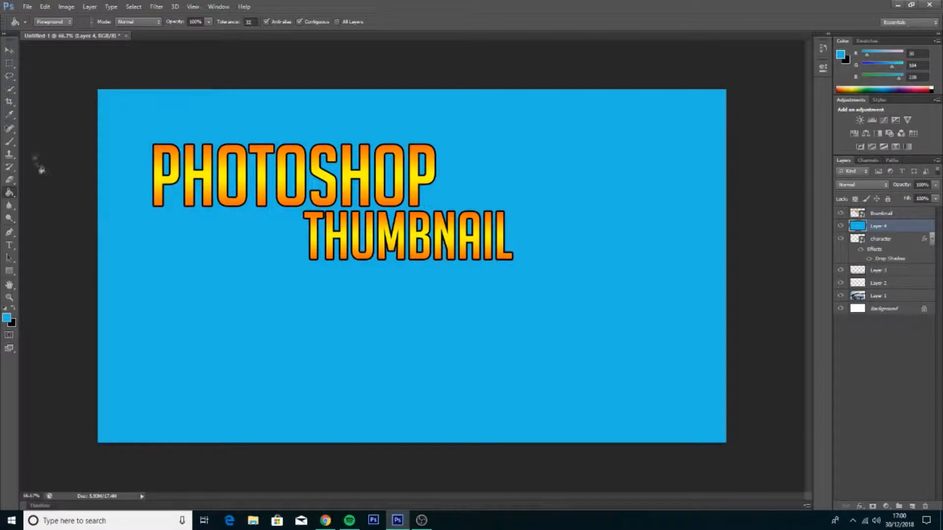
{"action": "left_click", "coordinate": [9, 51]}
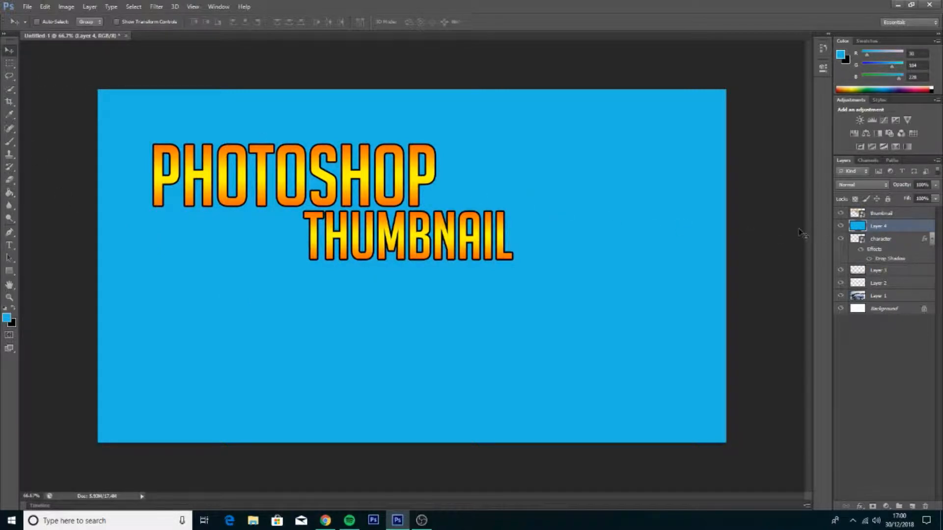
Lower the blue fill layer's opacity to a faint tint and toggle its visibility to compare the effect.
{"action": "left_click", "coordinate": [936, 186]}
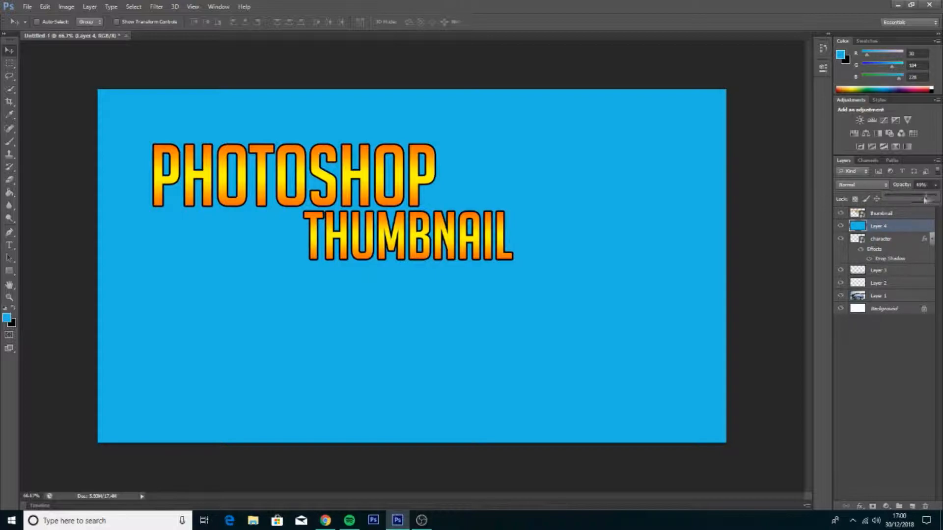
{"action": "left_click_drag", "start_coordinate": [936, 196], "coordinate": [891, 199]}
{"action": "left_click", "coordinate": [922, 327]}
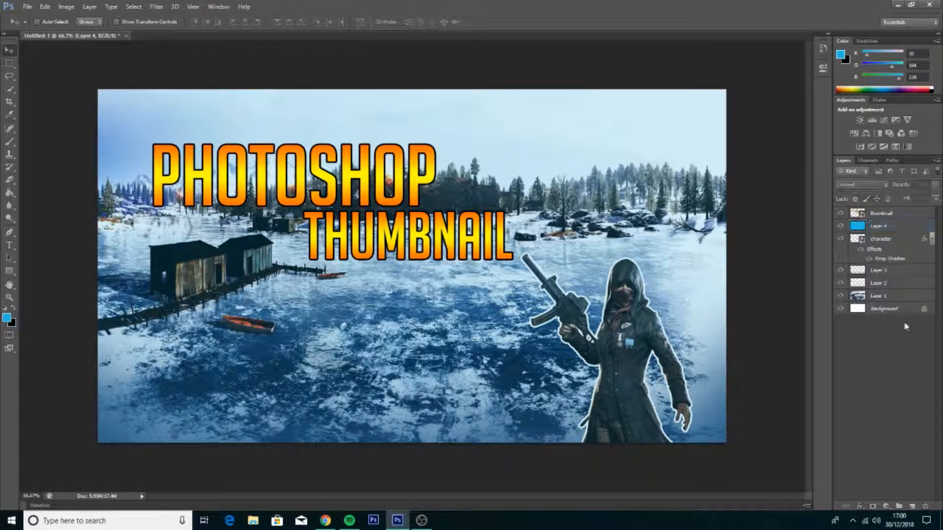
{"action": "left_click", "coordinate": [840, 227]}
{"action": "left_click", "coordinate": [840, 227]}
Move the character layer above the blue fill layer and set the fill layer's opacity to about 18%.
{"action": "left_click_drag", "start_coordinate": [879, 239], "coordinate": [879, 222]}
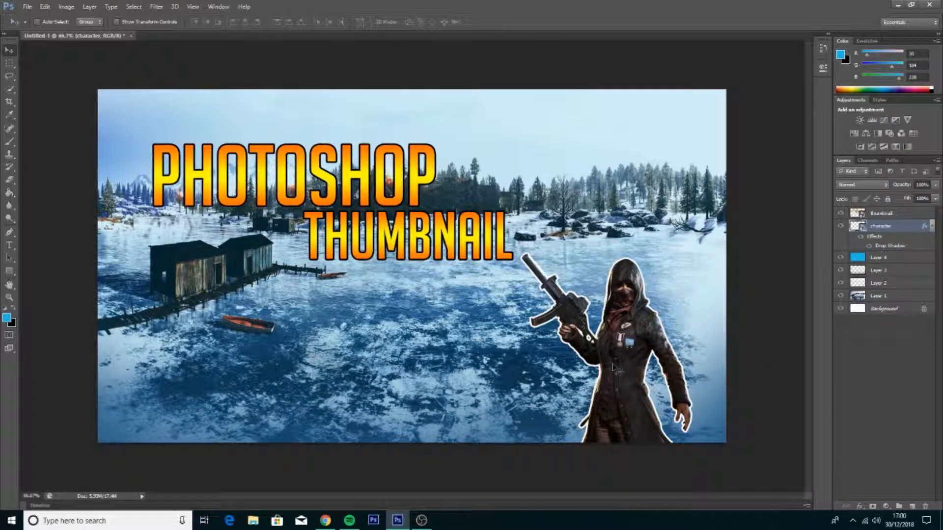
{"action": "left_click", "coordinate": [867, 383]}
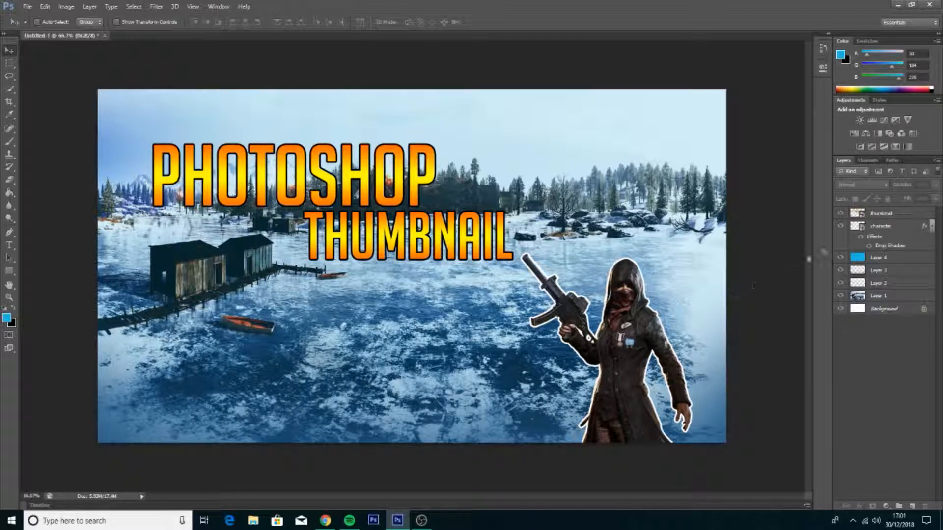
{"action": "left_click", "coordinate": [879, 257]}
{"action": "left_click", "coordinate": [935, 185]}
{"action": "left_click_drag", "start_coordinate": [927, 194], "coordinate": [900, 199]}
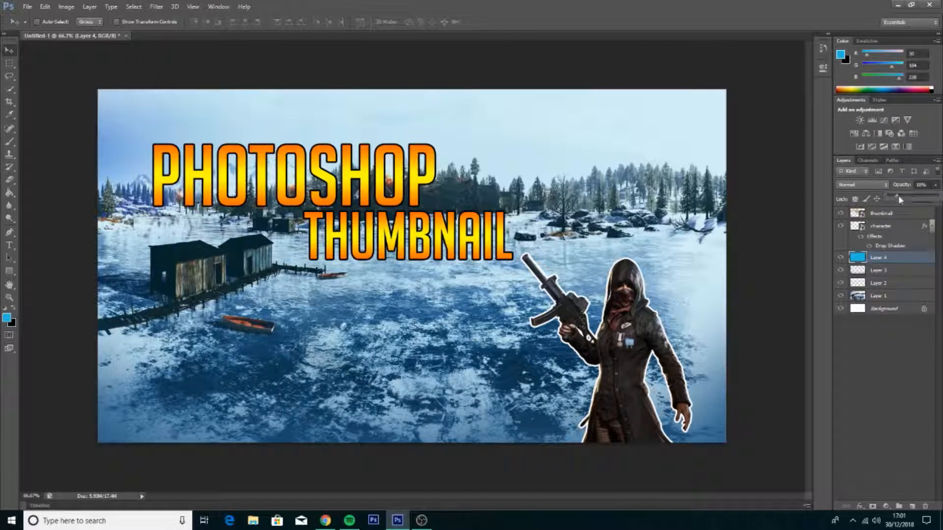
{"action": "left_click", "coordinate": [894, 367]}
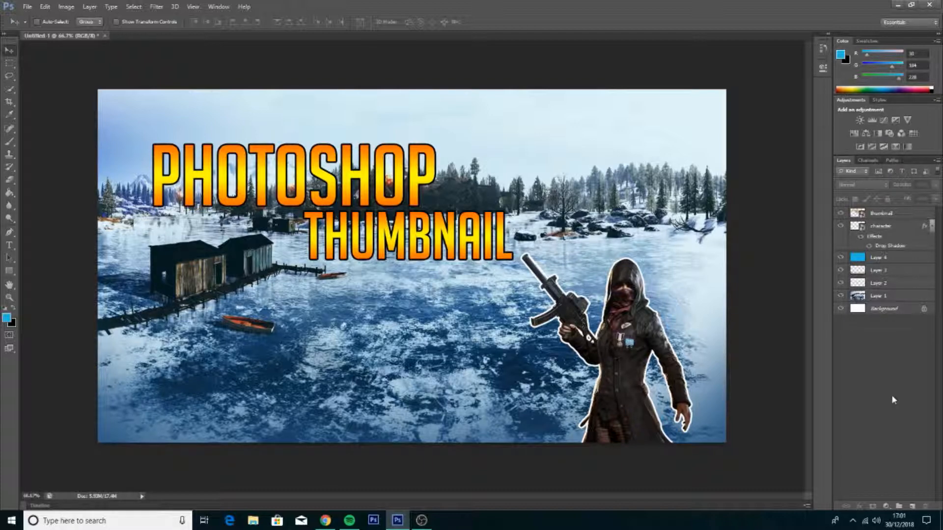
Add the text "RTX GIVEAWAY" on a new layer and position it in the canvas's lower-left area.
{"action": "left_click", "coordinate": [913, 506]}
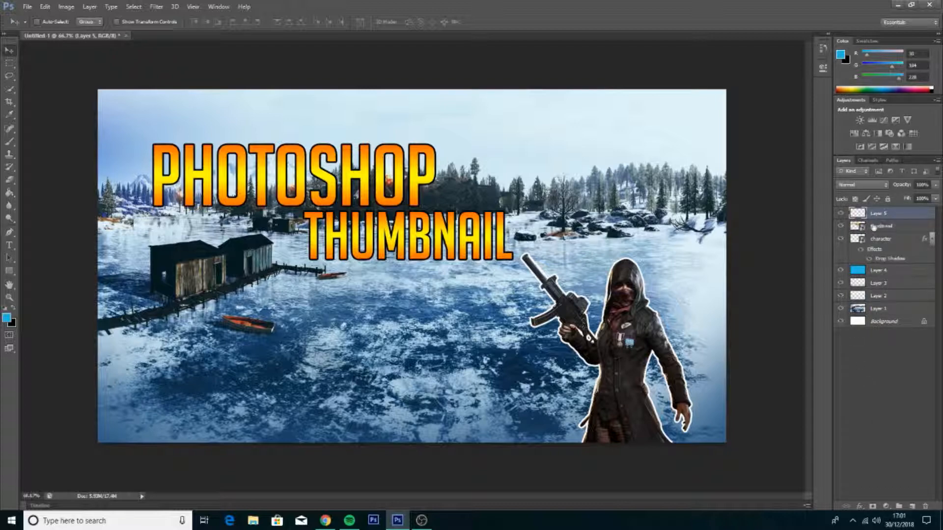
{"action": "key", "text": "t"}
{"action": "left_click", "coordinate": [229, 356]}
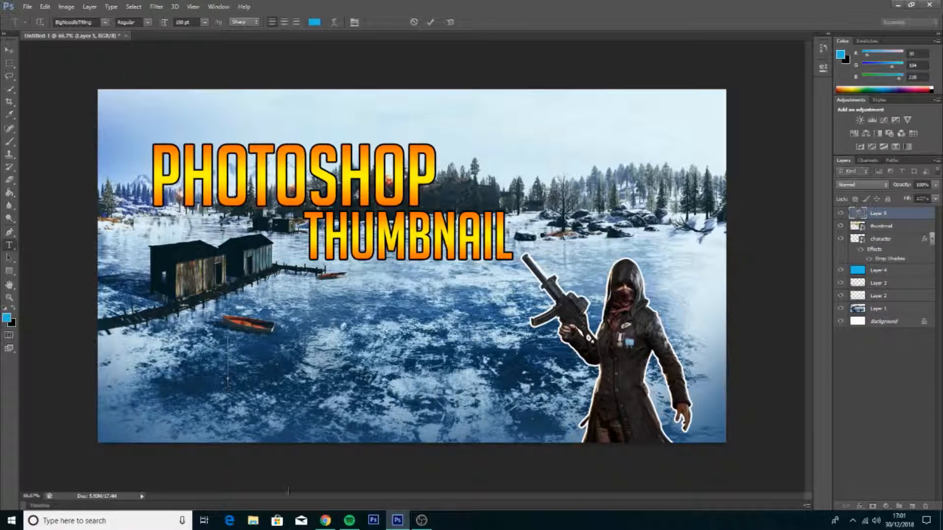
{"action": "type", "text": "RT"}
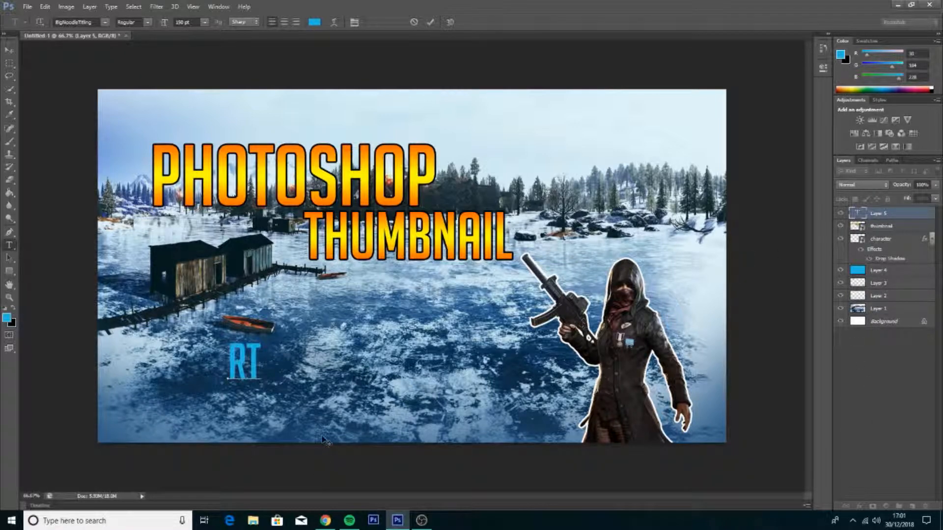
{"action": "type", "text": "X GIVE"}
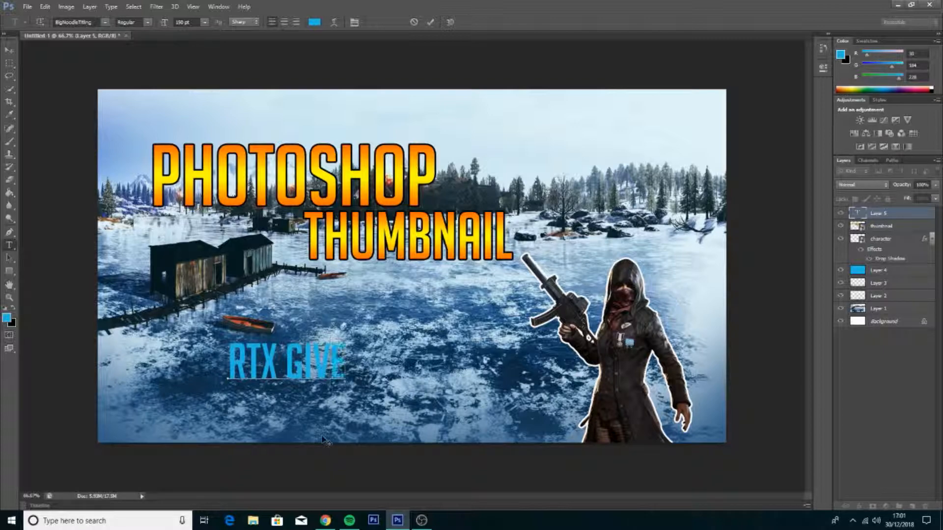
{"action": "type", "text": "AWAY"}
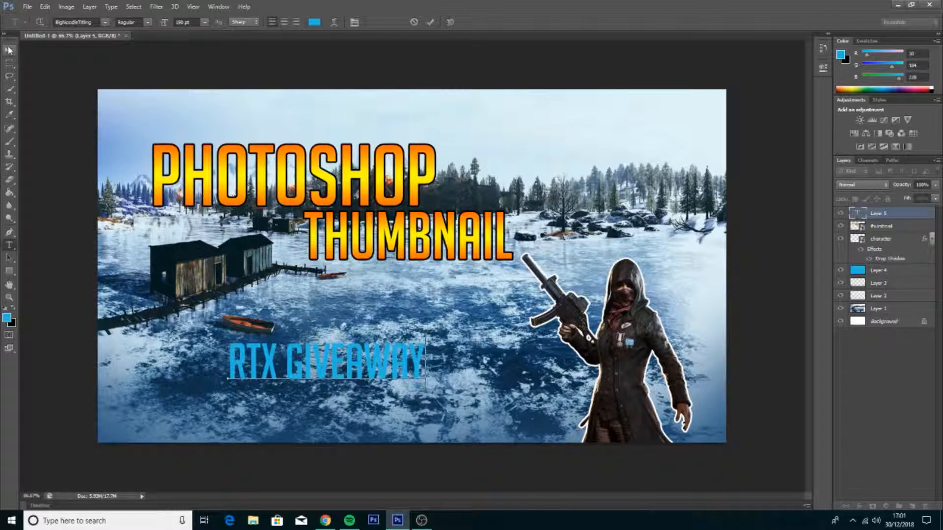
{"action": "left_click", "coordinate": [9, 49]}
{"action": "left_click_drag", "start_coordinate": [345, 360], "coordinate": [279, 361]}
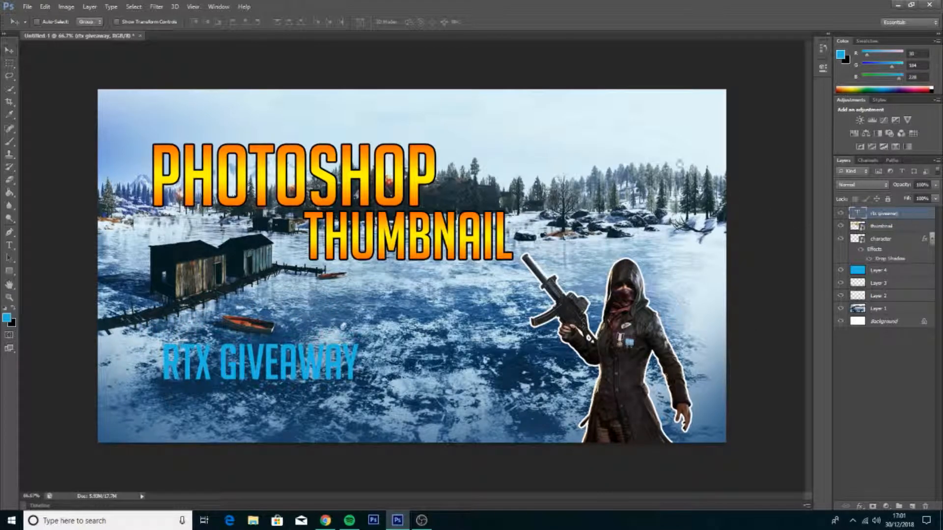
Give the RTX GIVEAWAY text a red colour overlay and a black drop shadow with Normal blend mode, 100% opacity and 100% spread.
{"action": "double_click", "coordinate": [907, 215]}
{"action": "left_click", "coordinate": [186, 210]}
{"action": "left_click", "coordinate": [196, 210]}
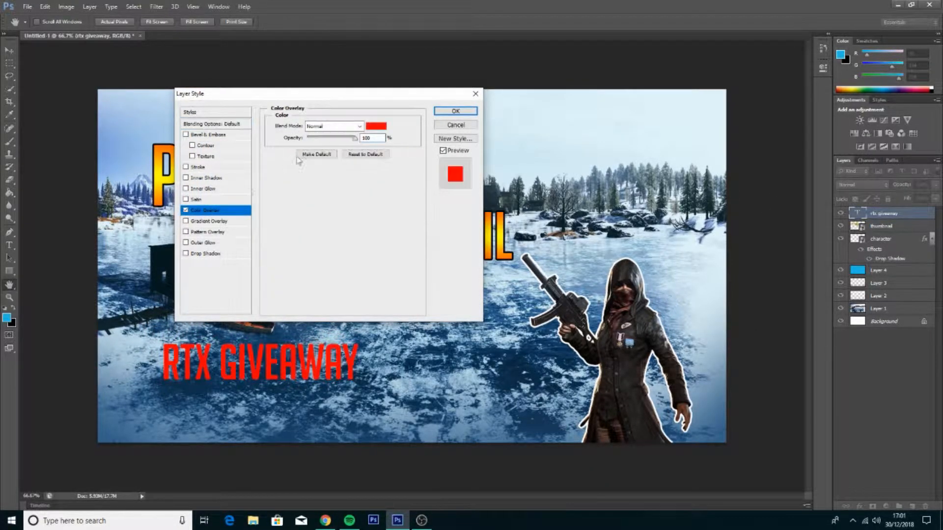
{"action": "left_click", "coordinate": [187, 253]}
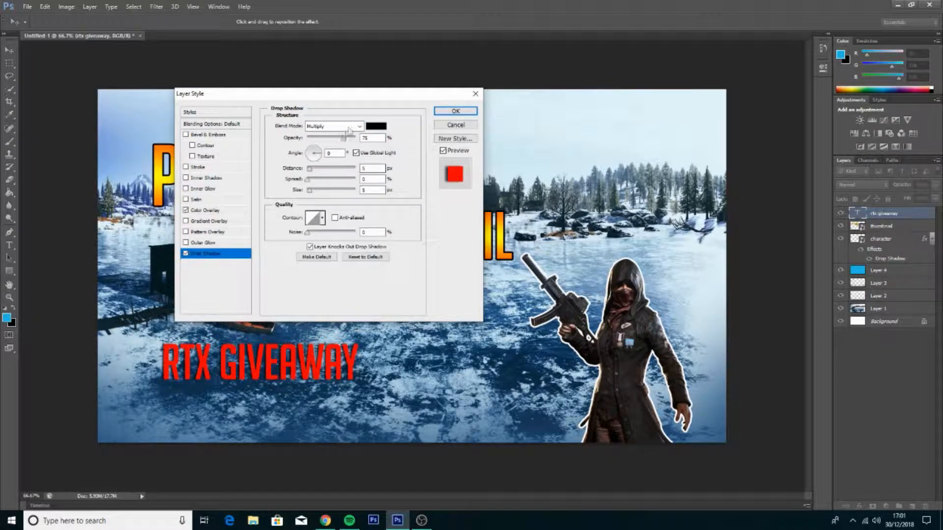
{"action": "left_click", "coordinate": [334, 126]}
{"action": "left_click", "coordinate": [320, 128]}
{"action": "left_click_drag", "start_coordinate": [343, 138], "coordinate": [356, 138]}
{"action": "left_click_drag", "start_coordinate": [311, 169], "coordinate": [366, 180]}
{"action": "left_click_drag", "start_coordinate": [310, 191], "coordinate": [312, 192]}
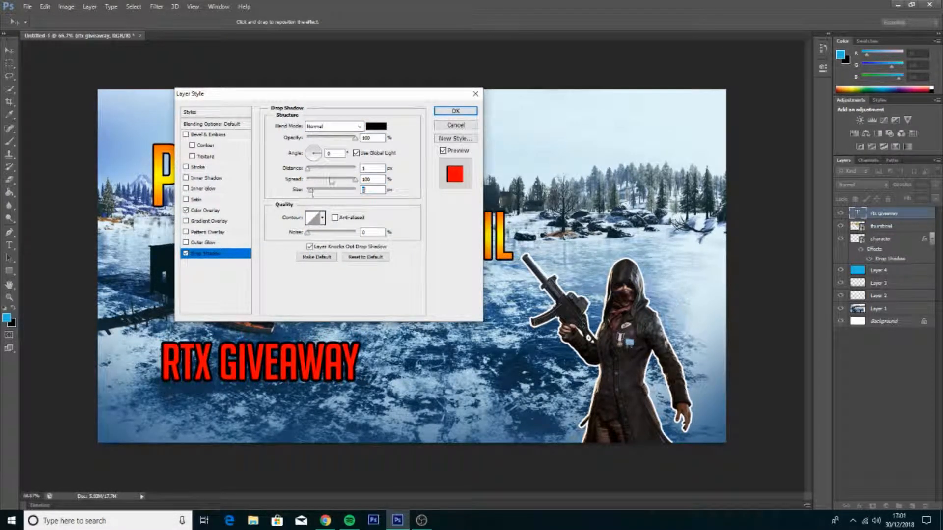
{"action": "left_click", "coordinate": [447, 112]}
Try the RTX GIVEAWAY text below the title, enlarged to about 161.6% and rotated about -11.7°, and delete its layer.
{"action": "left_click_drag", "start_coordinate": [248, 362], "coordinate": [256, 317]}
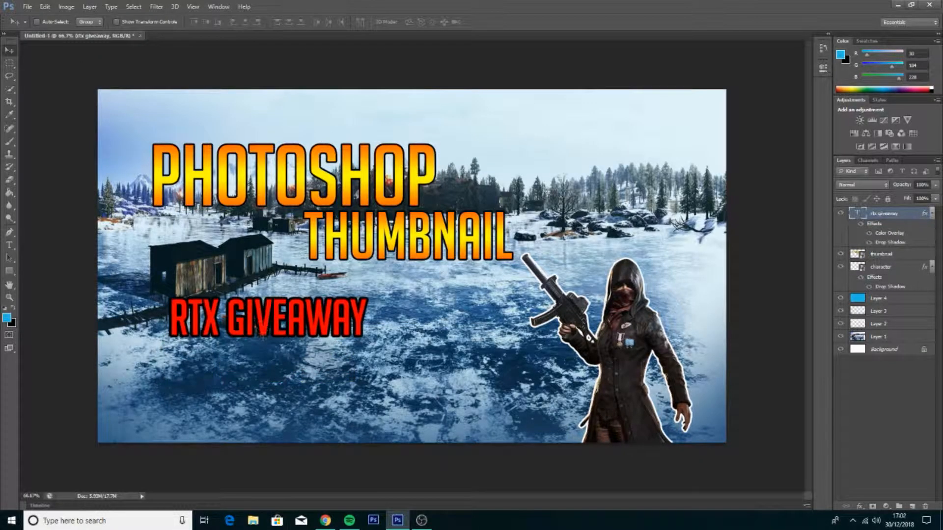
{"action": "key", "text": "ctrl+t"}
{"action": "left_click_drag", "start_coordinate": [455, 320], "coordinate": [434, 227]}
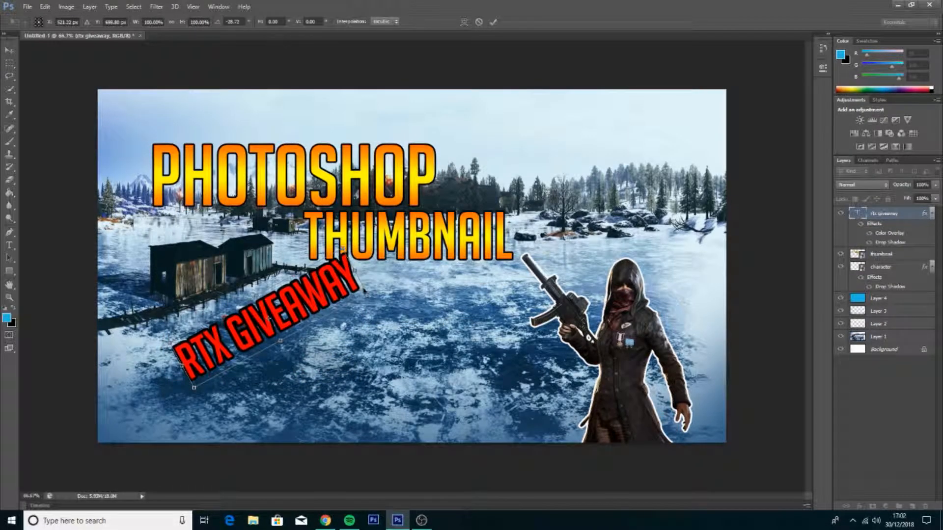
{"action": "left_click_drag", "start_coordinate": [366, 290], "coordinate": [423, 322]}
{"action": "left_click_drag", "start_coordinate": [495, 267], "coordinate": [511, 311]}
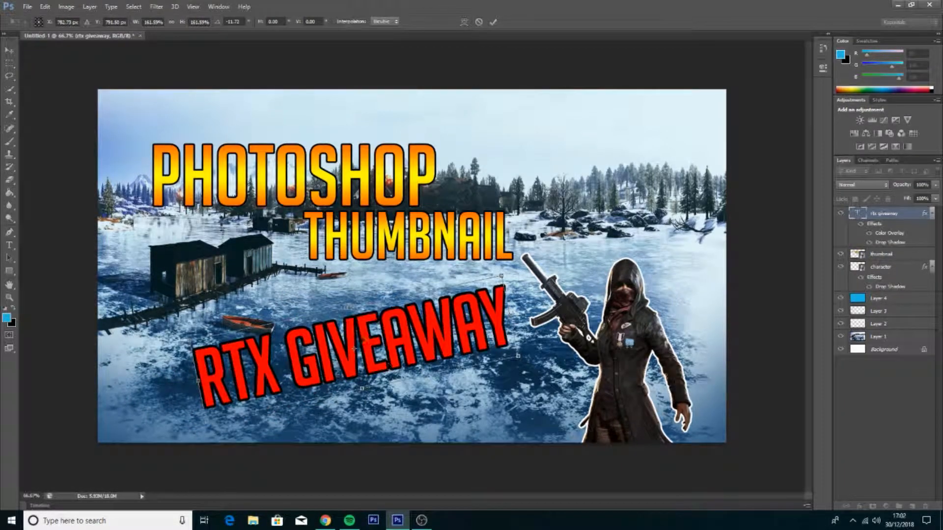
{"action": "left_click_drag", "start_coordinate": [353, 348], "coordinate": [350, 335]}
{"action": "key", "text": "Return"}
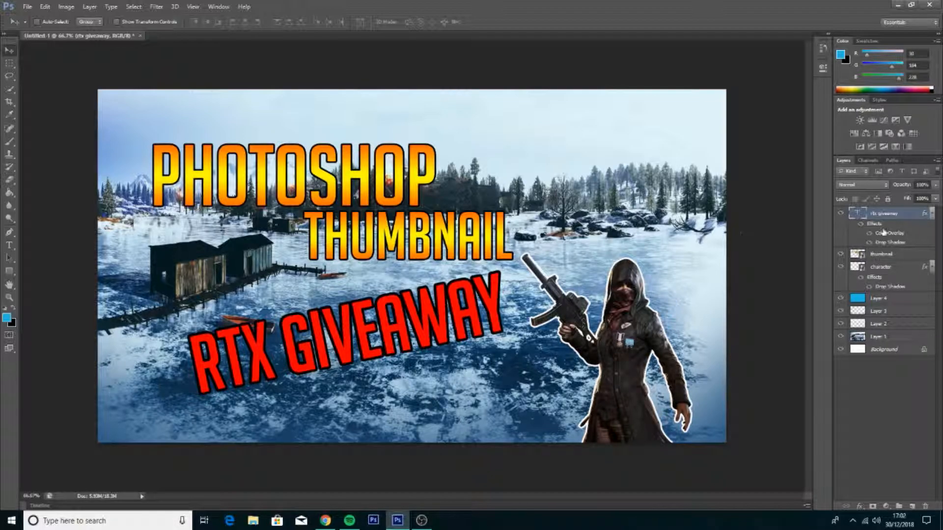
{"action": "key", "text": "Delete"}
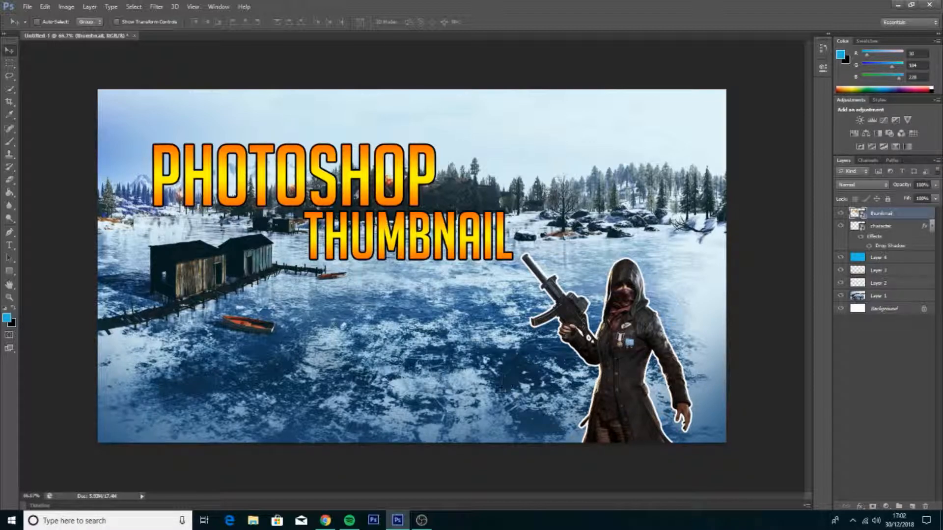
Switch to File Explorer, view the "YT banner" image from the Photoshop Creations folder, and close the image and folder.
{"action": "left_click", "coordinate": [253, 521]}
{"action": "left_click", "coordinate": [209, 180]}
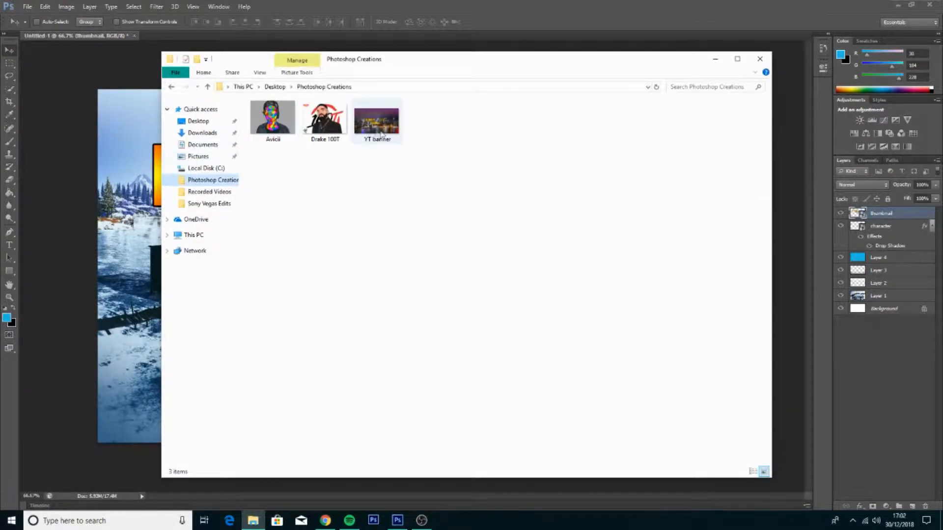
{"action": "left_click", "coordinate": [380, 132]}
{"action": "double_click", "coordinate": [380, 131]}
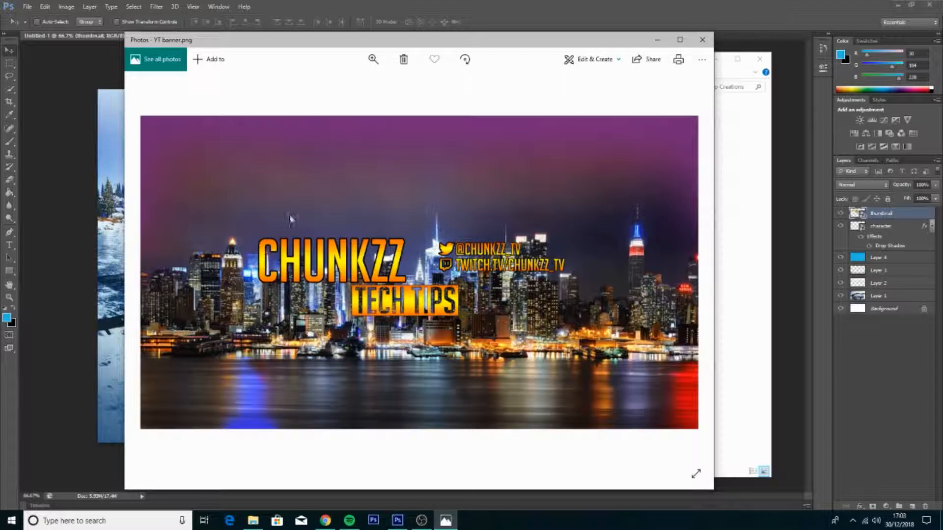
{"action": "left_click", "coordinate": [703, 39]}
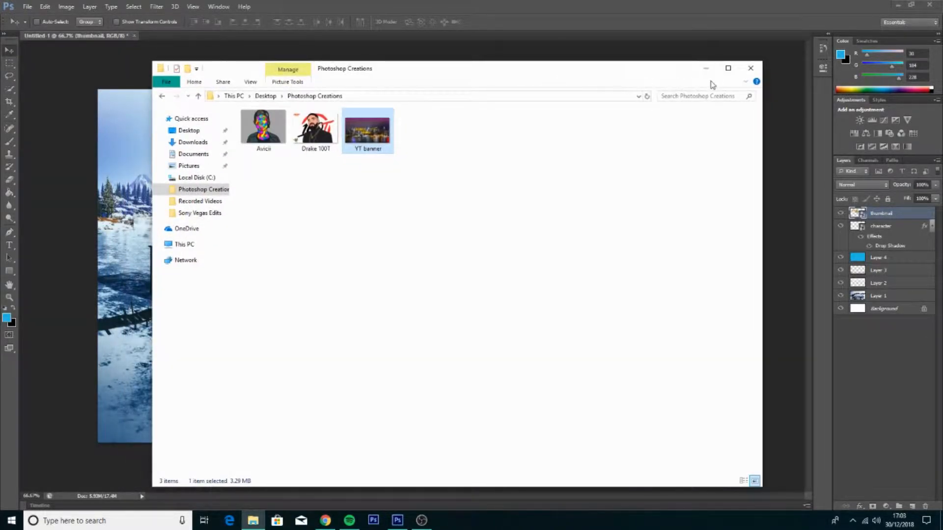
{"action": "left_click", "coordinate": [751, 67]}
{"action": "left_click", "coordinate": [27, 7]}
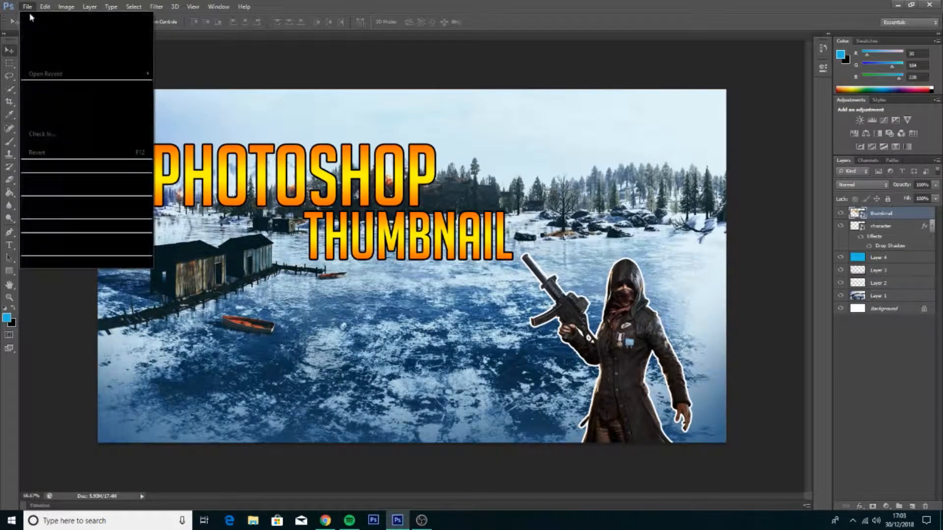
{"action": "left_click", "coordinate": [874, 352]}
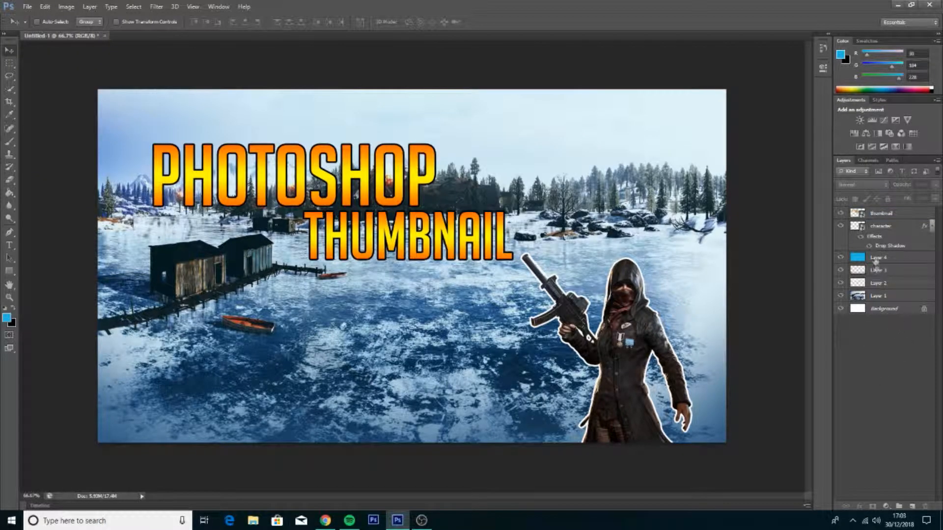
Add a new layer at the top of the stack and set the foreground colour to white.
{"action": "left_click", "coordinate": [912, 507]}
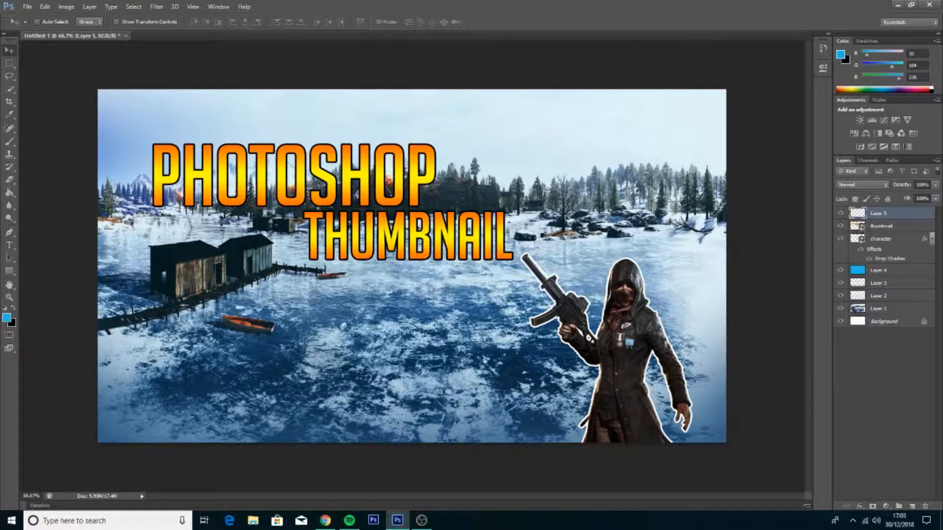
{"action": "left_click", "coordinate": [6, 318]}
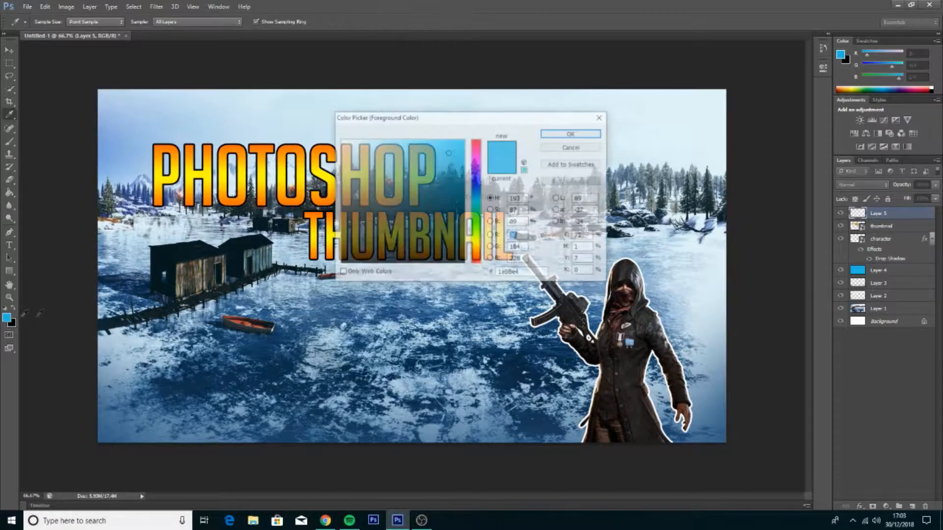
{"action": "left_click_drag", "start_coordinate": [376, 192], "coordinate": [339, 139]}
{"action": "left_click", "coordinate": [559, 133]}
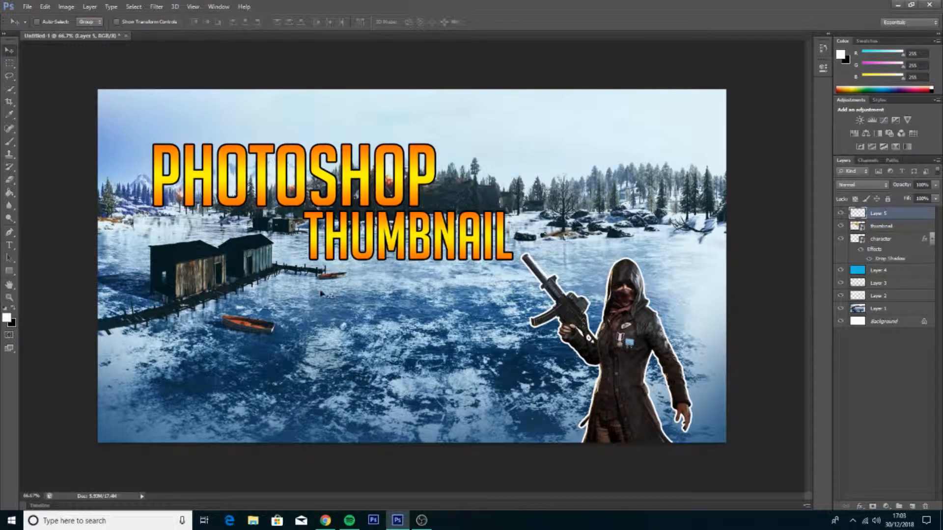
Draw a white rectangle about 900 × 250 px and place it just below the THUMBNAIL title, clear of the character's body.
{"action": "left_click", "coordinate": [8, 271]}
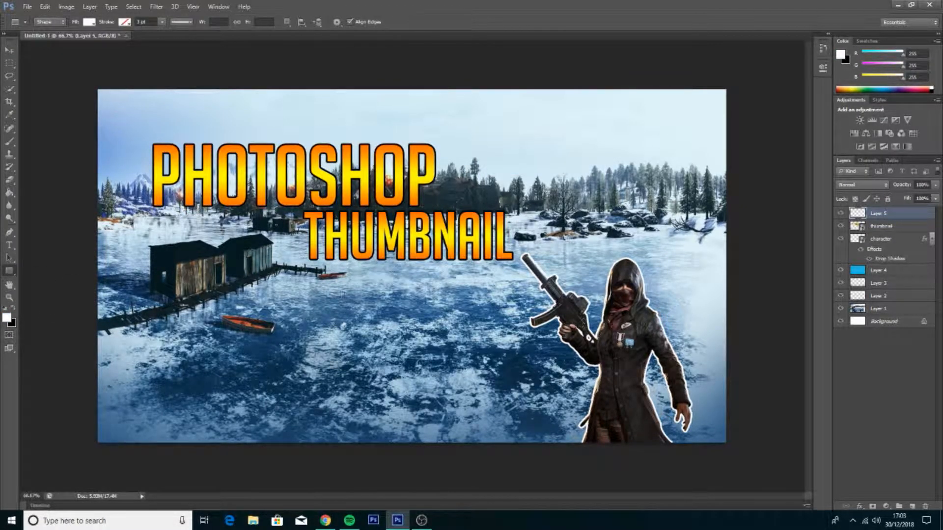
{"action": "left_click_drag", "start_coordinate": [334, 293], "coordinate": [627, 374]}
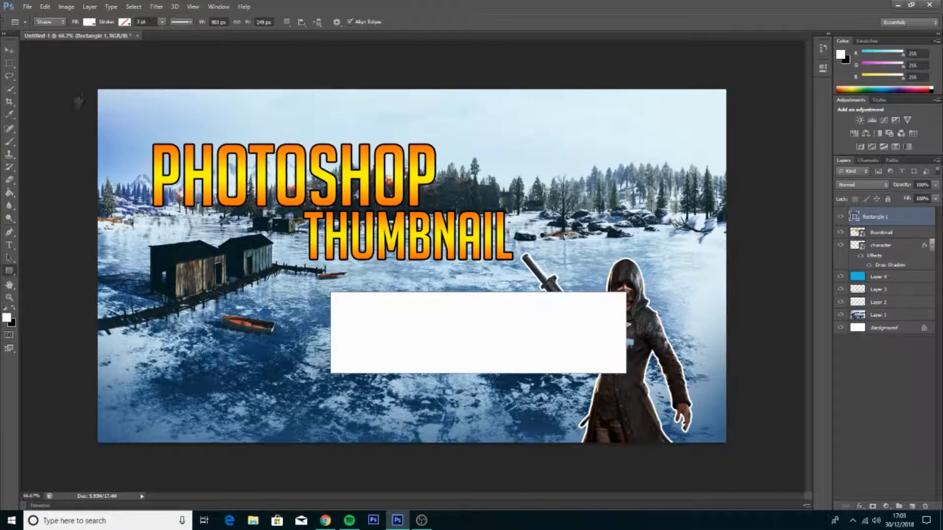
{"action": "left_click", "coordinate": [9, 50]}
{"action": "left_click_drag", "start_coordinate": [463, 365], "coordinate": [367, 339]}
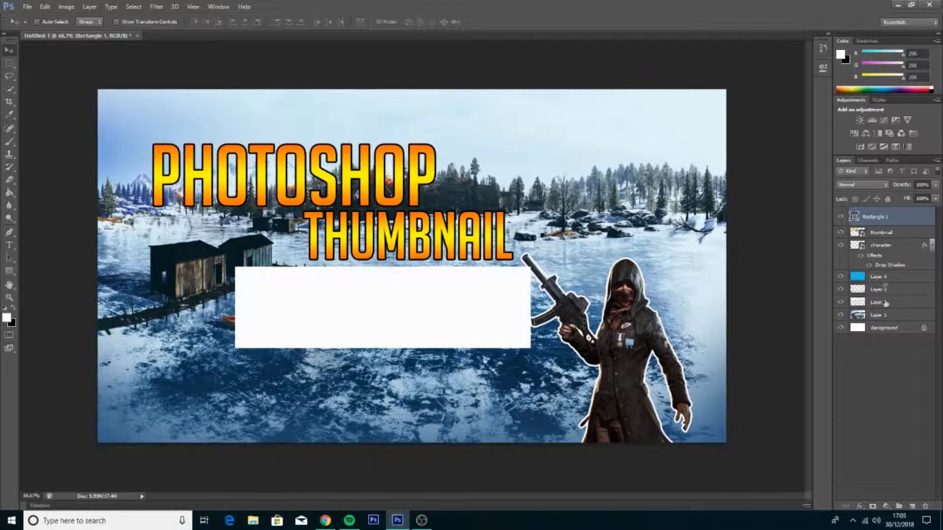
Add the text NYC in black on a new layer and move it to the middle of the white rectangle.
{"action": "left_click", "coordinate": [912, 506]}
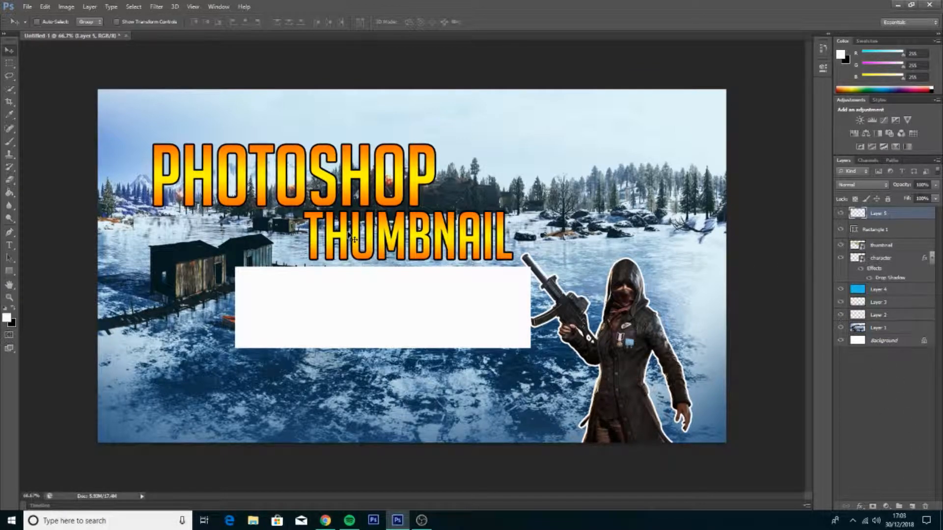
{"action": "key", "text": "t"}
{"action": "key", "text": "d"}
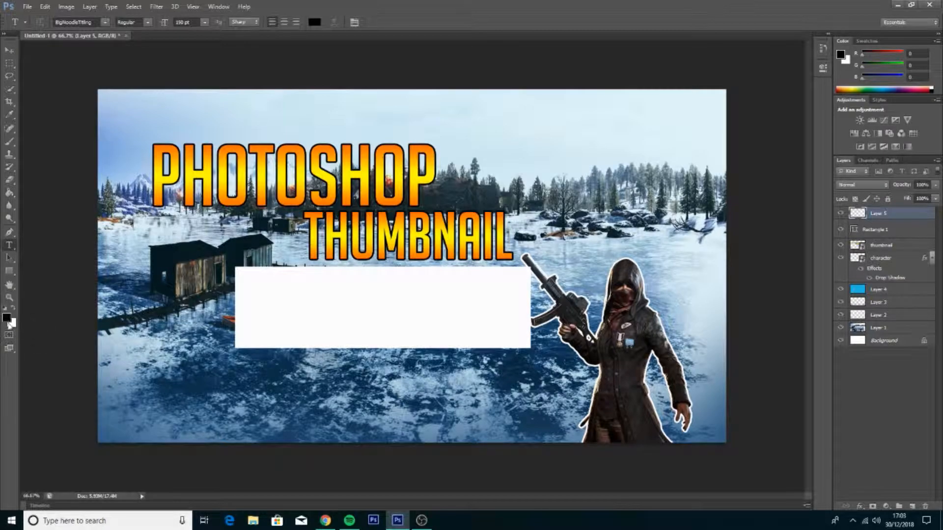
{"action": "left_click", "coordinate": [475, 143]}
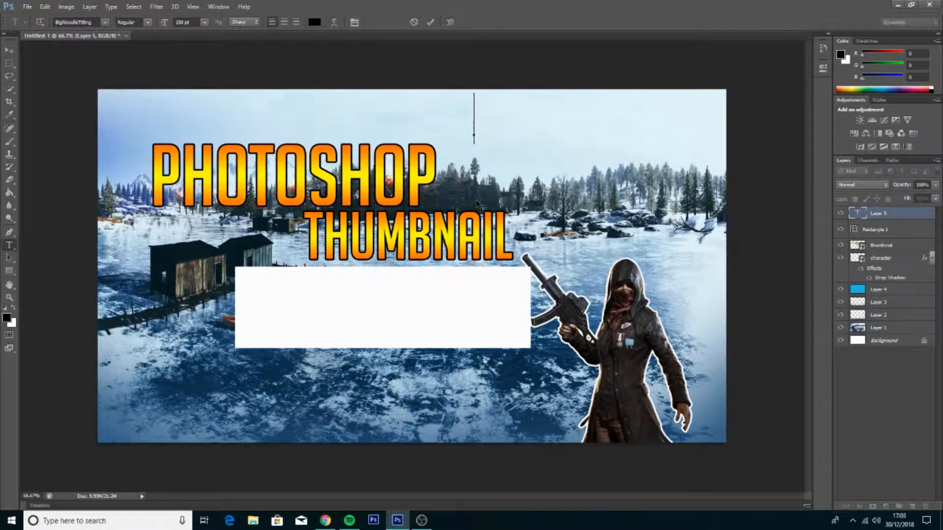
{"action": "type", "text": "NYC"}
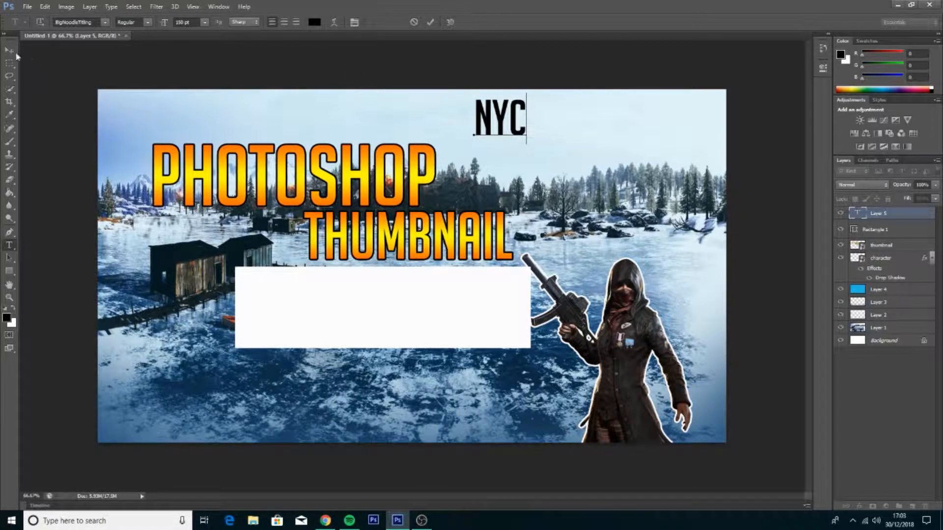
{"action": "left_click", "coordinate": [10, 51]}
{"action": "left_click_drag", "start_coordinate": [507, 120], "coordinate": [394, 309]}
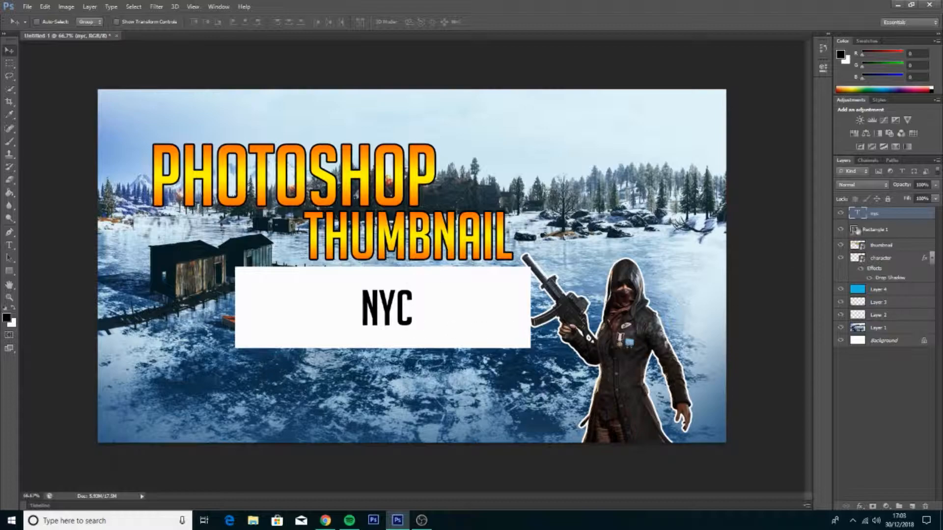
Load the NYC letters as a selection, cut them out of the rectangle with a Hide Selection layer mask, and hide the text layer.
{"action": "left_click", "coordinate": [890, 231]}
{"action": "left_click", "coordinate": [889, 217]}
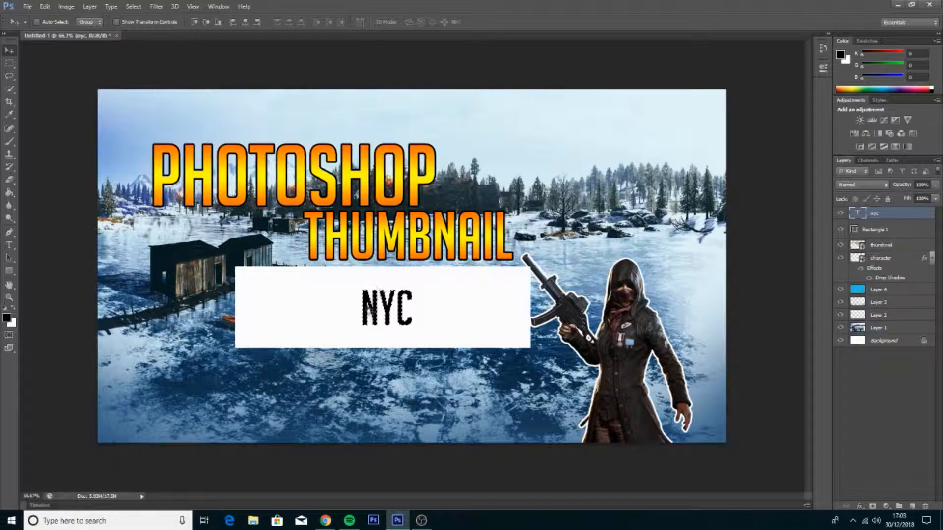
{"action": "left_click", "coordinate": [899, 229]}
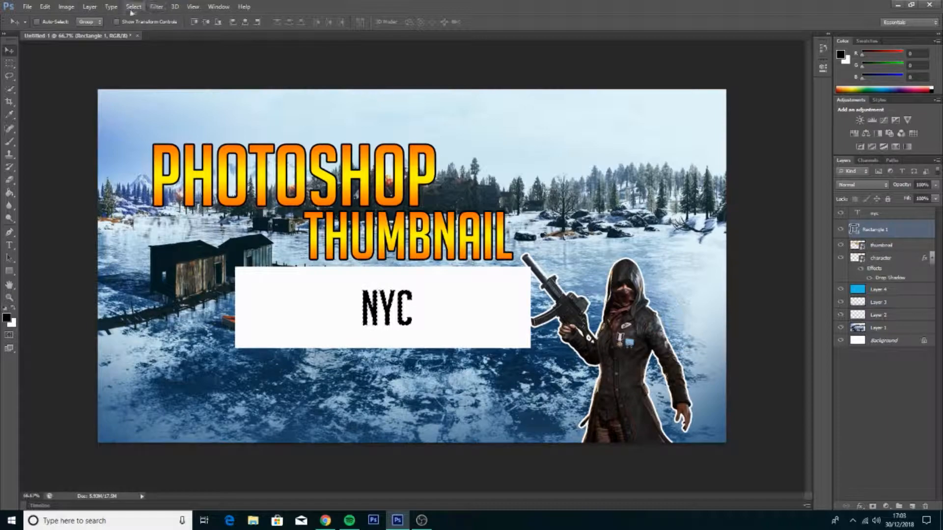
{"action": "left_click", "coordinate": [90, 7]}
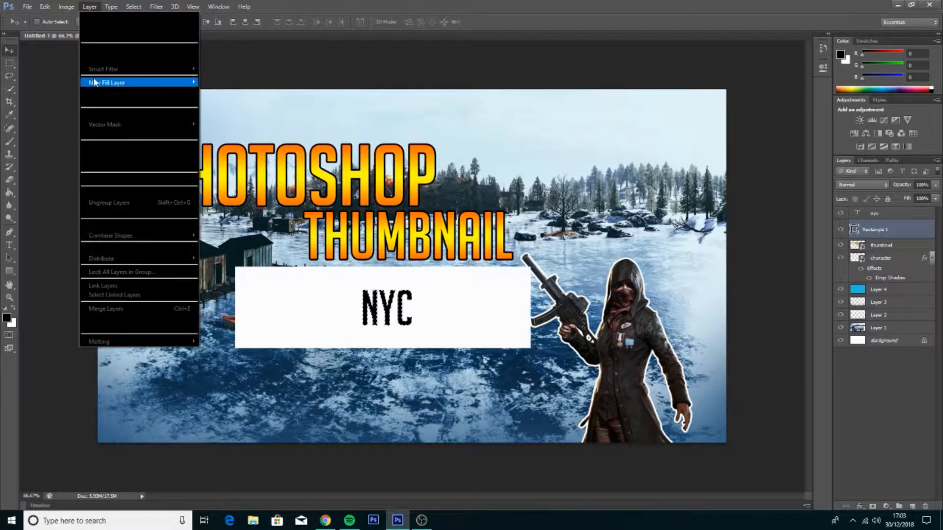
{"action": "mouse_move", "coordinate": [100, 116]}
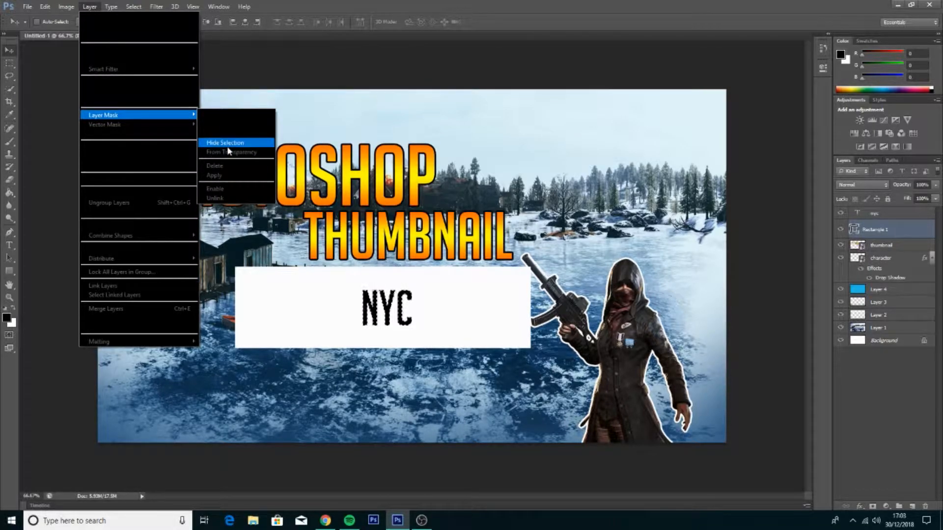
{"action": "left_click", "coordinate": [227, 146]}
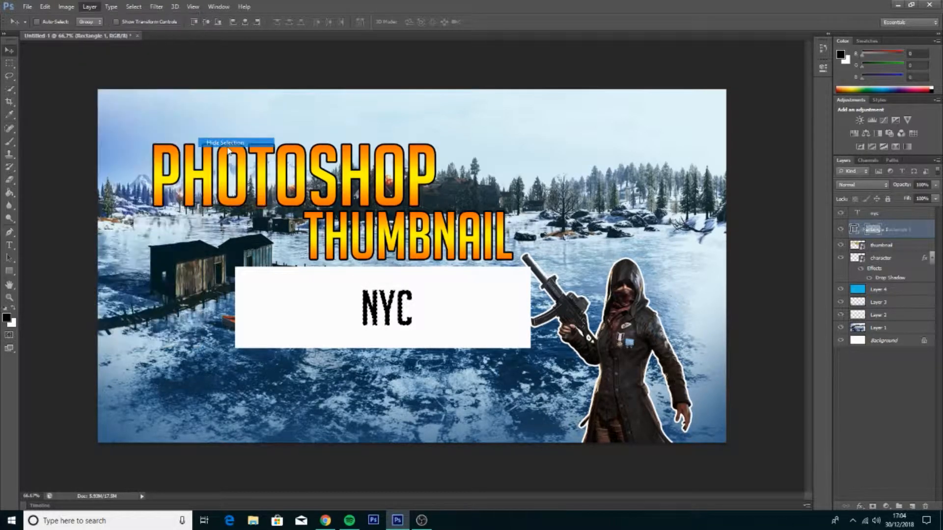
{"action": "left_click", "coordinate": [841, 214]}
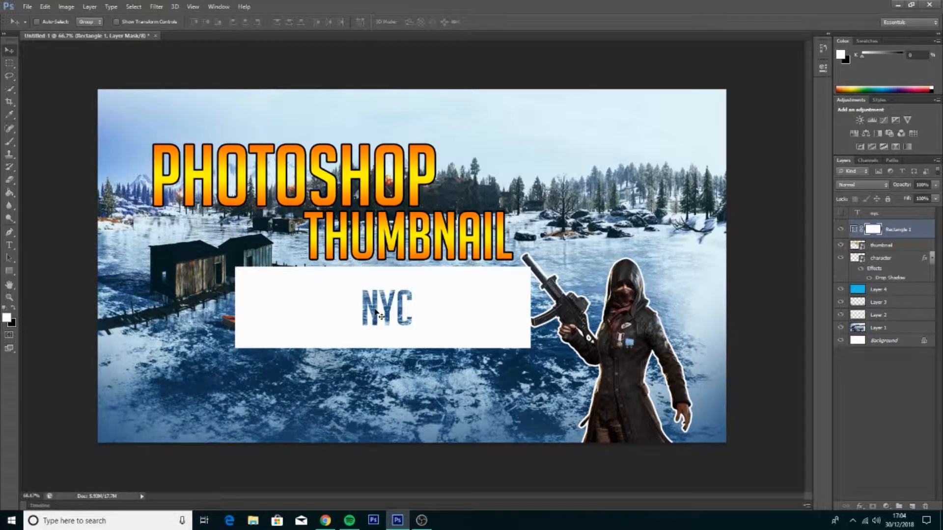
Erase the outer parts of the white rectangle on its mask with a 200 px eraser, leaving a rough-edged patch around the NYC cut-out.
{"action": "key", "text": "e"}
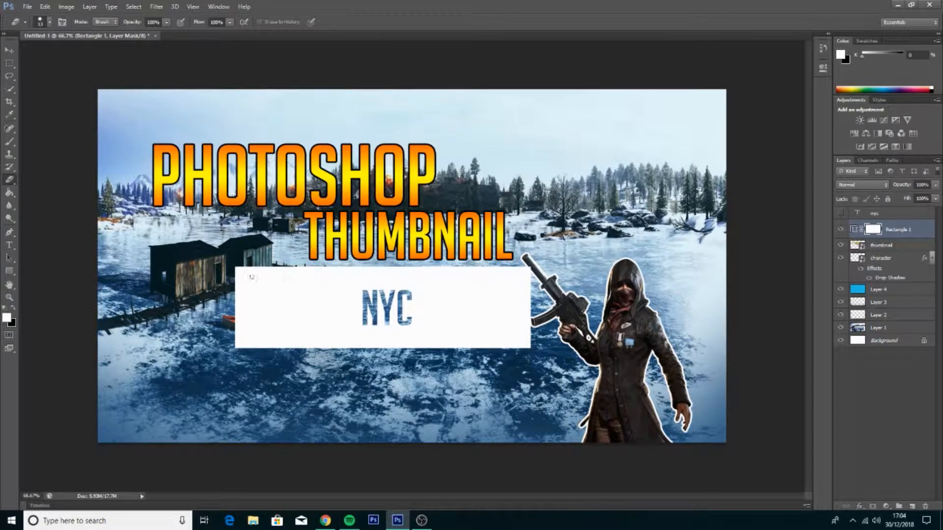
{"action": "key", "text": "bracketright"}
{"action": "key", "text": "bracketright"}
{"action": "key", "text": "bracketright"}
{"action": "key", "text": "bracketright"}
{"action": "key", "text": "bracketright"}
{"action": "key", "text": "bracketright"}
{"action": "key", "text": "bracketright"}
{"action": "key", "text": "bracketright"}
{"action": "key", "text": "bracketright"}
{"action": "key", "text": "bracketright"}
{"action": "key", "text": "bracketright"}
{"action": "key", "text": "bracketright"}
{"action": "mouse_move", "coordinate": [257, 279]}
{"action": "left_mouse_down"}
{"action": "mouse_move", "coordinate": [257, 335]}
{"action": "mouse_move", "coordinate": [272, 309]}
{"action": "mouse_move", "coordinate": [314, 290]}
{"action": "left_mouse_up"}
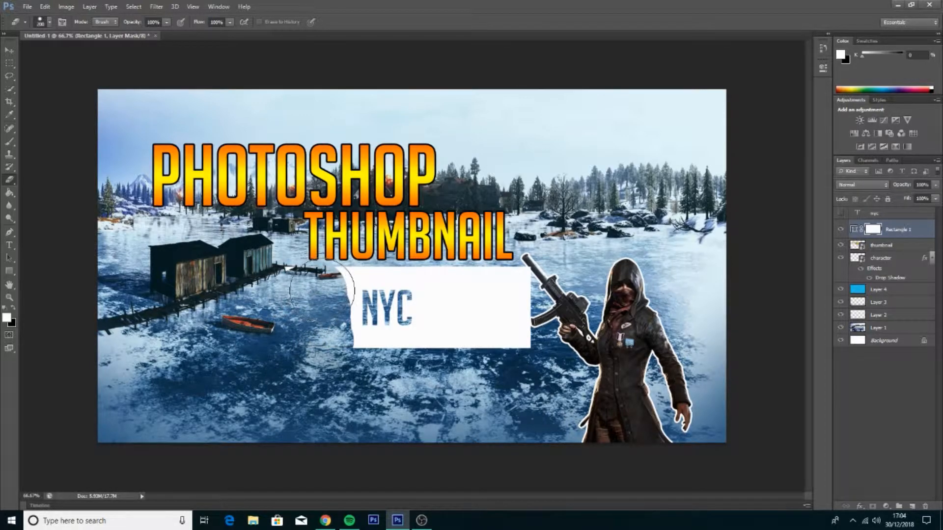
{"action": "mouse_move", "coordinate": [459, 330]}
{"action": "left_mouse_down"}
{"action": "mouse_move", "coordinate": [509, 319]}
{"action": "mouse_move", "coordinate": [511, 282]}
{"action": "mouse_move", "coordinate": [478, 297]}
{"action": "mouse_move", "coordinate": [513, 293]}
{"action": "mouse_move", "coordinate": [472, 314]}
{"action": "mouse_move", "coordinate": [435, 285]}
{"action": "mouse_move", "coordinate": [425, 317]}
{"action": "mouse_move", "coordinate": [444, 352]}
{"action": "mouse_move", "coordinate": [339, 368]}
{"action": "mouse_move", "coordinate": [427, 434]}
{"action": "mouse_move", "coordinate": [359, 275]}
{"action": "mouse_move", "coordinate": [361, 250]}
{"action": "mouse_move", "coordinate": [447, 251]}
{"action": "mouse_move", "coordinate": [481, 361]}
{"action": "mouse_move", "coordinate": [403, 297]}
{"action": "mouse_move", "coordinate": [405, 317]}
{"action": "left_mouse_up"}
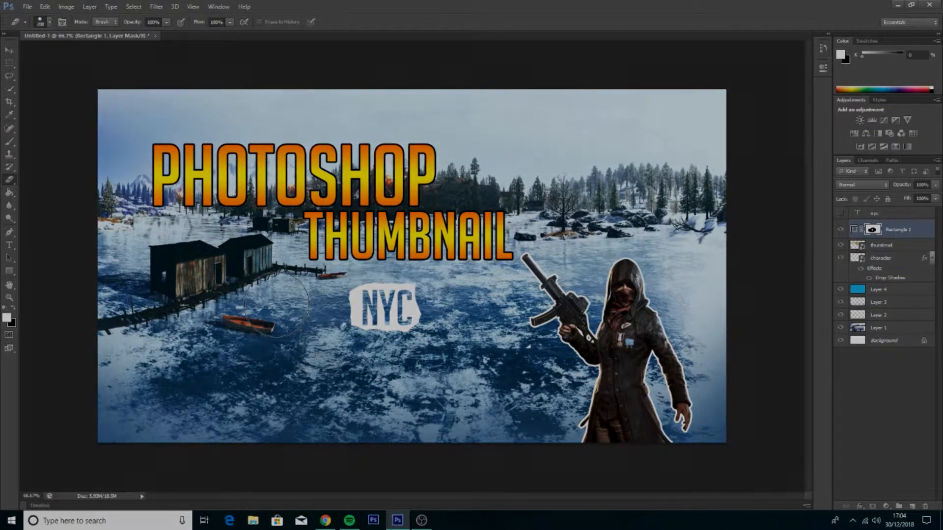
{"action": "left_click", "coordinate": [9, 49]}
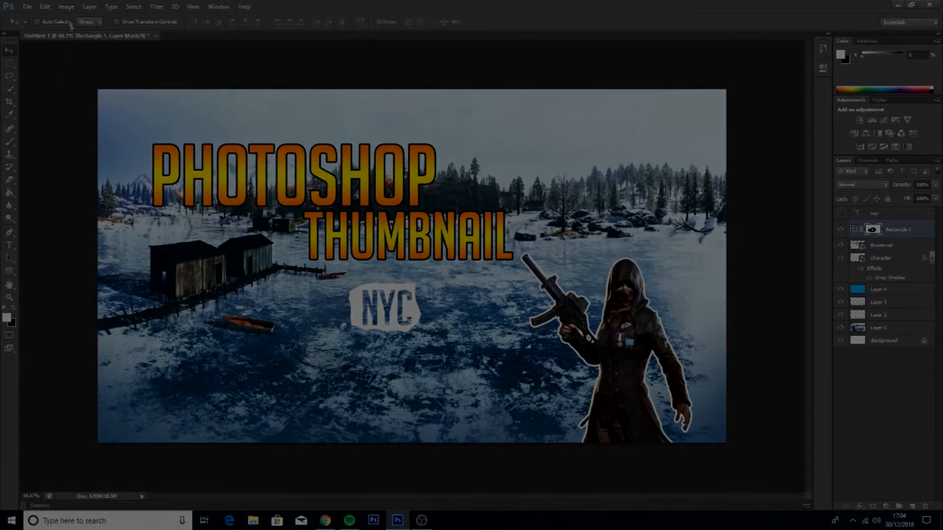